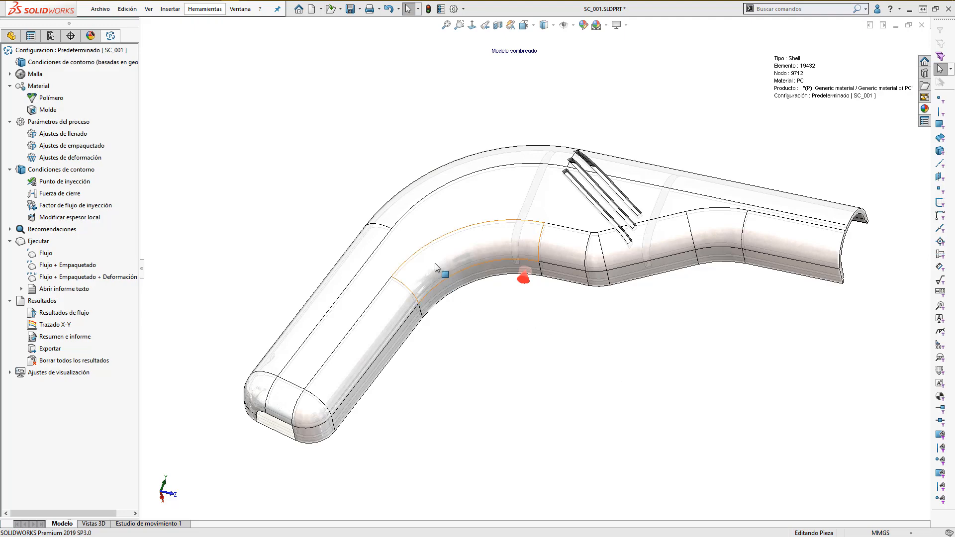
Step: Examine the finished plastic part from outside and inside, and play the animation of its fill-time result
middle_click_drag(435, 264, 547, 348)
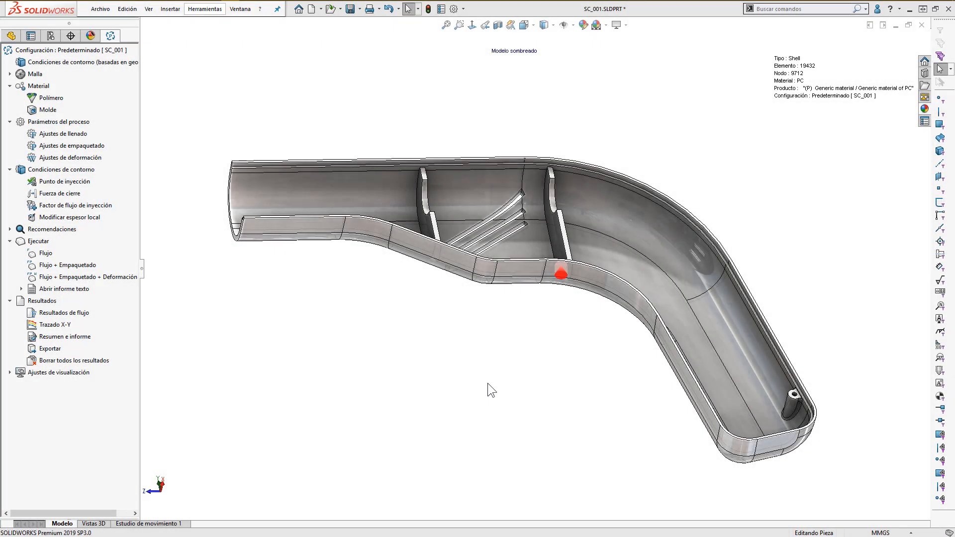
middle_click_drag(350, 323, 549, 317)
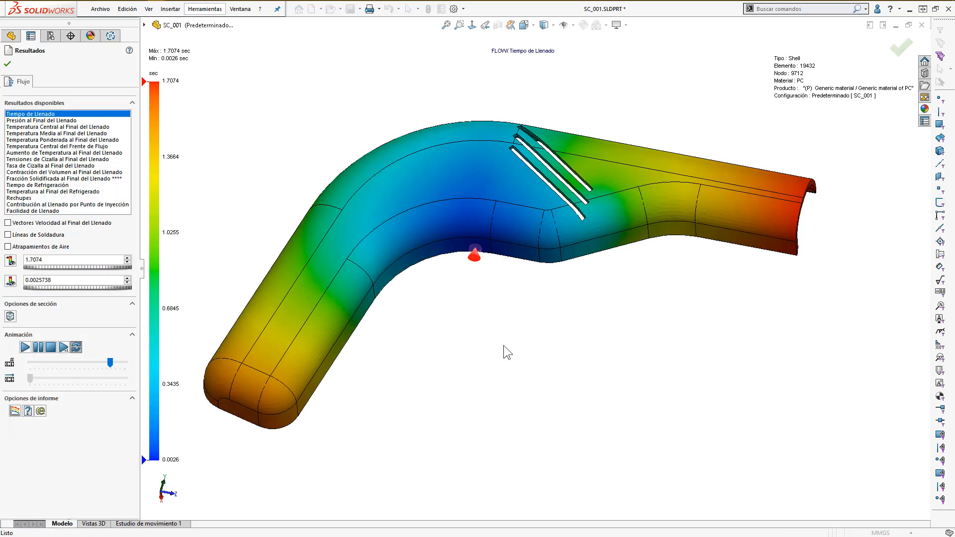
middle_click_drag(503, 345, 534, 350, "ctrl")
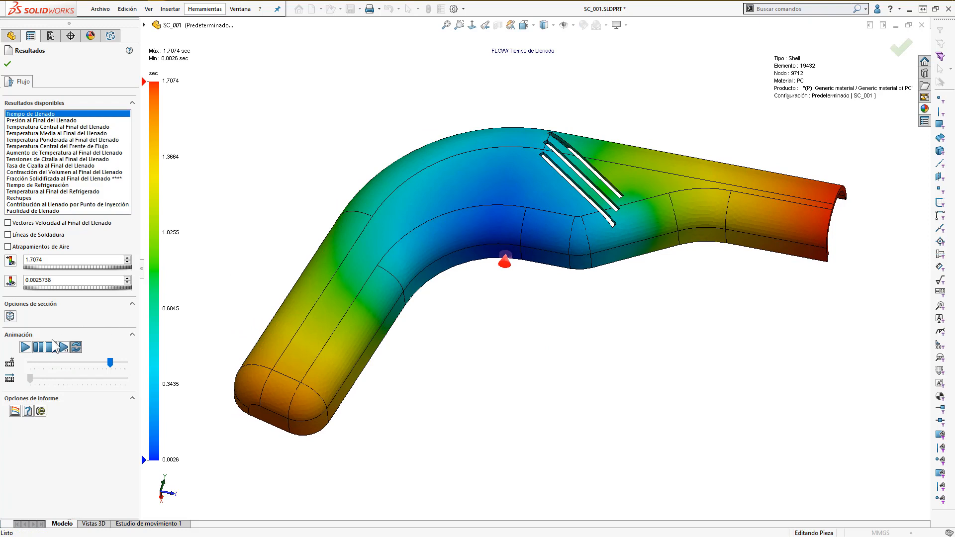
left_click(25, 347)
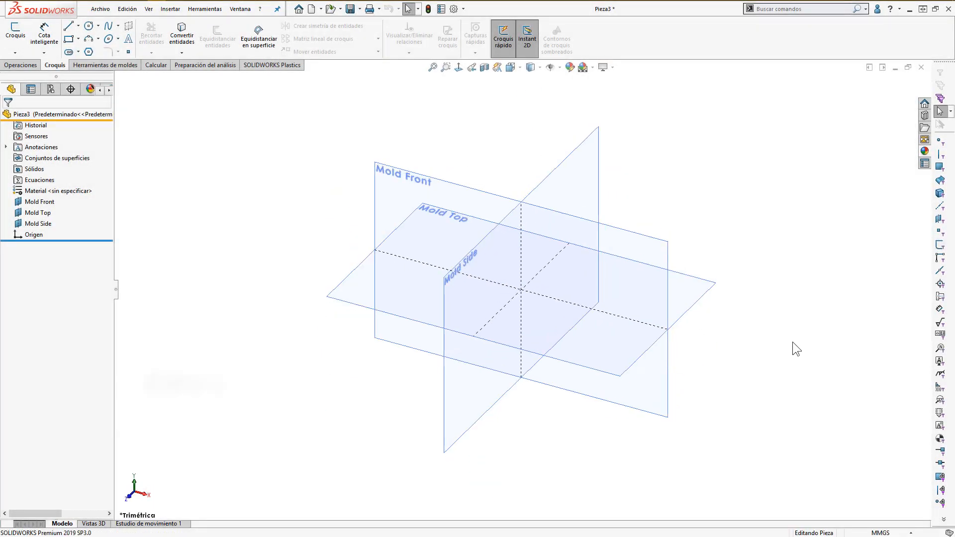
Step: Start a sketch on the Mold Top plane and draw a horizontal line, a sloped line about 45 mm long, a tangent arc and another horizontal line
left_click(706, 292)
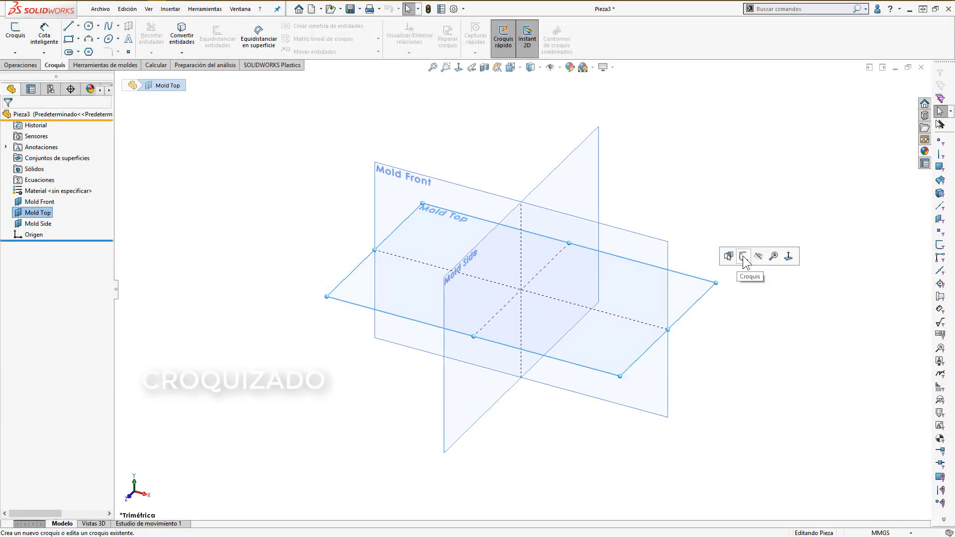
left_click(744, 256)
key("s")
left_click(632, 236)
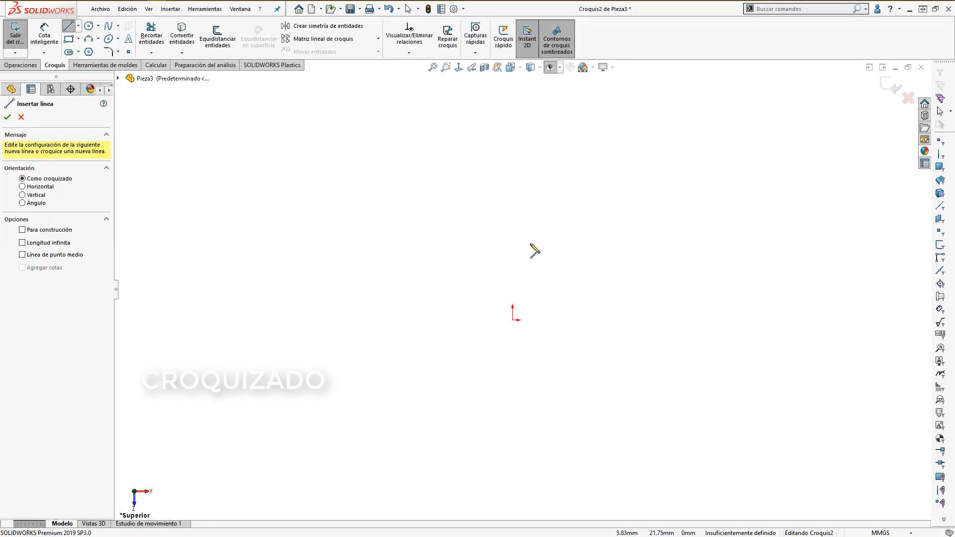
left_click(513, 234)
left_click(394, 233)
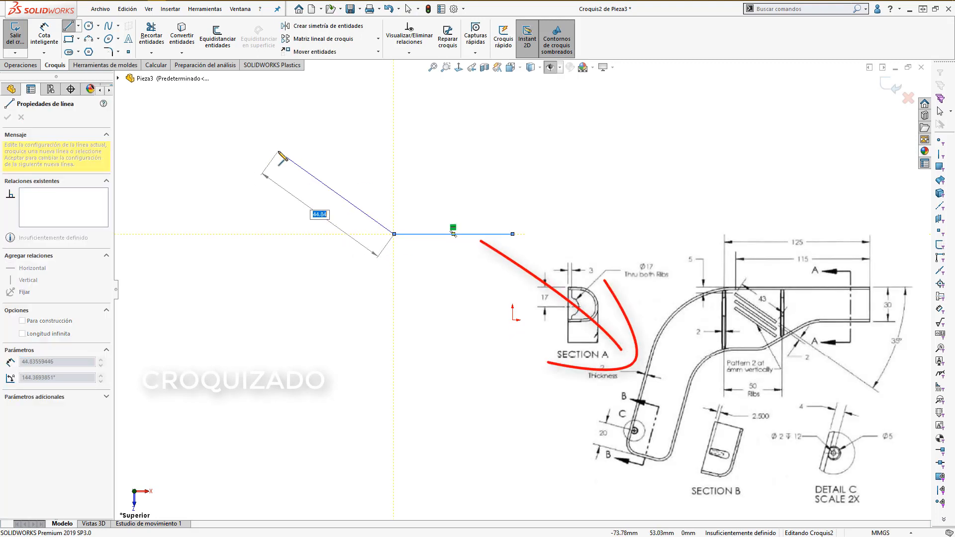
left_click(278, 151)
left_click(227, 130)
left_click(120, 128)
key("Escape")
scroll(298, 248, "up", 2)
Step: Close the profile with a vertical end, a long upper horizontal line, a large tangent arc, an angled leg with perpendicular end, and an inner arc
key("s")
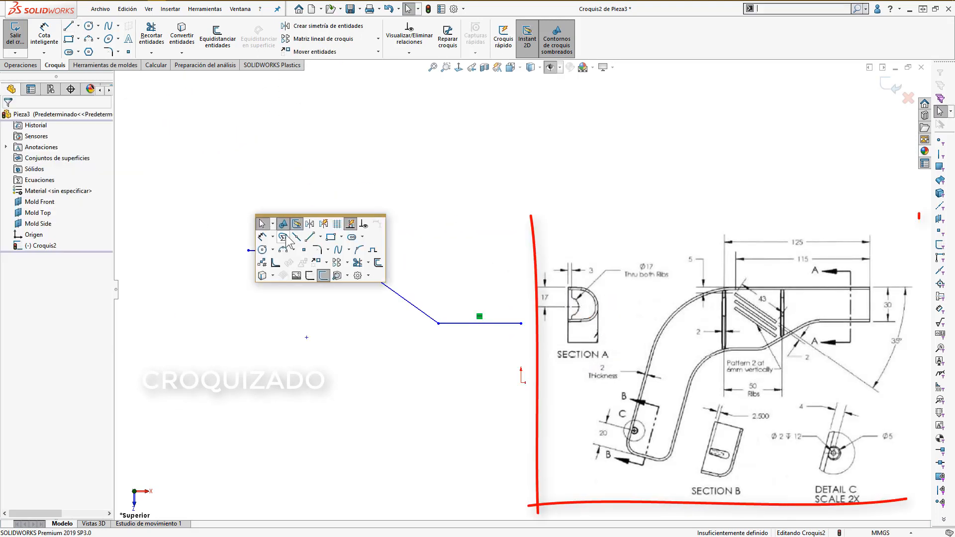
left_click(273, 234)
left_click(248, 250)
left_click(247, 173)
left_click(549, 173)
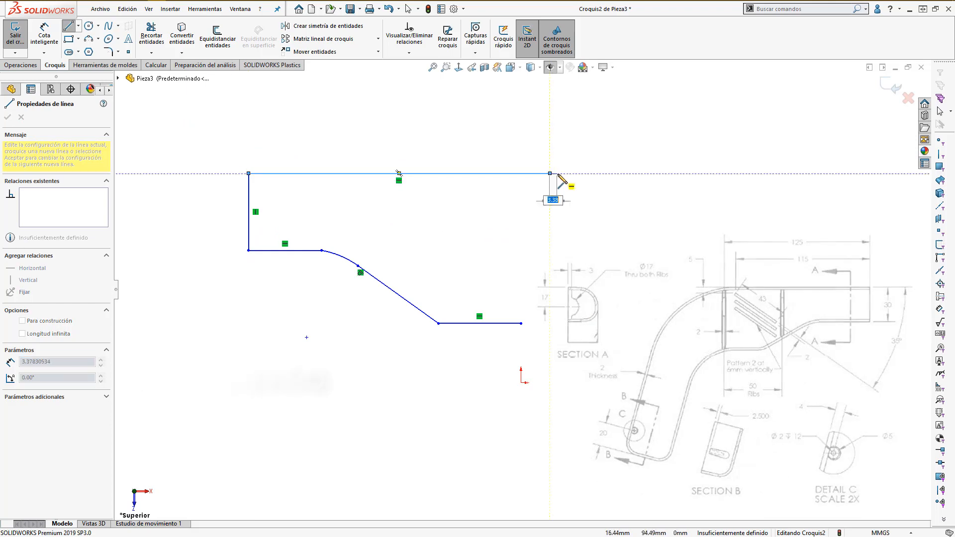
left_click(707, 314)
left_click(742, 498)
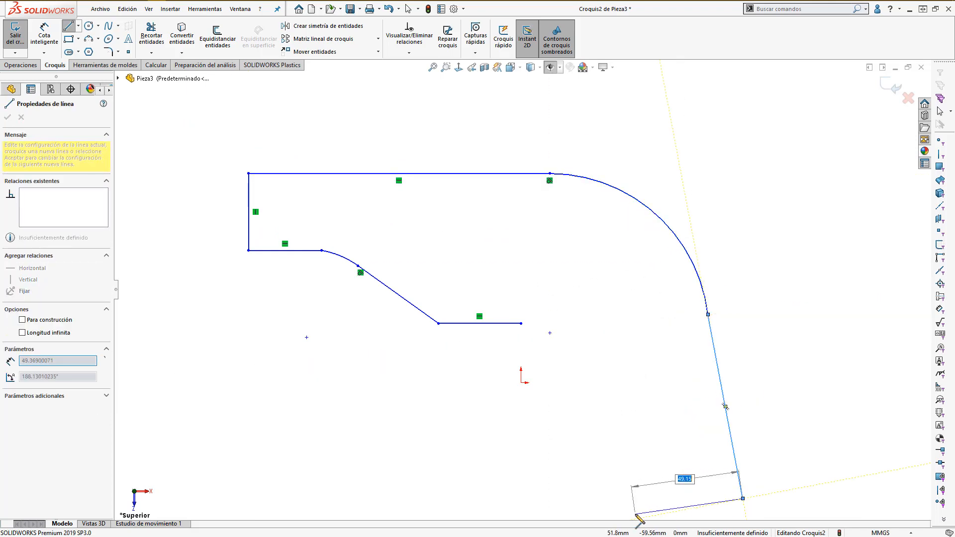
left_click(615, 383)
left_click(521, 323)
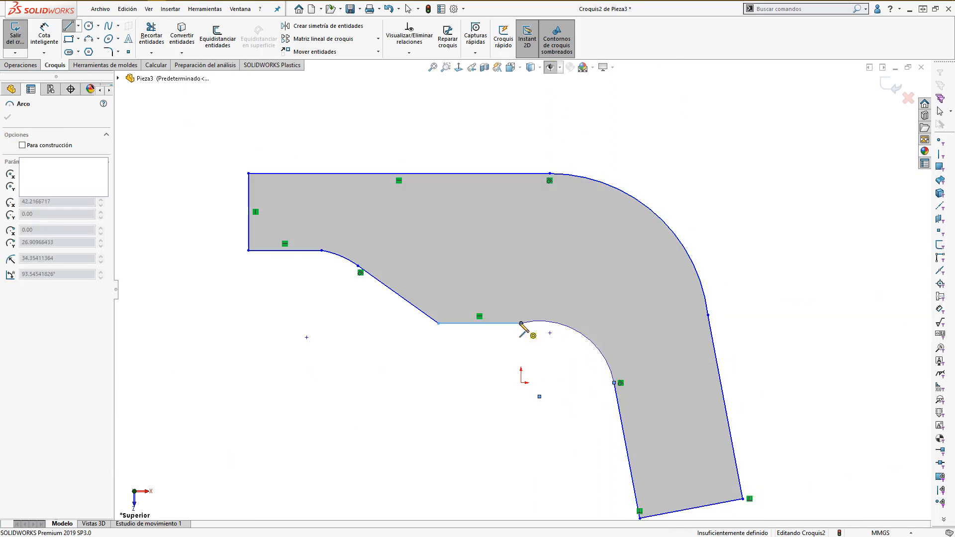
key("Escape")
Step: Add tangent relations where the inner arc meets its horizontal line, the outer arc meets the leg, and the small arc meets its horizontal line
left_click(531, 276)
left_click(559, 246)
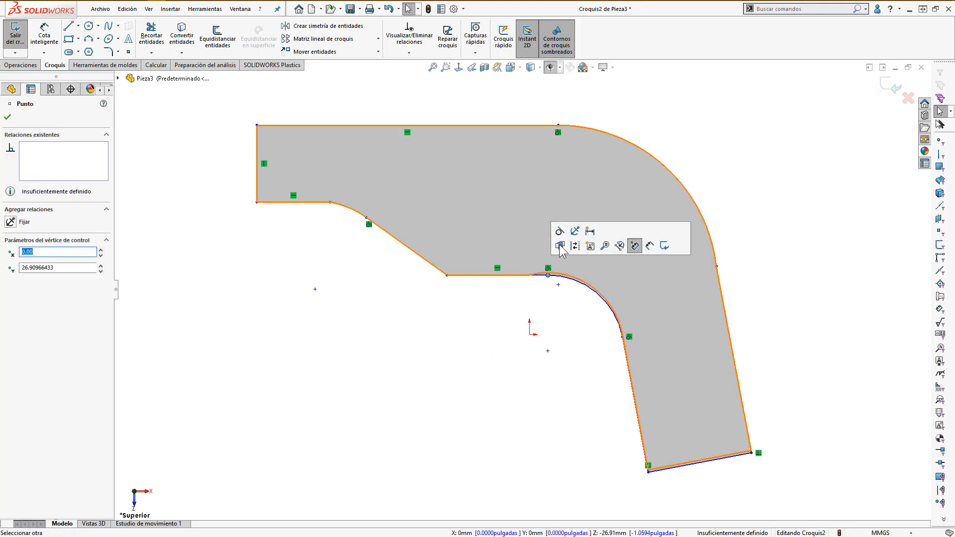
left_click(716, 267)
left_click(767, 226)
left_click(331, 203)
left_click(381, 162)
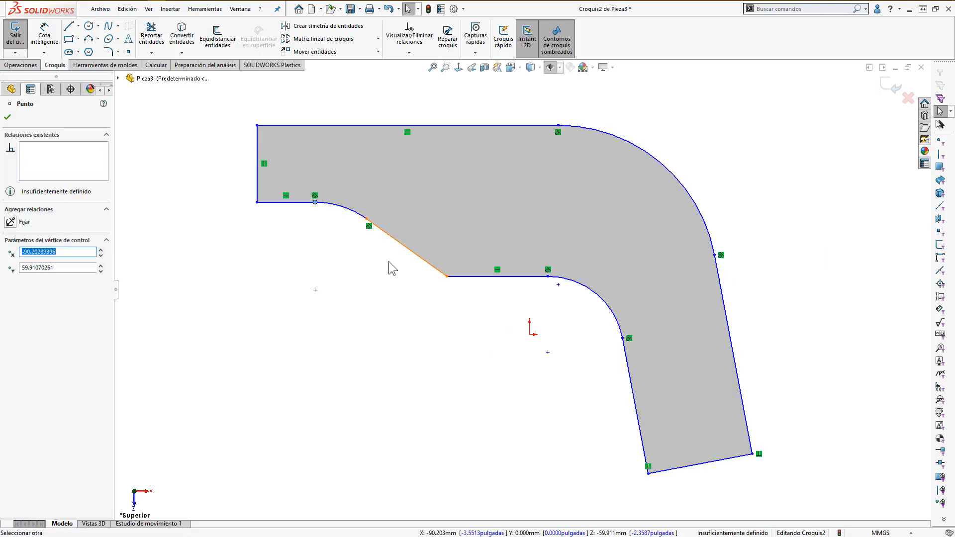
left_click(450, 337)
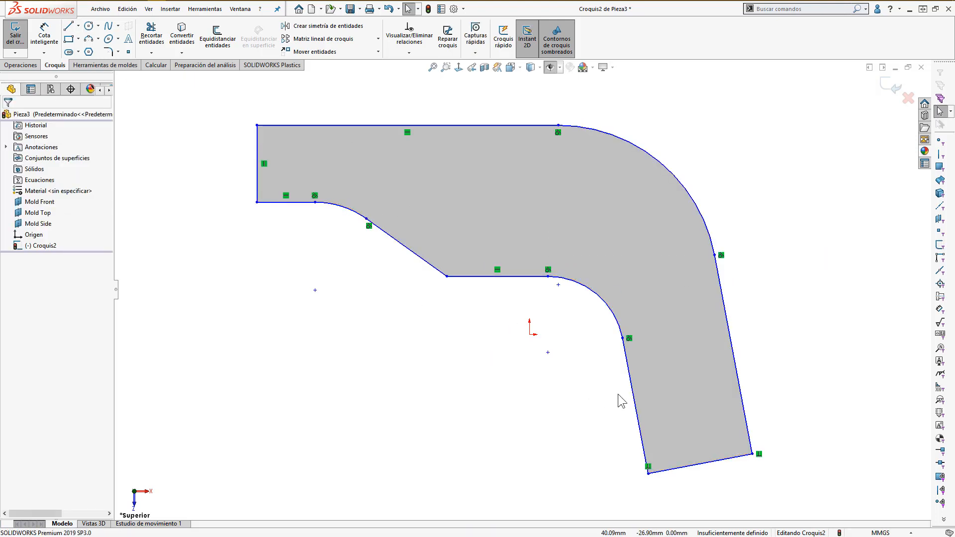
Step: Dimension the vertical end edge at 30 mm and the angled leg's end edge at 40 mm
right_click_drag(608, 401, 607, 367)
left_click(257, 181)
left_click(226, 169)
type("30")
key("Return")
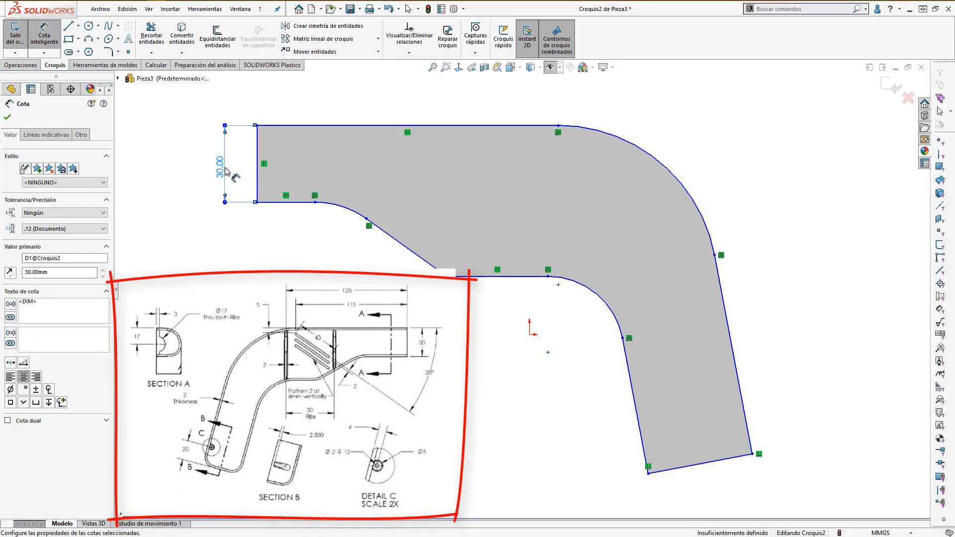
key("Escape")
left_click(700, 463)
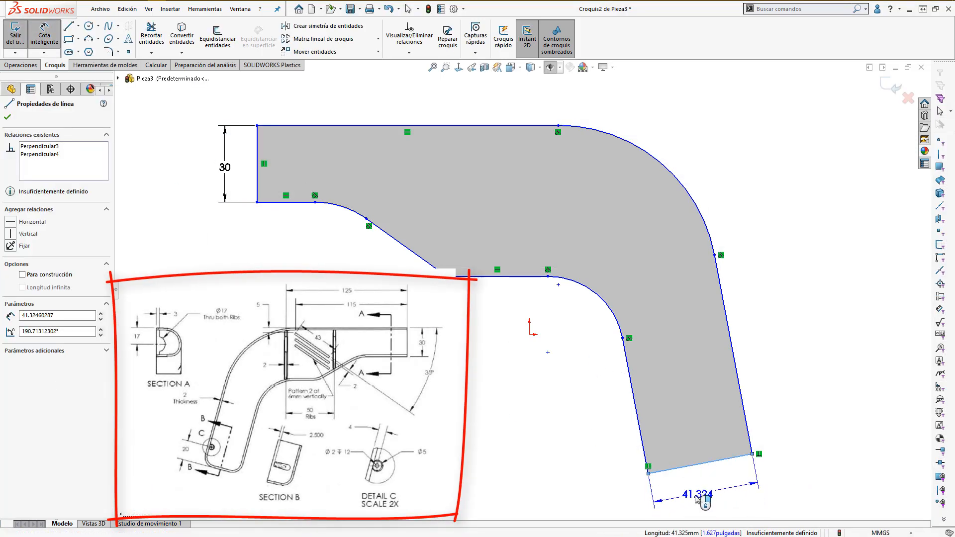
left_click(696, 498)
type("40")
key("Return")
Step: Set the angle between the leg's inner edge and the lower short horizontal line to 105°, and that horizontal line's length to 40 mm
left_click(616, 388)
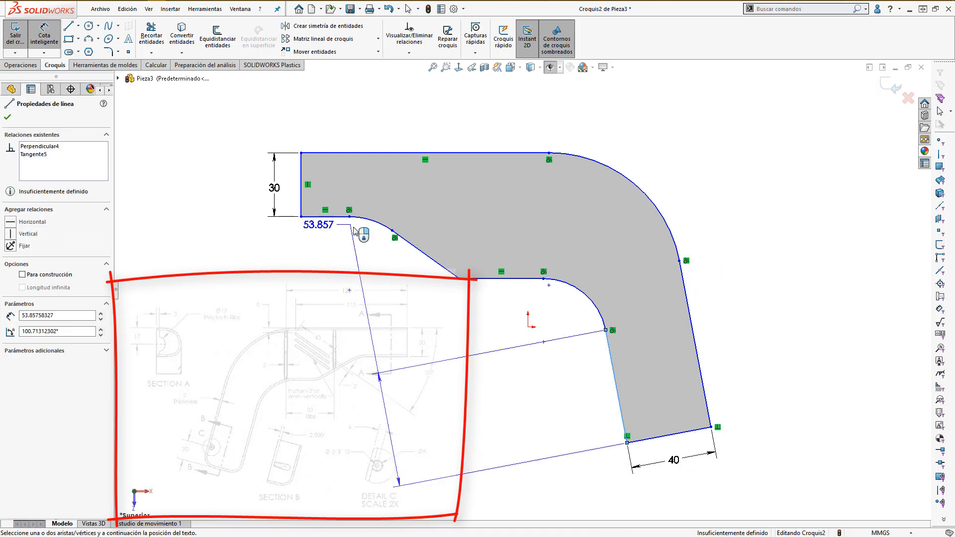
left_click(334, 217)
left_click(450, 405)
type("105")
key("Return")
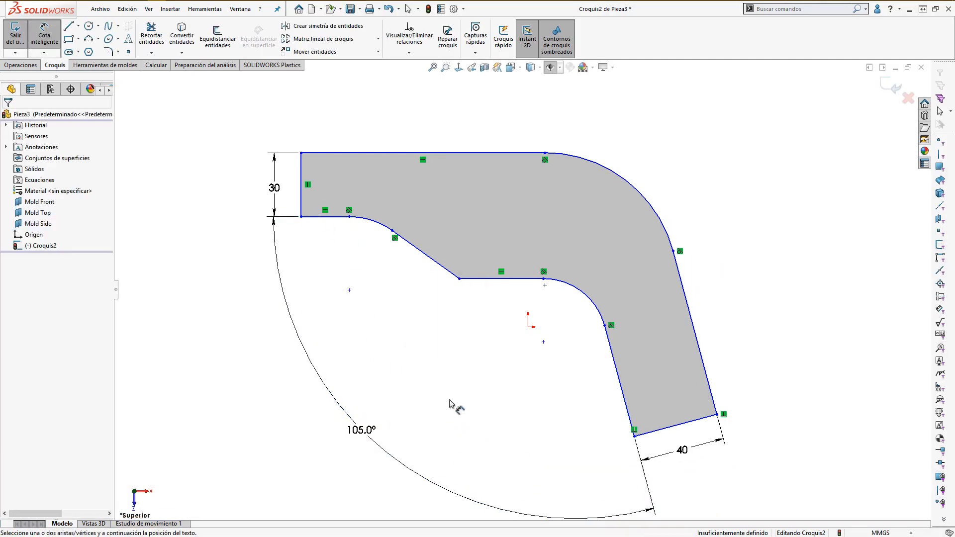
left_click(340, 223)
left_click(326, 260)
type("40")
key("Return")
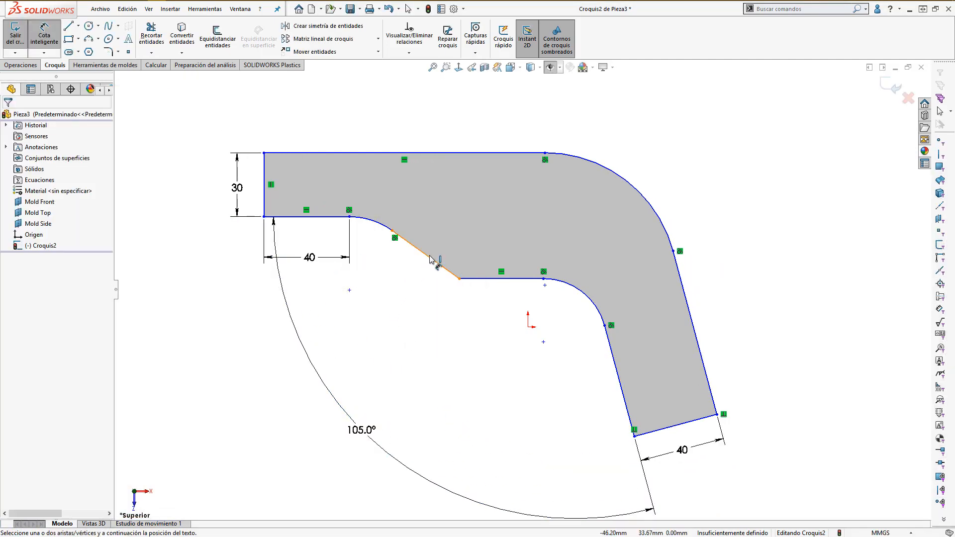
Step: Set the angle between the sloped line and the adjacent lower horizontal line to 150°, and the small arc's radius to 35 mm
left_click(479, 233)
type("150")
key("Return")
left_click(381, 225)
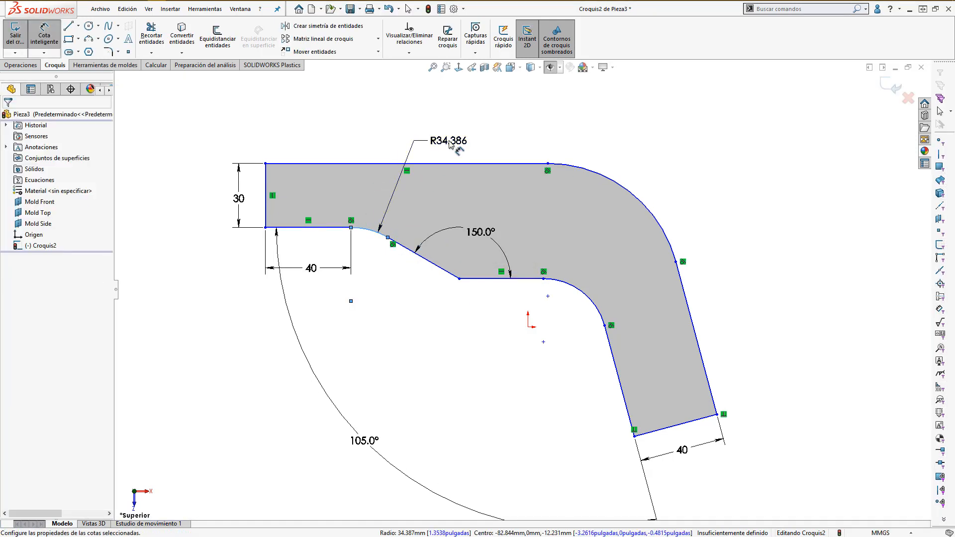
left_click(450, 144)
type("35")
key("Return")
Step: Dimension the long upper horizontal line at 115 mm
left_click(465, 164)
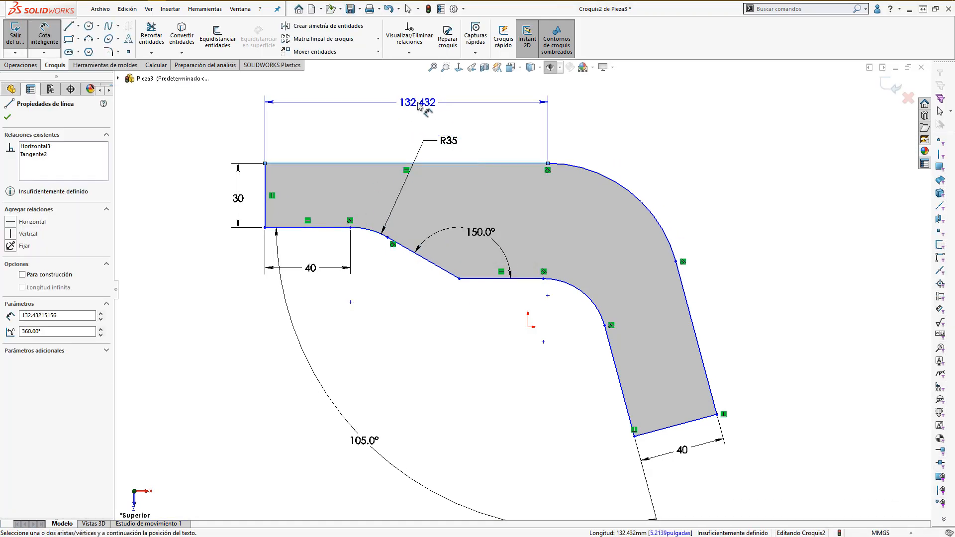
left_click(405, 107)
type("115")
key("Return")
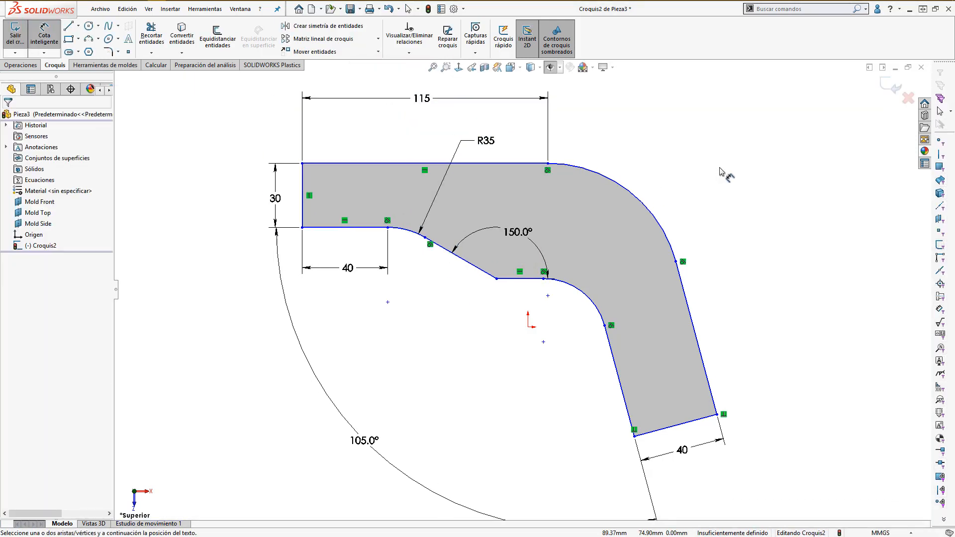
Step: Dimension the outer bend arc with a 75 mm radius and the inner bend arc with a 40 mm radius
left_click(638, 197)
left_click(756, 183)
type("75")
key("Return")
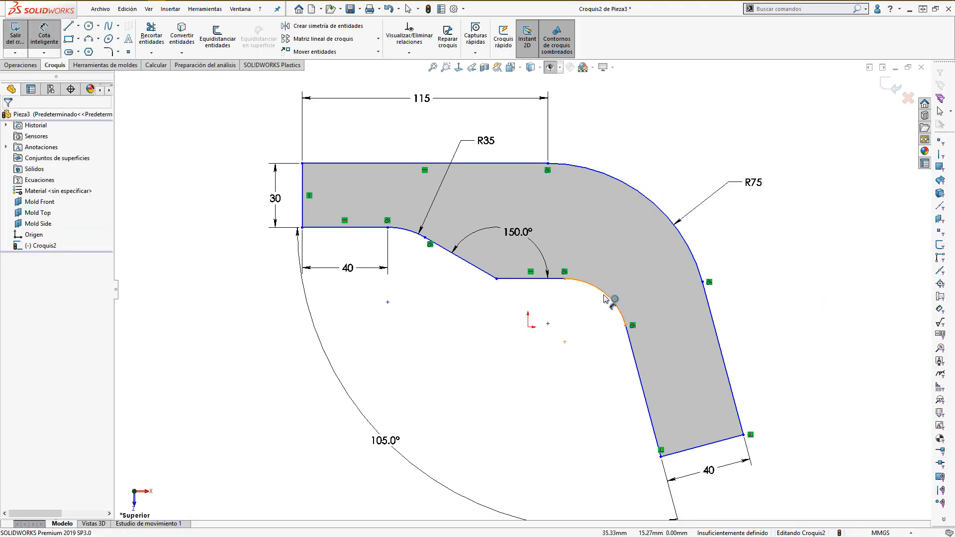
left_click(604, 297)
left_click(646, 271)
type("40")
key("Return")
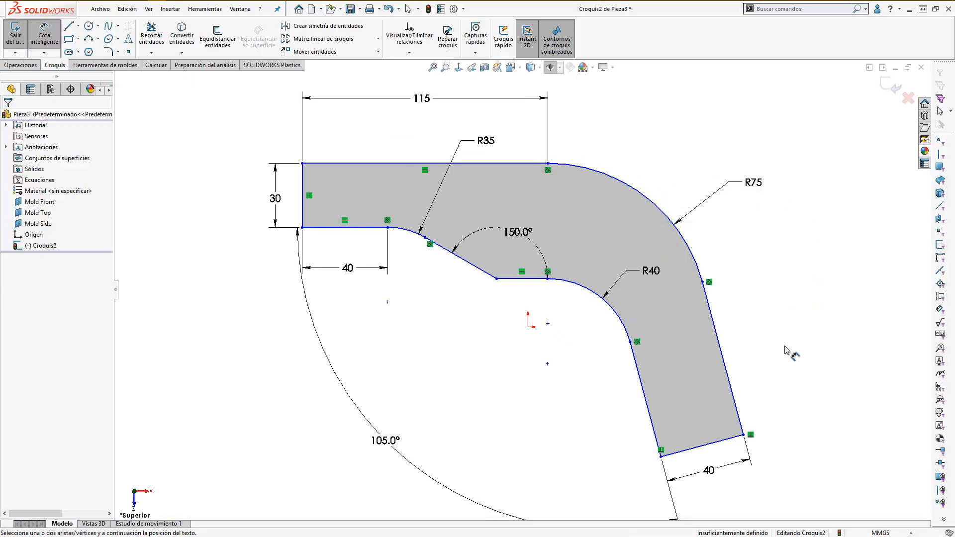
Step: Set the distance from the outer arc's centre to the leg's end edge to 90 mm
left_click(548, 324)
left_click(699, 442)
left_click(820, 350)
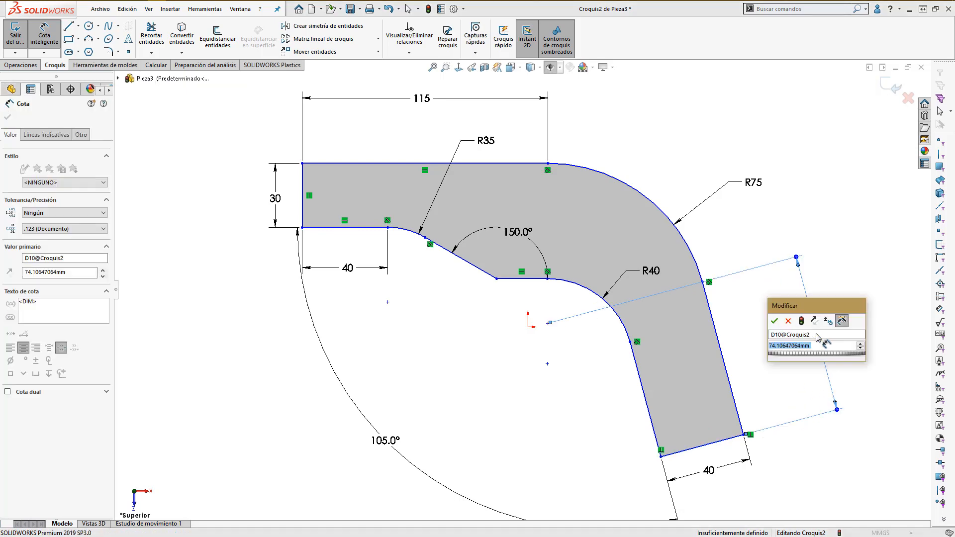
type("90")
key("Return")
key("Escape")
Step: Align the inner bend arc's start point and the centres of both bend arcs vertically
left_click(548, 279)
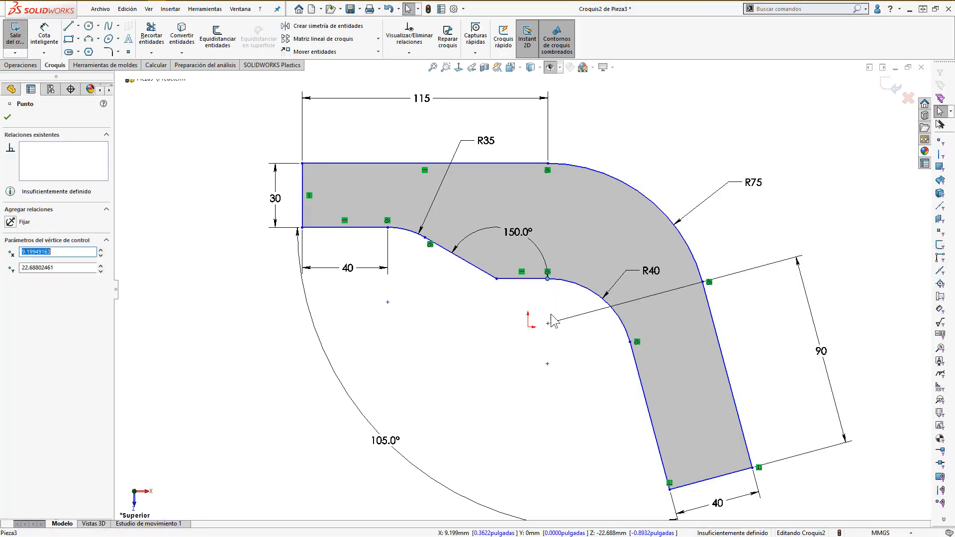
left_click(547, 324, "ctrl")
left_click(547, 364, "ctrl")
left_click(591, 324)
Step: Make the outer bend arc's centre coincident with the origin and exit the sketch
left_click(547, 324)
left_click(528, 326, "ctrl")
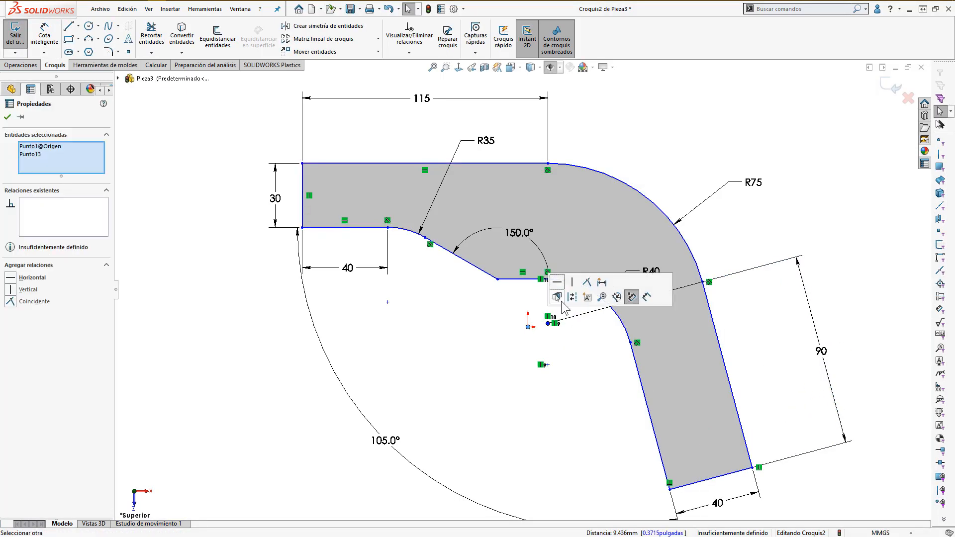
left_click(553, 396)
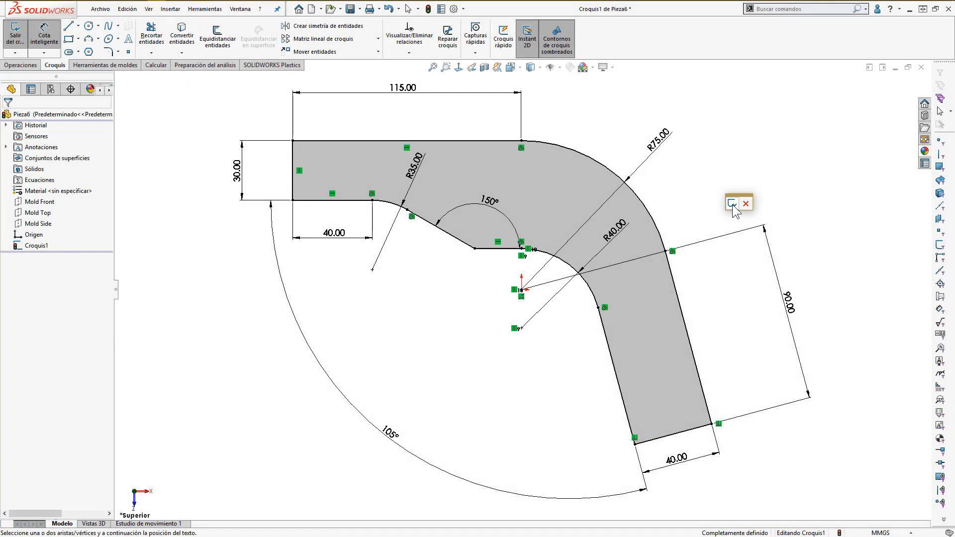
left_click(731, 203)
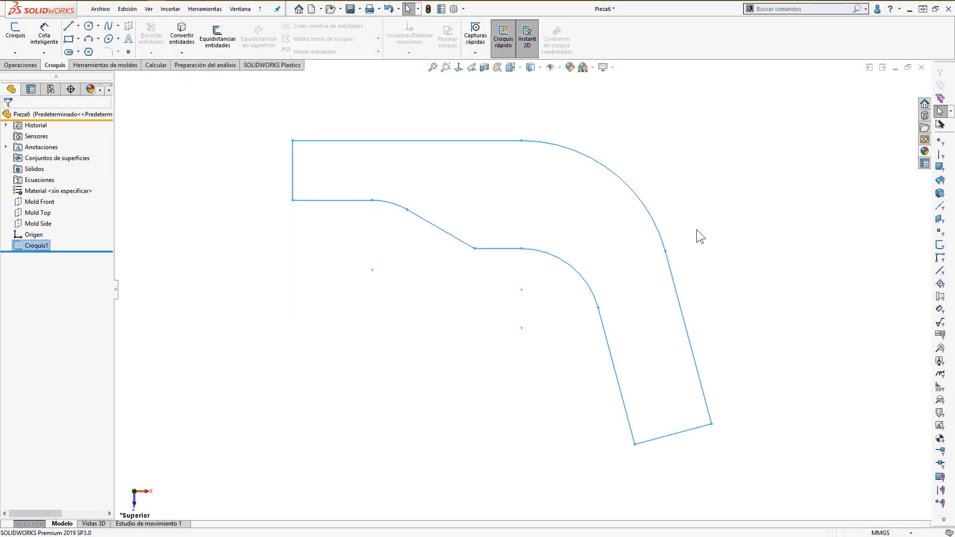
Step: Extrude the profile 25 mm with a 2° inward draft angle, checking the tapered walls in the detailed preview
key("s")
left_click(513, 312)
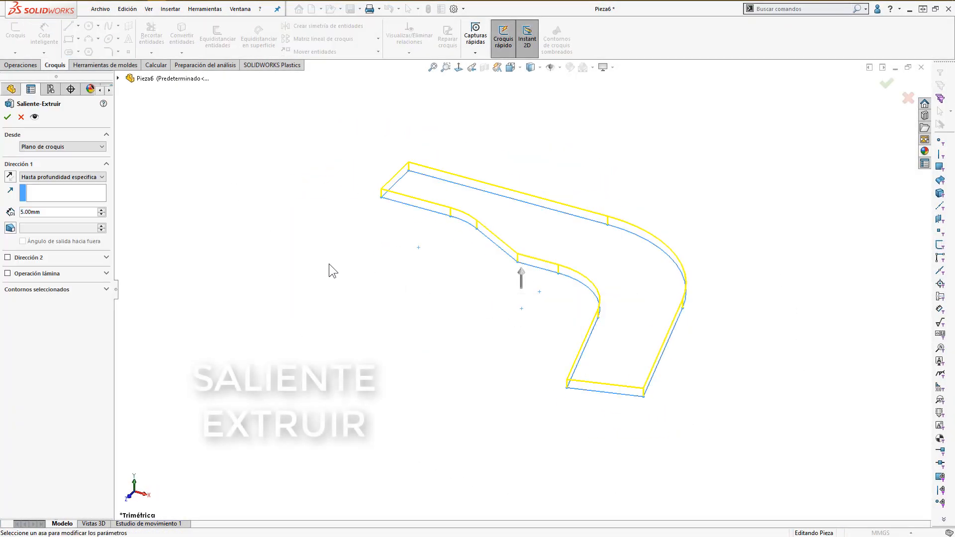
type("25")
key("Return")
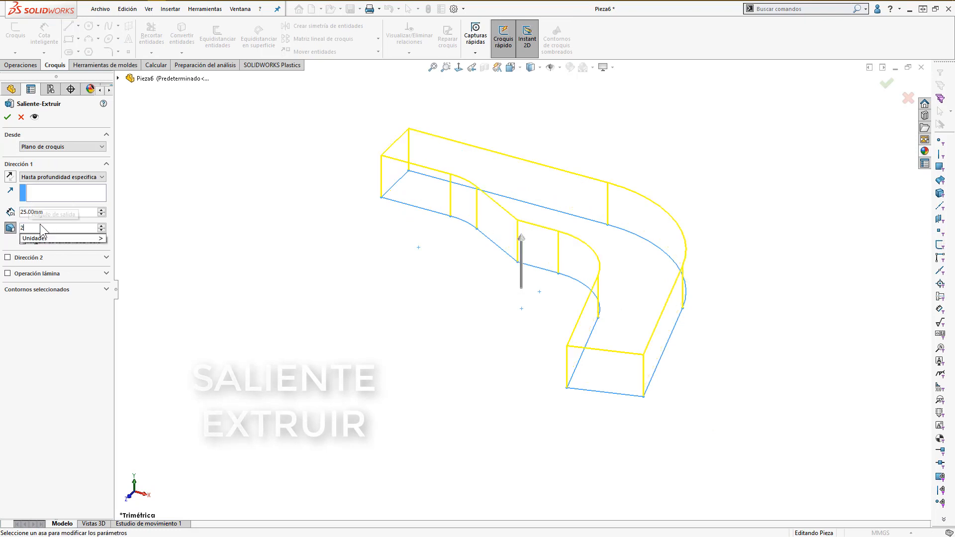
left_click(34, 117)
middle_click_drag(323, 224, 493, 226)
scroll(350, 301, "down", 5)
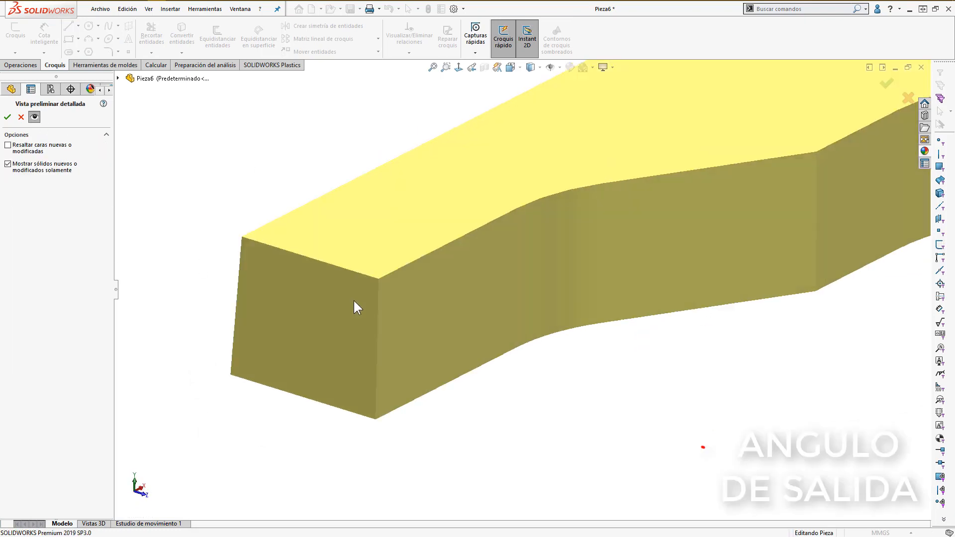
middle_click_drag(378, 312, 528, 322, "ctrl")
left_click(34, 118)
left_click(7, 117)
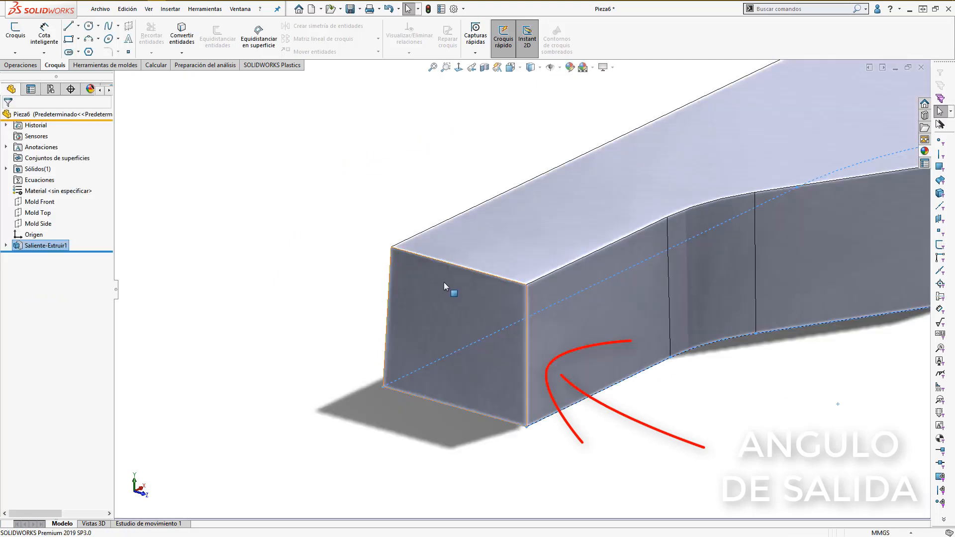
Step: Fillet the outer bend's top edge chain and the vertical edge at the inner kink with a 16 mm radius
scroll(450, 289, "up", 4)
middle_click_drag(660, 310, 443, 340, "ctrl")
left_click(560, 374)
key("s")
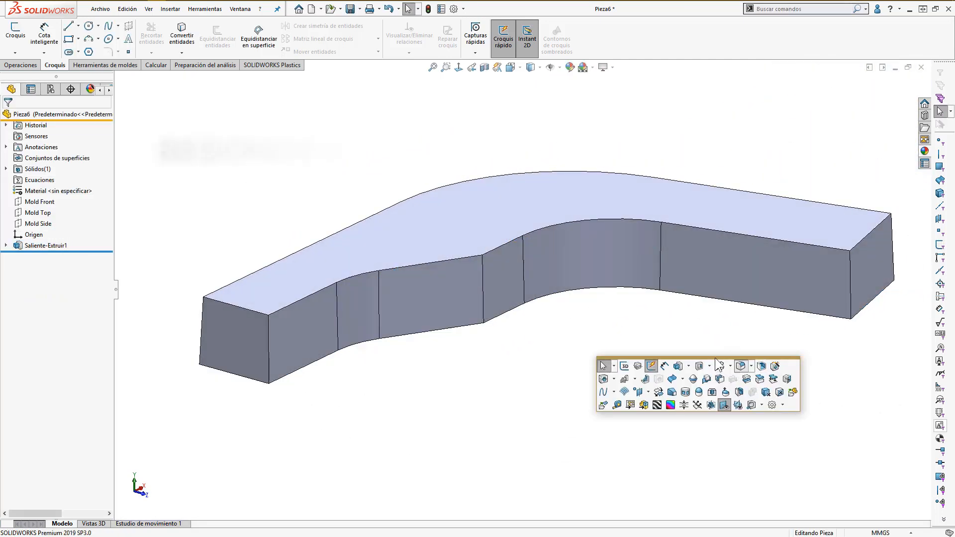
left_click(719, 366)
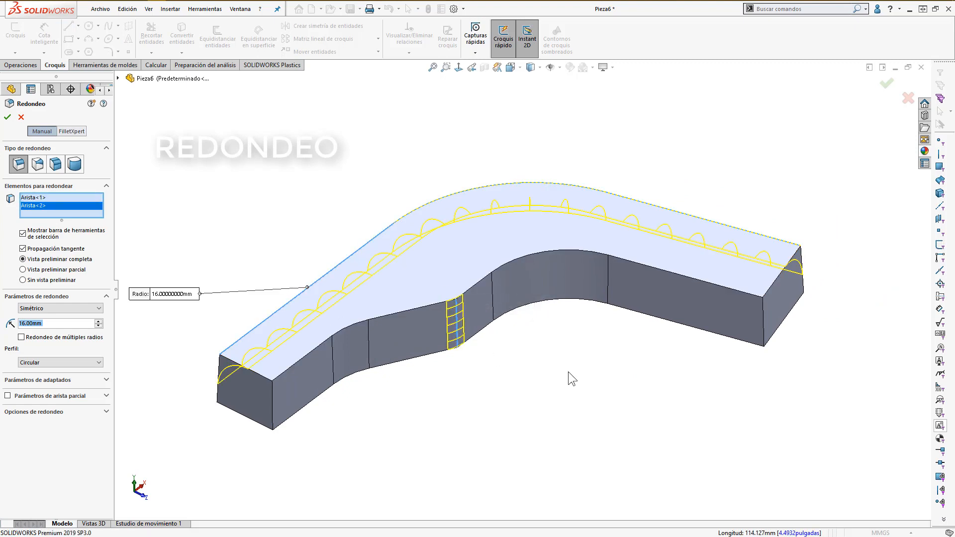
key("Return")
Step: Fillet the inner side's top edge chain and the vertical corner edges at the wide leg's end with an 11 mm radius
key("s")
left_click(727, 389)
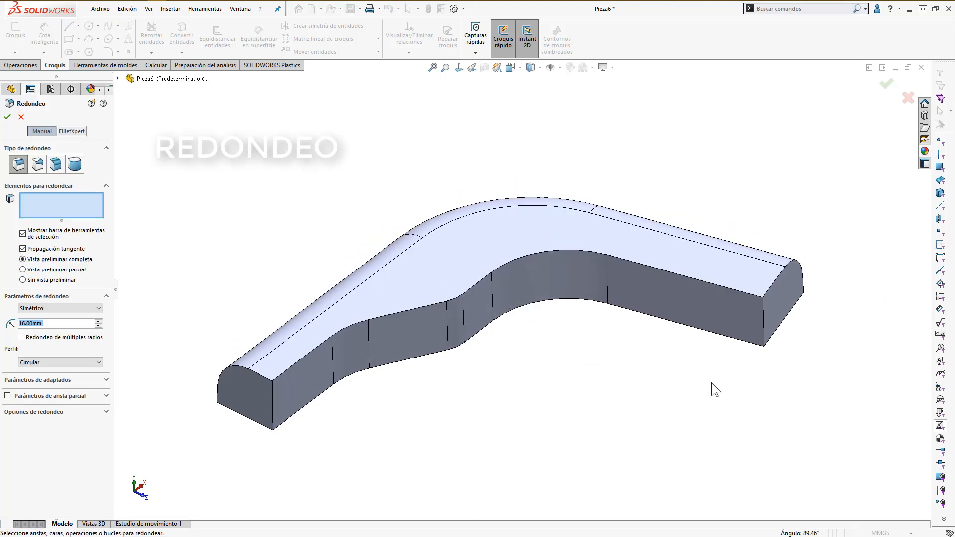
left_click(483, 279)
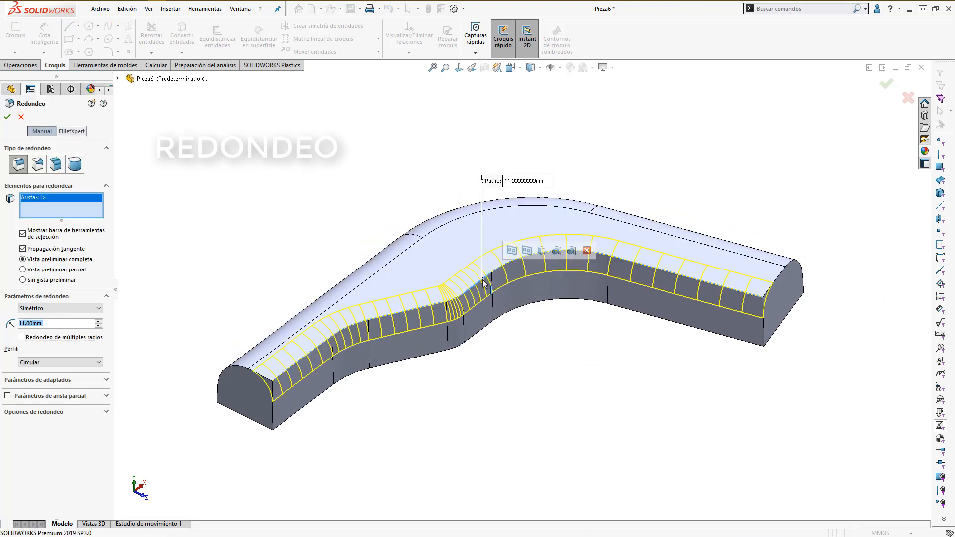
left_click(804, 284)
left_click(549, 393)
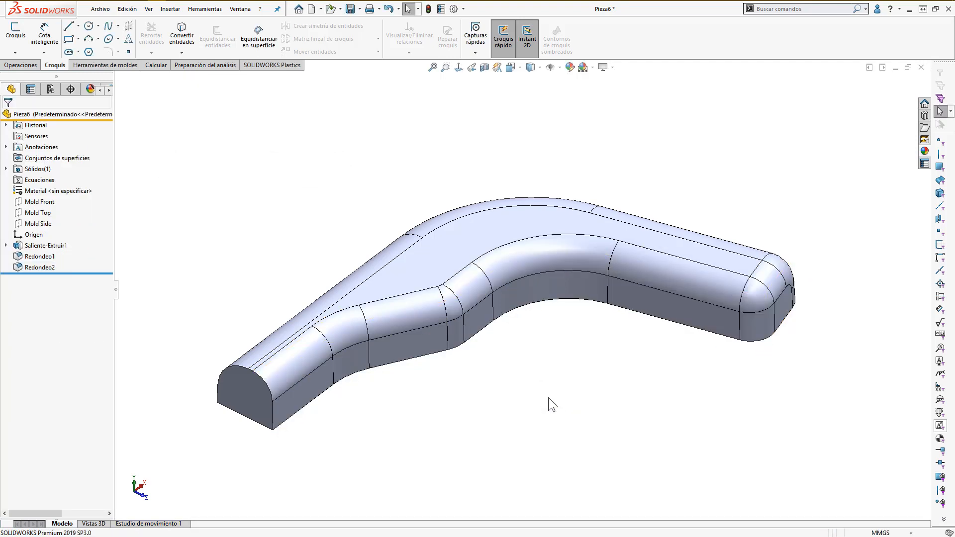
Step: Shell the body to a 2 mm wall thickness, removing the flat base face and the unrounded end face
mouse_move(552, 404)
middle_mouse_down()
mouse_move(635, 419)
mouse_move(591, 244)
middle_mouse_up()
key("s")
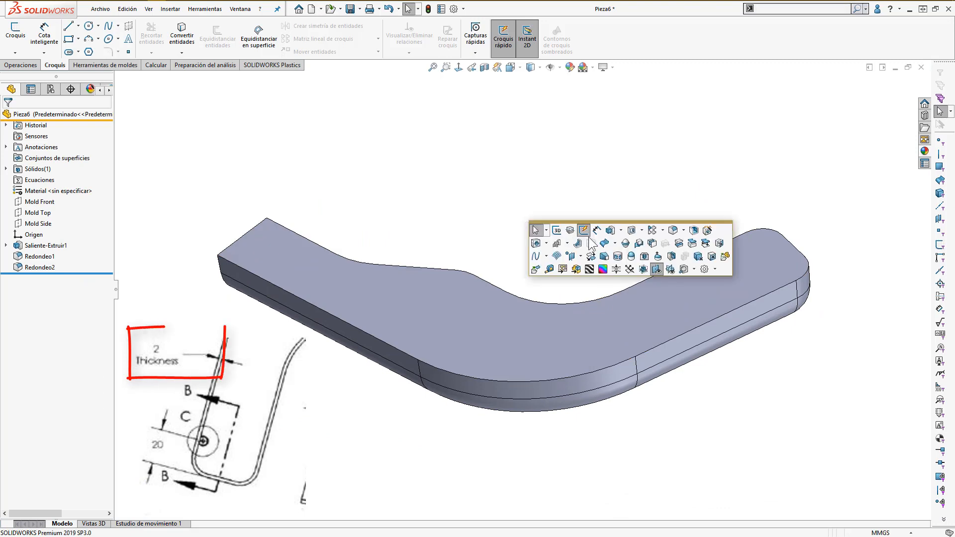
left_click(693, 230)
type("2")
key("Return")
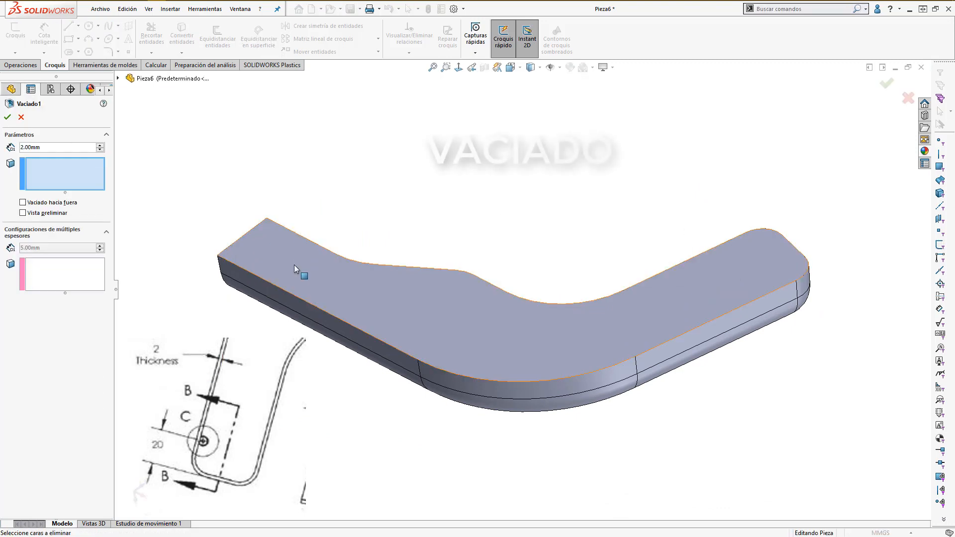
left_click(294, 264)
middle_click_drag(294, 264, 299, 289)
left_click(279, 270)
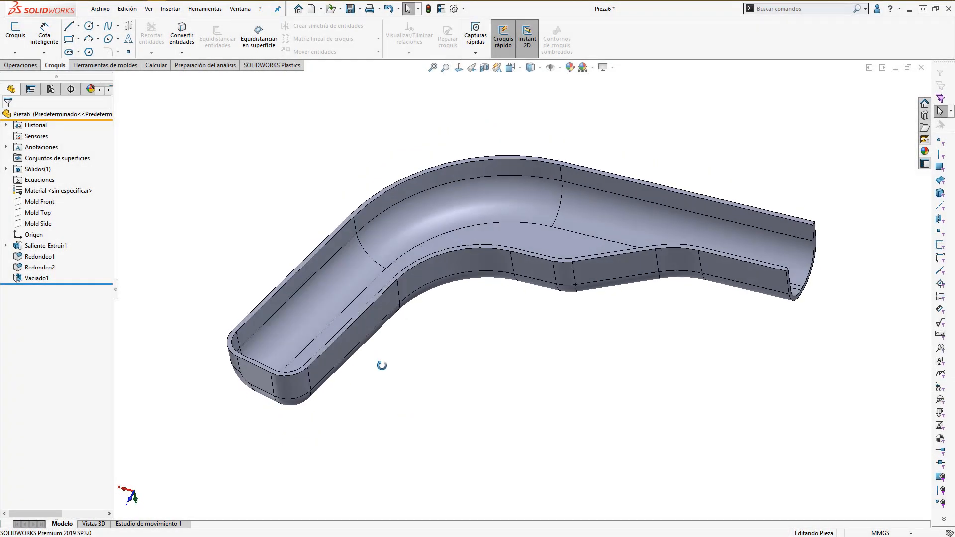
Step: Create a reference plane parallel to the shell's rim face, offset 2.5 mm in the flipped direction
scroll(358, 362, "down", 5)
left_click(358, 362)
left_click(386, 293)
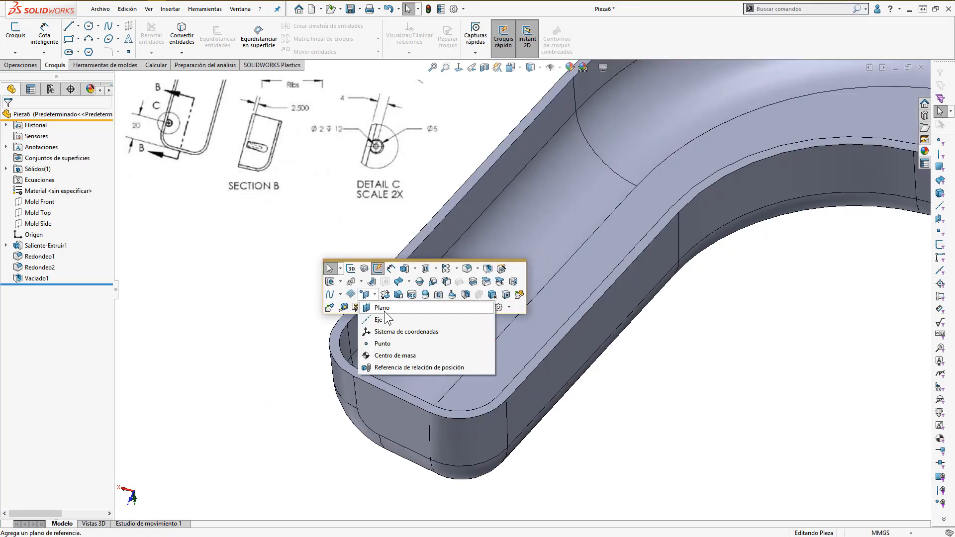
left_click(413, 309)
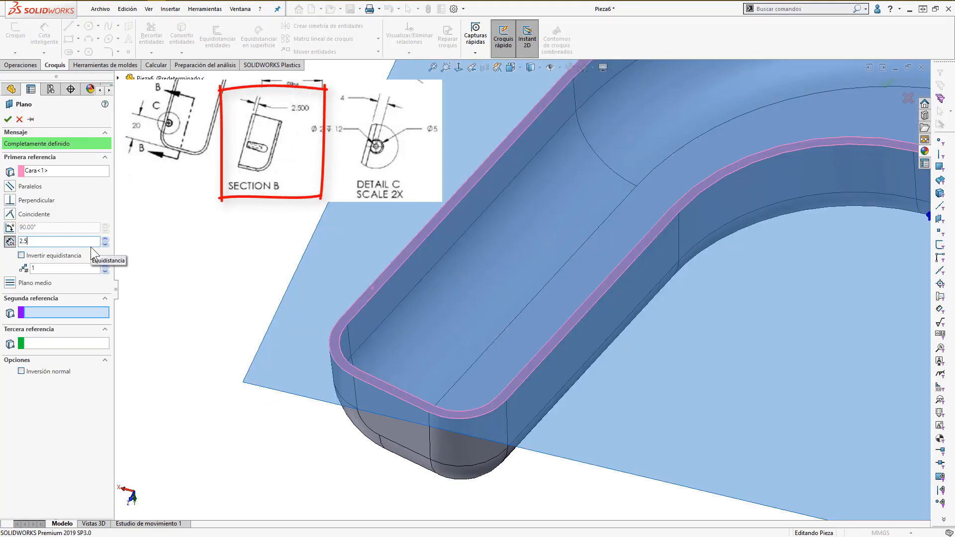
type("2.5")
left_click(21, 255)
left_click(293, 232)
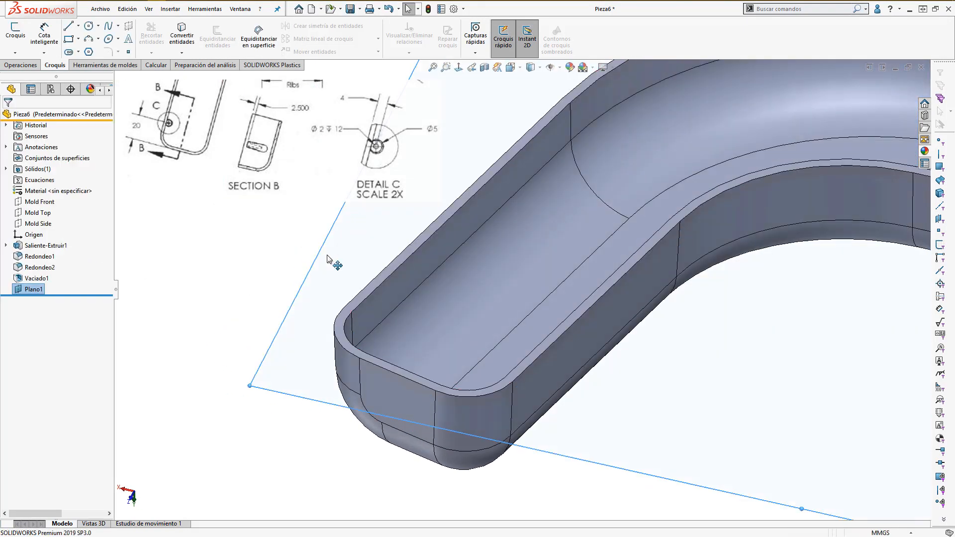
Step: Open a sketch on the offset plane and draw a 5 mm diameter circle near the shell's closed end
scroll(331, 398, "down", 5)
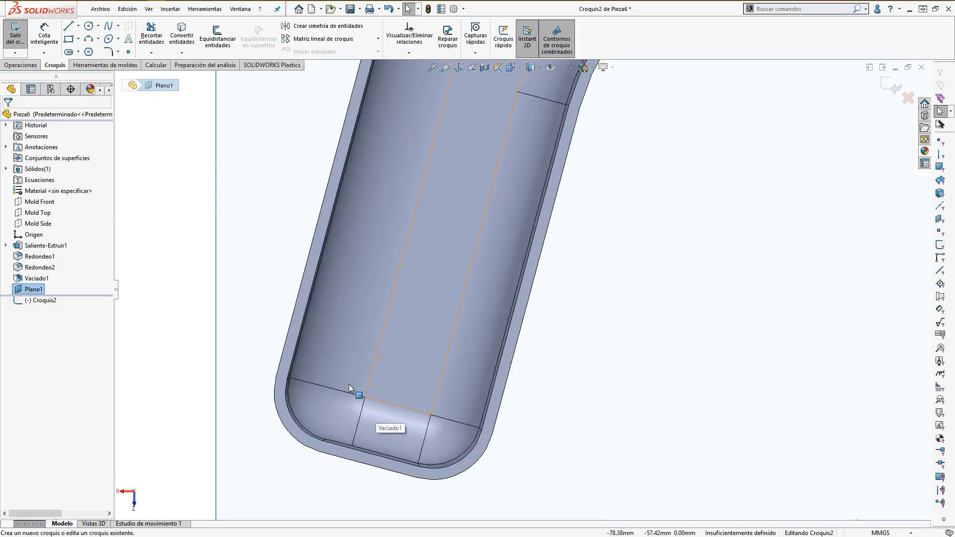
key("s")
left_click(375, 358)
left_click(335, 352)
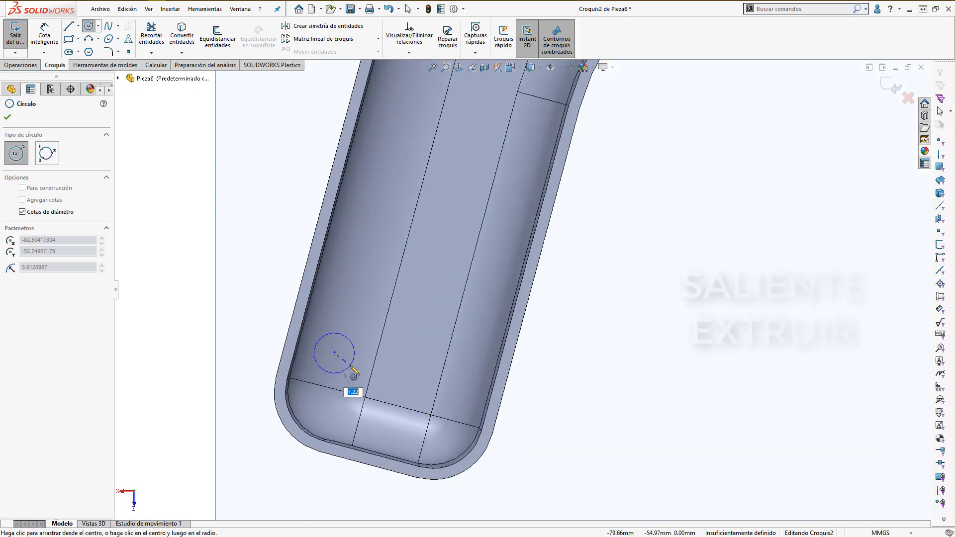
type("5")
key("Return")
Step: Set the distance from the shell's long outer side edge to the circle's centre to 4 mm
right_click_drag(181, 369, 233, 348)
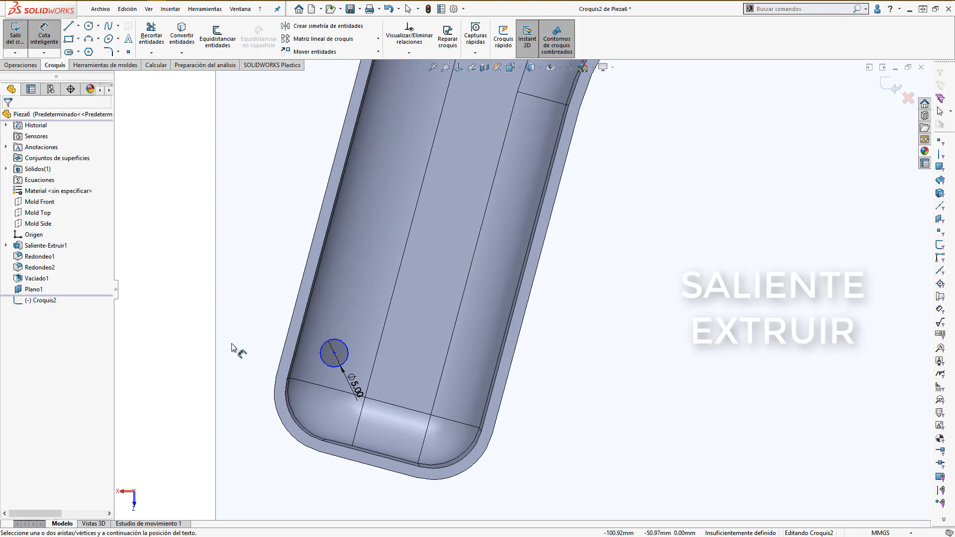
left_click(290, 331)
left_click(334, 352)
left_click(269, 227)
type("4")
key("Return")
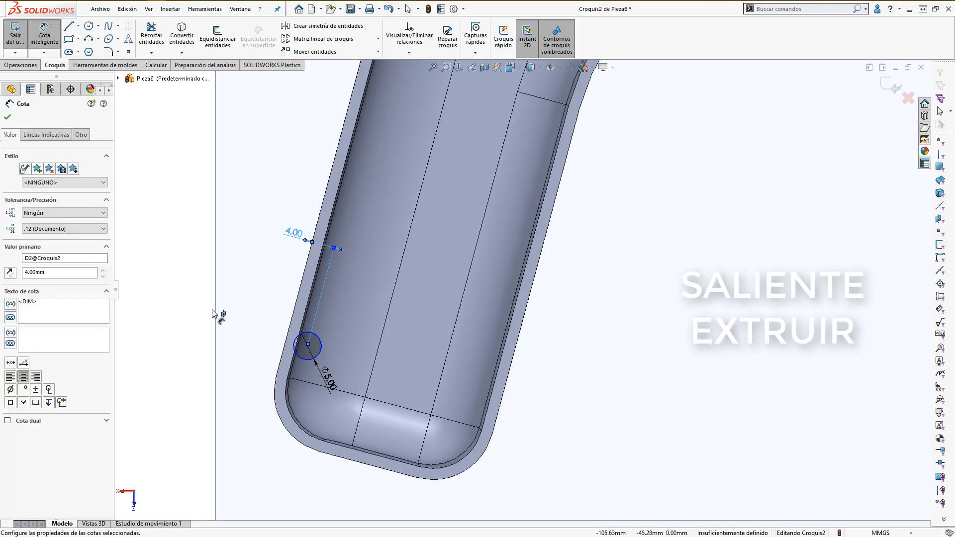
Step: Set the distance from the shell's closed end edge to the circle's centre to 20 mm and exit the sketch
left_click(183, 318)
left_click(308, 348)
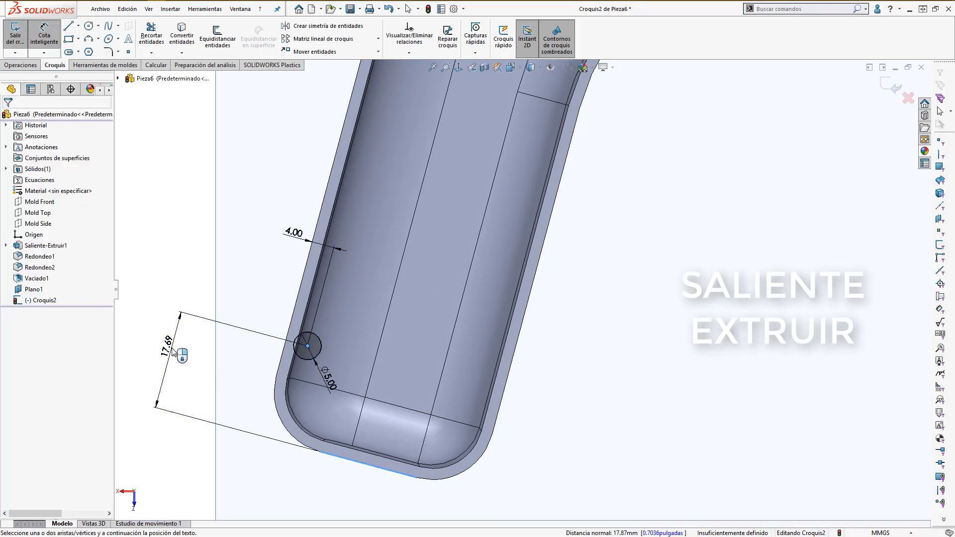
left_click(165, 338)
type("20")
key("Return")
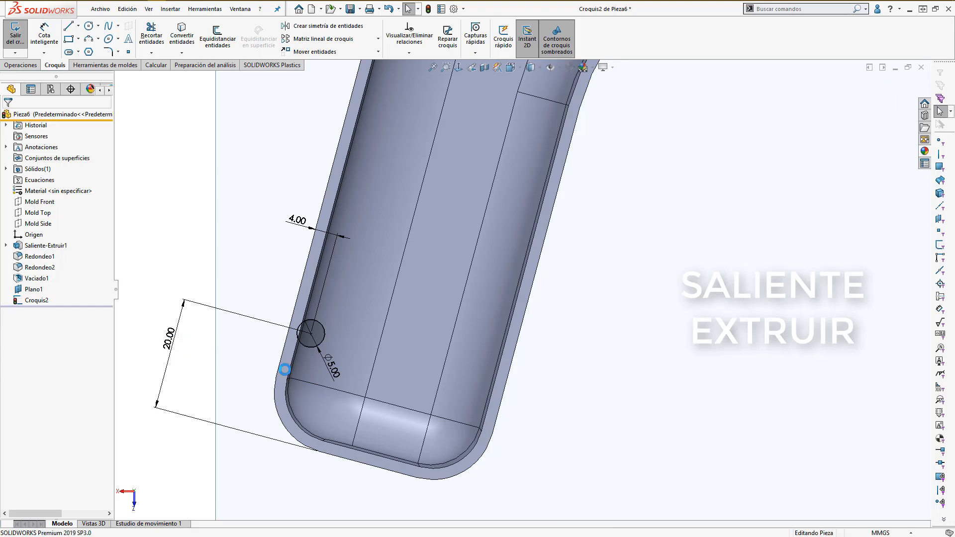
Step: Extrude the circle into a merged boss with the Up To Next end condition, reversed toward the shell's floor
mouse_move(284, 369)
middle_mouse_down()
mouse_move(350, 262)
mouse_move(308, 293)
middle_mouse_up()
key("s")
left_click(325, 245)
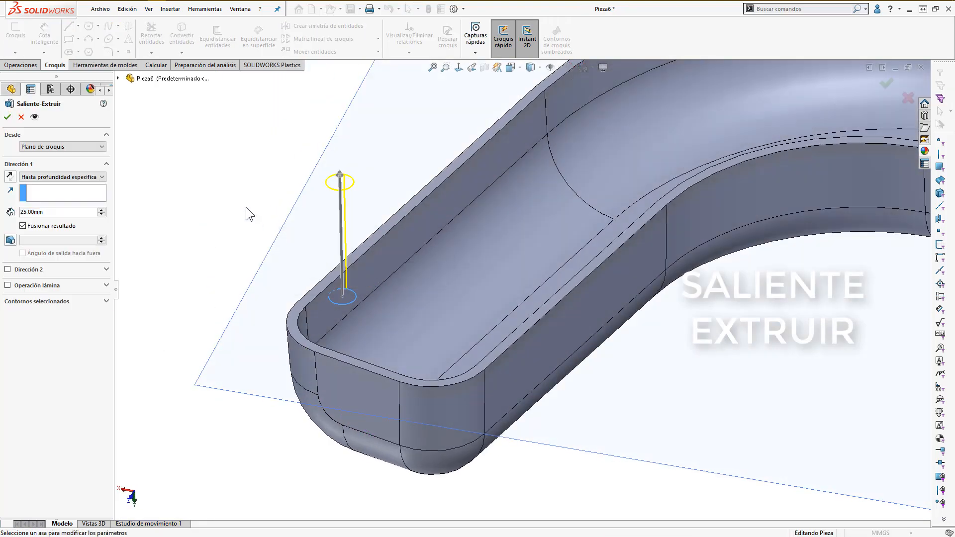
right_click(250, 214)
left_click(299, 313)
right_click(251, 213)
left_click(307, 348)
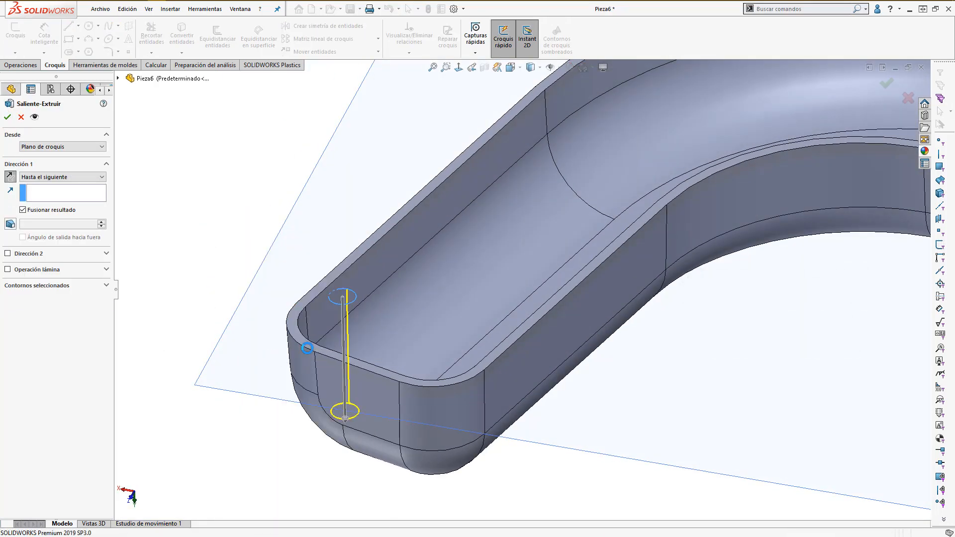
key("Return")
Step: Hide the reference plane used for the boss sketch
scroll(301, 274, "up", 2)
left_click(347, 261)
left_click(397, 215)
Step: Start a Hole Wizard hole on the boss's top face as an Ansi Metric dowel hole, Ø2.0, 12 mm deep
scroll(398, 296, "down", 3)
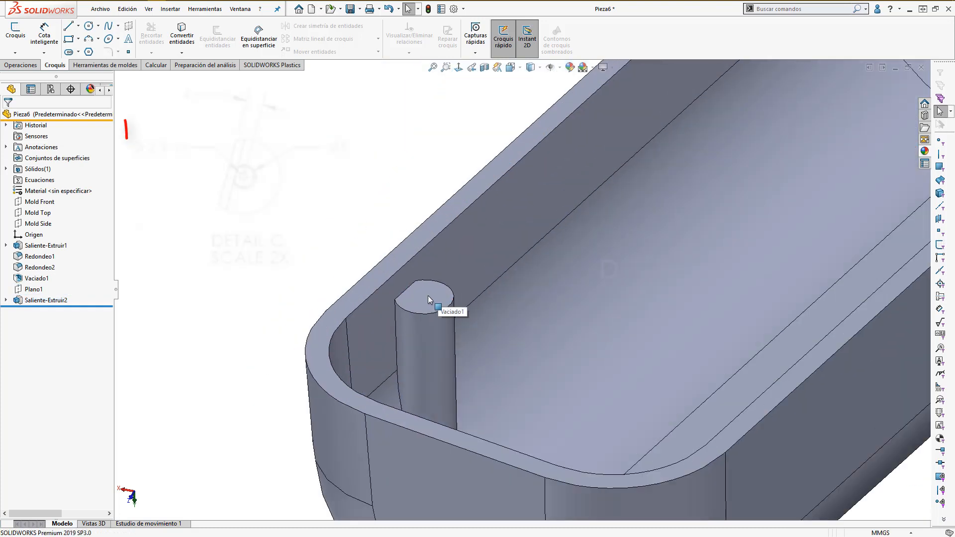
left_click(433, 295)
key("s")
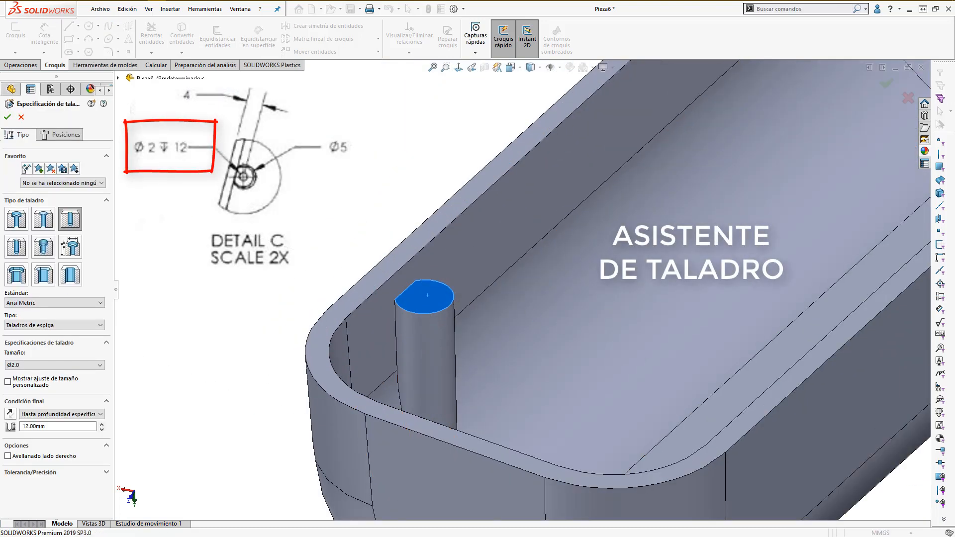
left_click(47, 303)
left_click(66, 326)
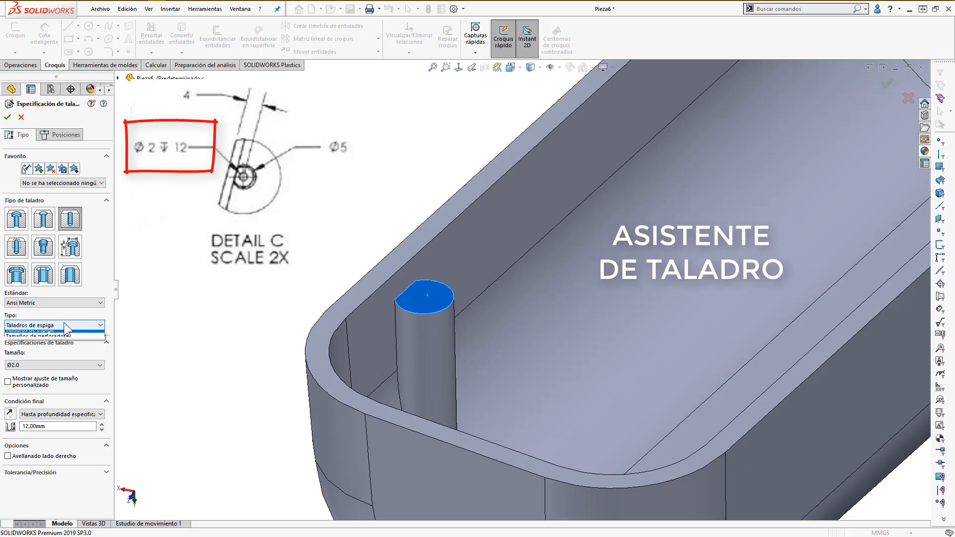
left_click(51, 366)
left_click(38, 377)
Step: Place the hole point on the boss's top face, make it concentric with the boss's round edge, and finish the hole
left_click(66, 135)
scroll(423, 283, "down", 6)
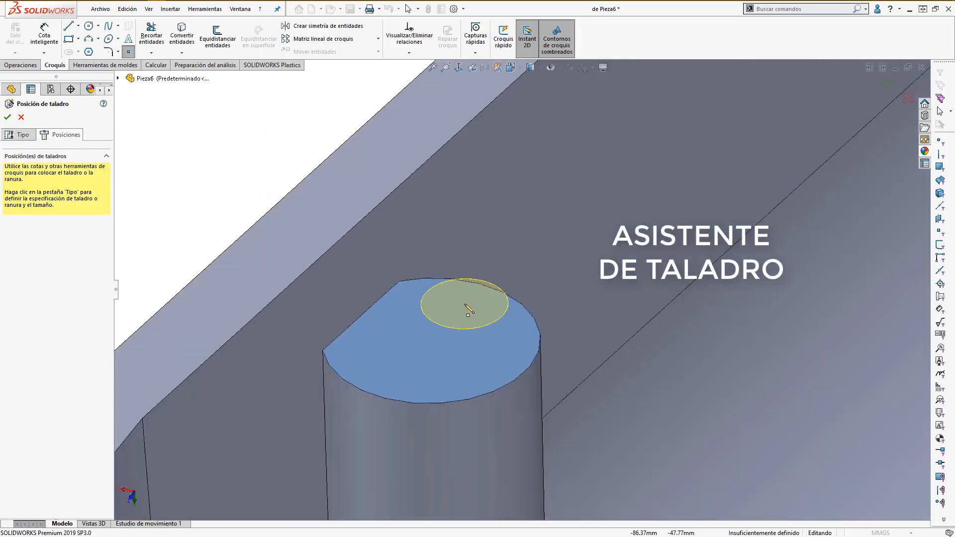
left_click(442, 330)
key("Escape")
left_click(442, 330)
left_click(506, 385, "ctrl")
left_click(533, 341)
right_click(476, 314)
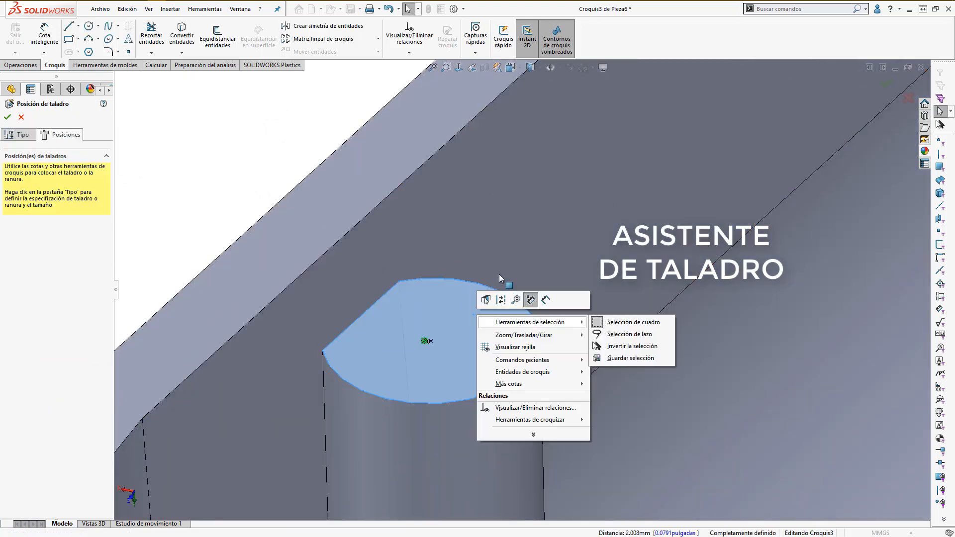
scroll(394, 262, "up", 5)
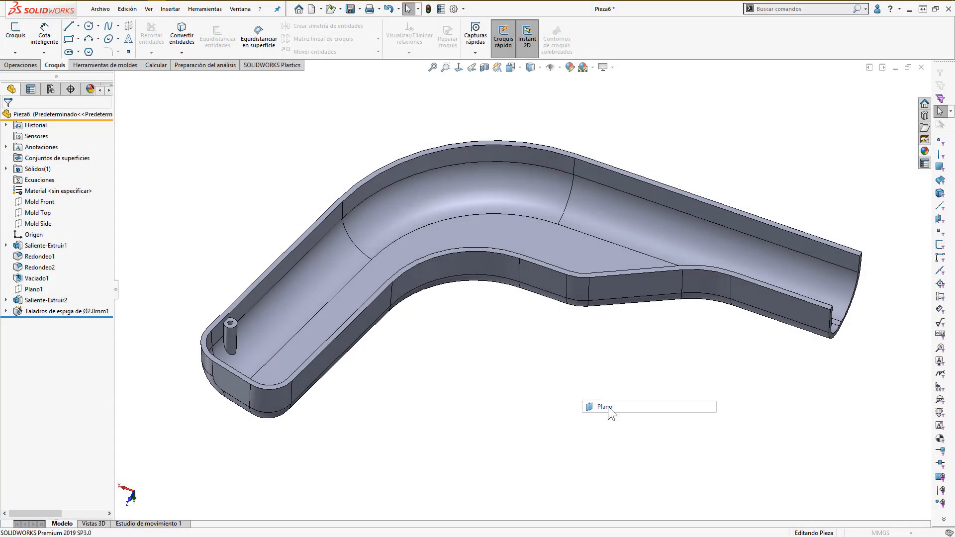
Step: Create another reference plane parallel to the shell's rim face with the offset direction flipped
left_click(608, 407)
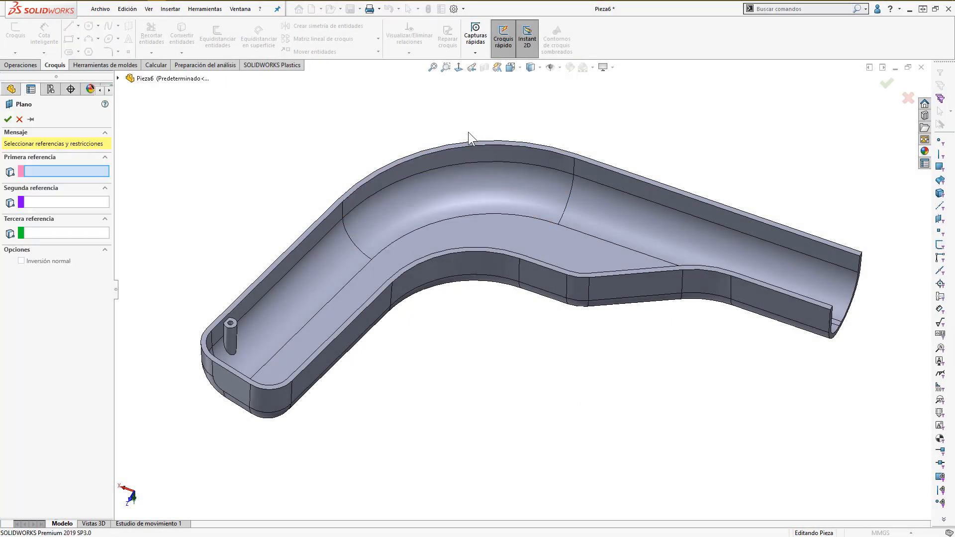
key("g")
left_click(470, 176)
left_click(55, 256)
key("Return")
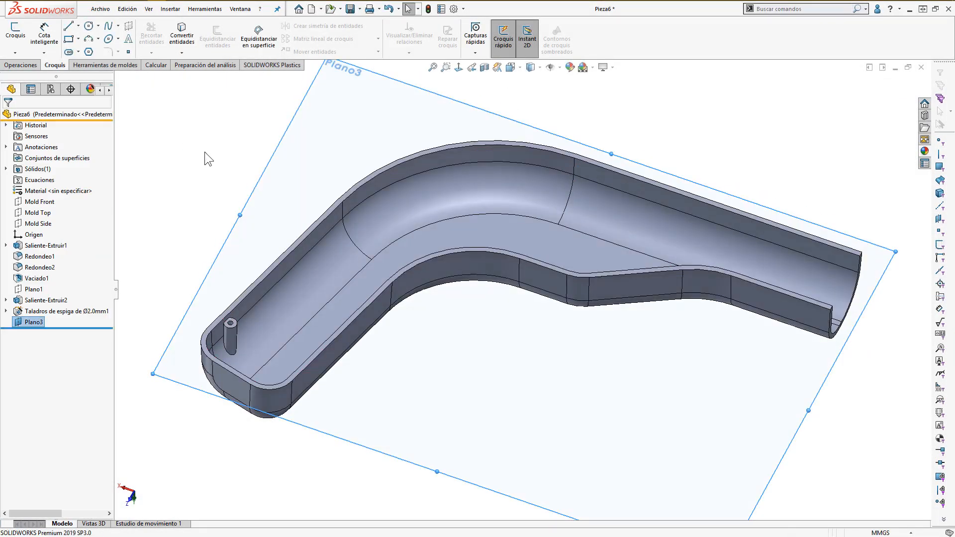
Step: Sketch two separate vertical rib lines across the shell on the new plane, the shorter one about 25 mm long
left_click(314, 160)
key("ctrl+8")
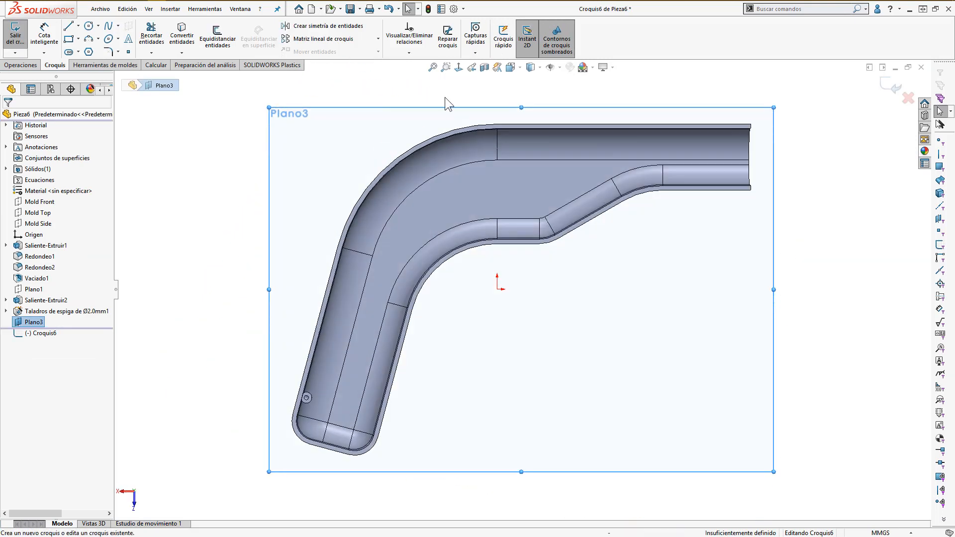
left_click(444, 97)
key("s")
left_click(495, 109)
middle_click_drag(546, 162, 537, 336, "ctrl")
scroll(536, 242, "down", 3)
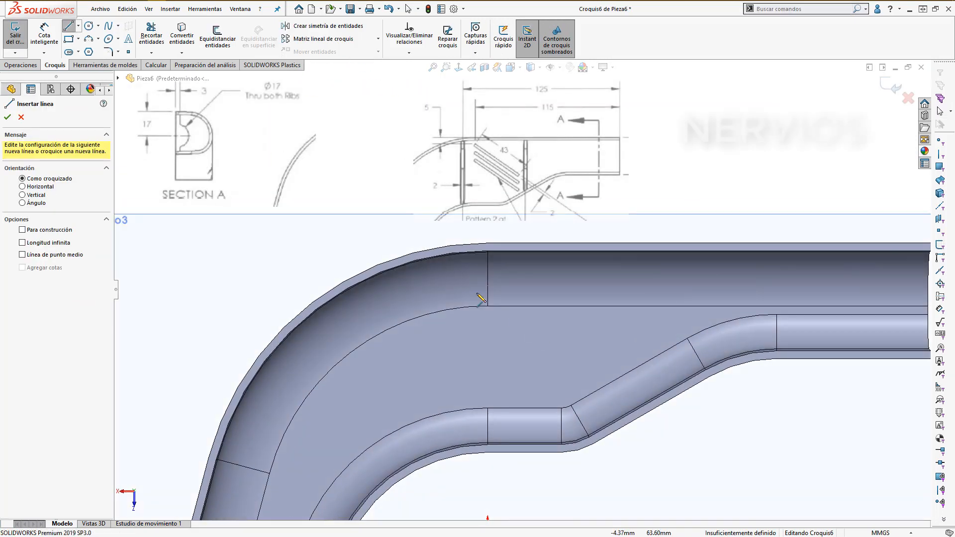
left_click(458, 279)
double_click(534, 368)
left_click(662, 277)
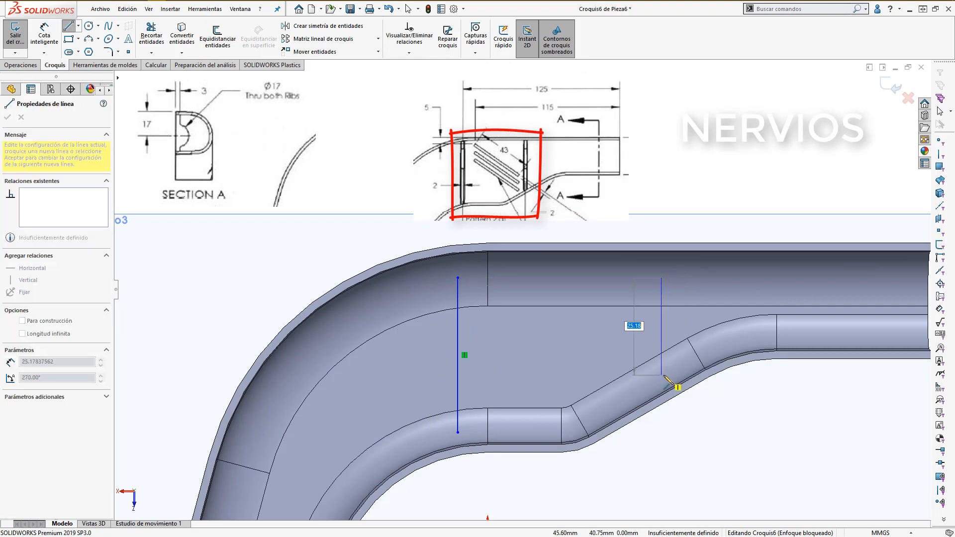
left_click(661, 374)
key("Escape")
Step: Set the distance from the shell's open end corner to the longer rib line to 125 mm
middle_click_drag(701, 284, 542, 297, "ctrl")
left_click(771, 260)
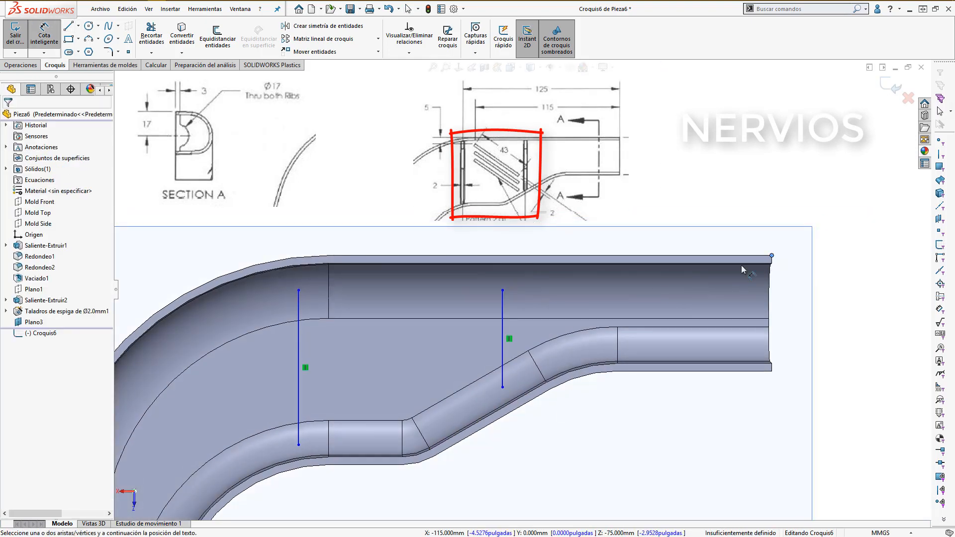
left_click(299, 306)
left_click(546, 139)
type("115")
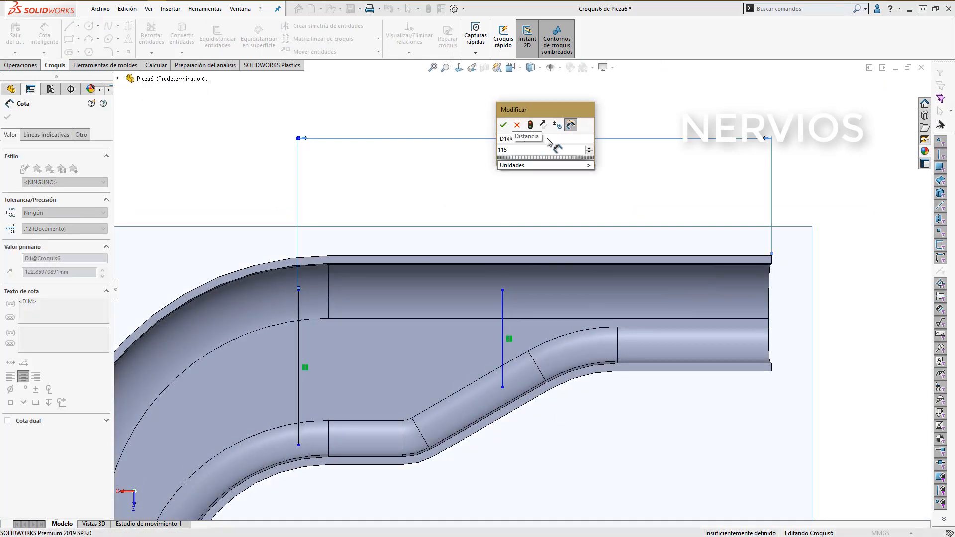
type("25")
key("Return")
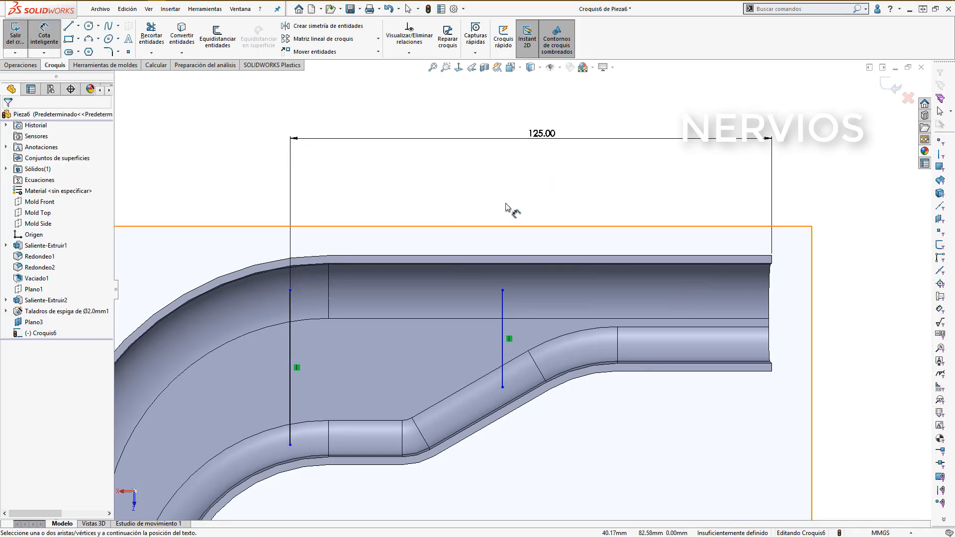
Step: Set the spacing between the two rib lines to 50 mm
left_click(290, 348)
left_click(393, 485)
type("50")
key("Return")
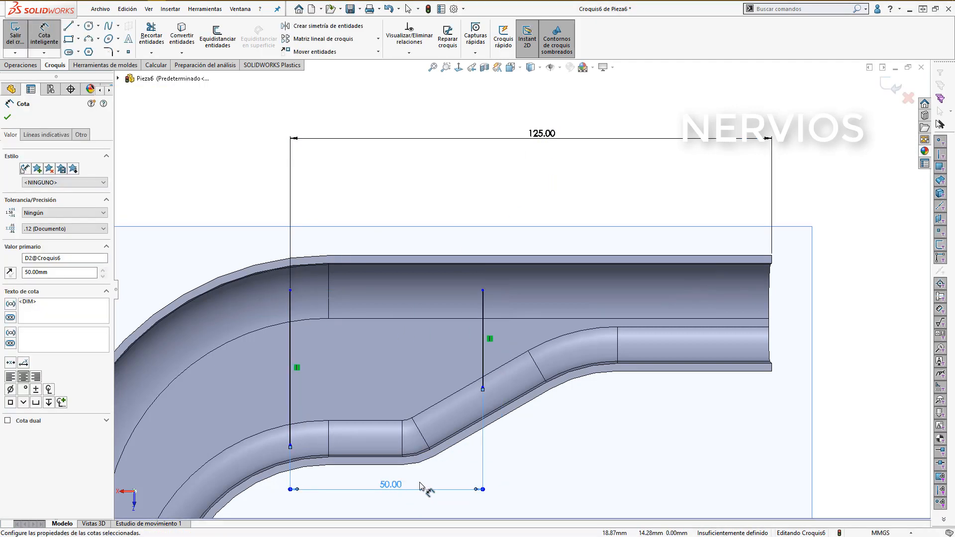
key("Escape")
Step: Create ribs from the two sketched lines with 2 mm thickness and a 1° outward draft angle
mouse_move(349, 448)
middle_mouse_down("ctrl")
mouse_move(405, 437)
mouse_move(462, 392)
middle_mouse_up("ctrl")
key("d")
left_click(497, 335)
key("s")
left_click(547, 357)
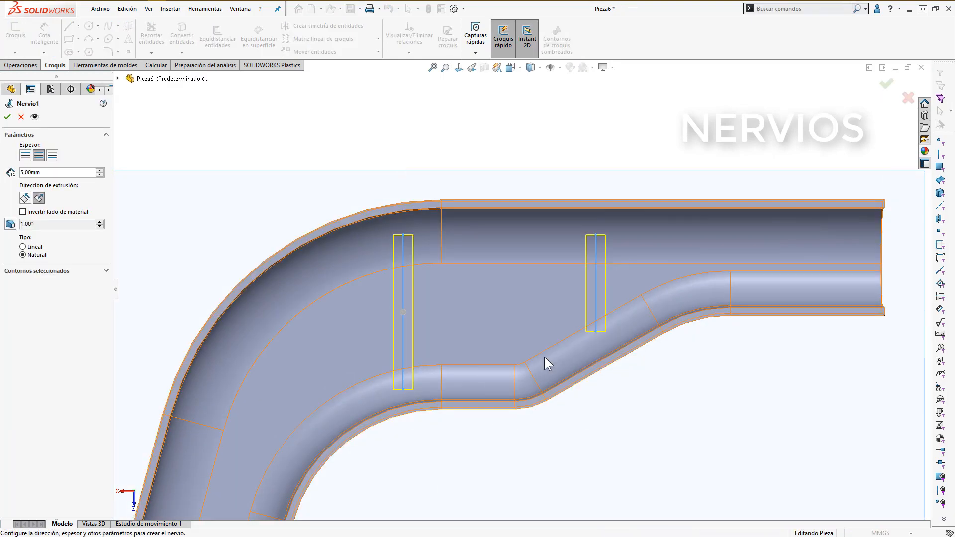
type("2")
key("Return")
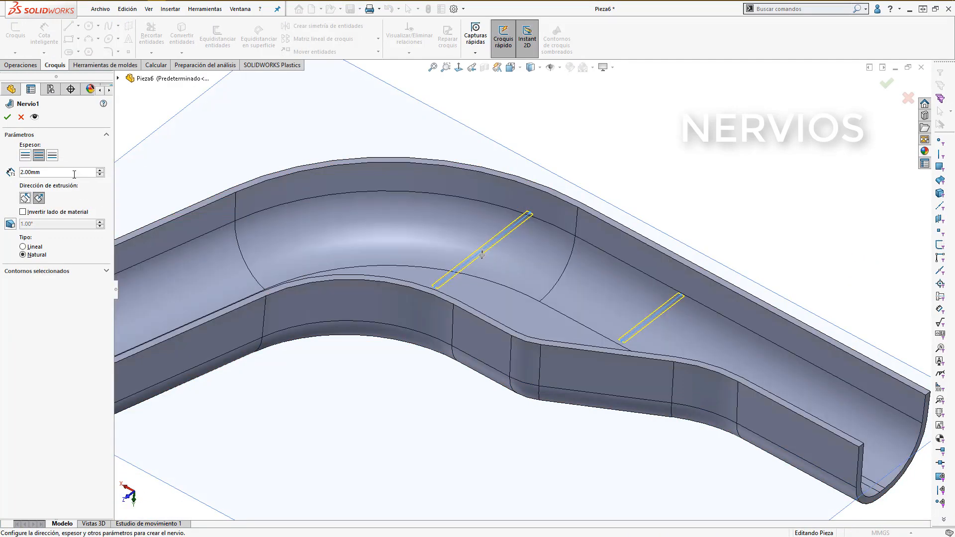
middle_click_drag(455, 261, 505, 334, "ctrl")
middle_click_drag(505, 333, 520, 345)
left_click(11, 223)
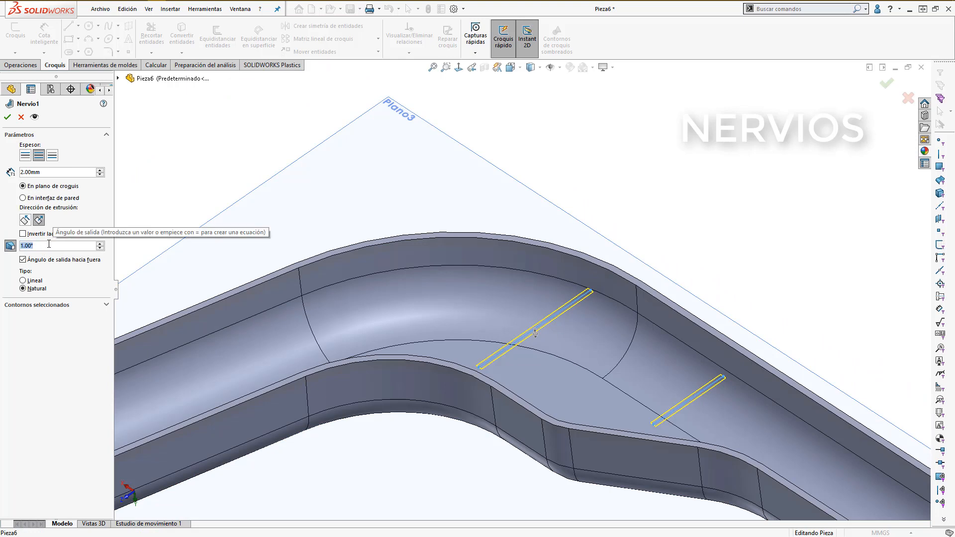
left_click(7, 117)
Step: Start a new sketch on the shell's rim face and view it straight on
scroll(398, 323, "up", 5)
middle_click_drag(548, 192, 525, 317)
scroll(539, 283, "down", 3)
scroll(622, 243, "down", 2)
left_click(624, 203)
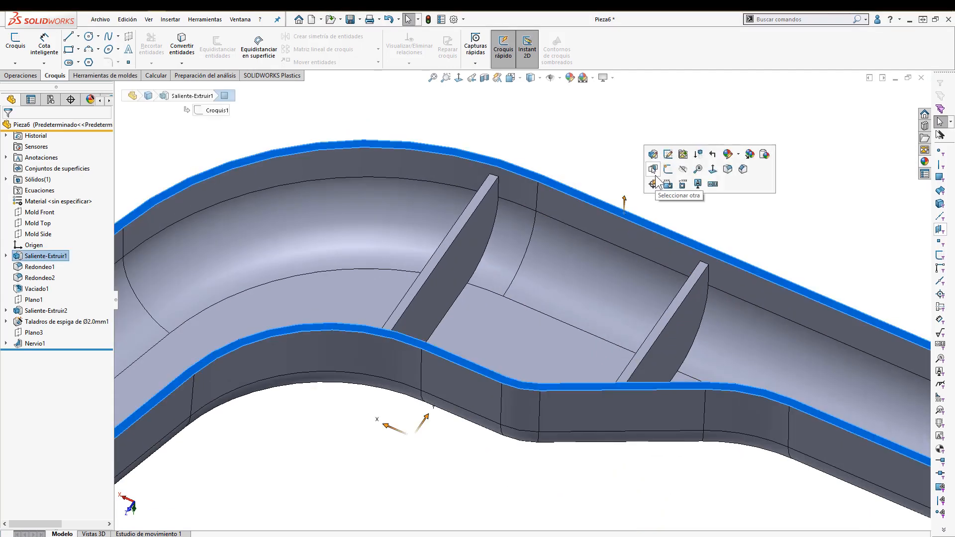
left_click(652, 169)
left_click(134, 503, "shift")
left_click(133, 502, "shift")
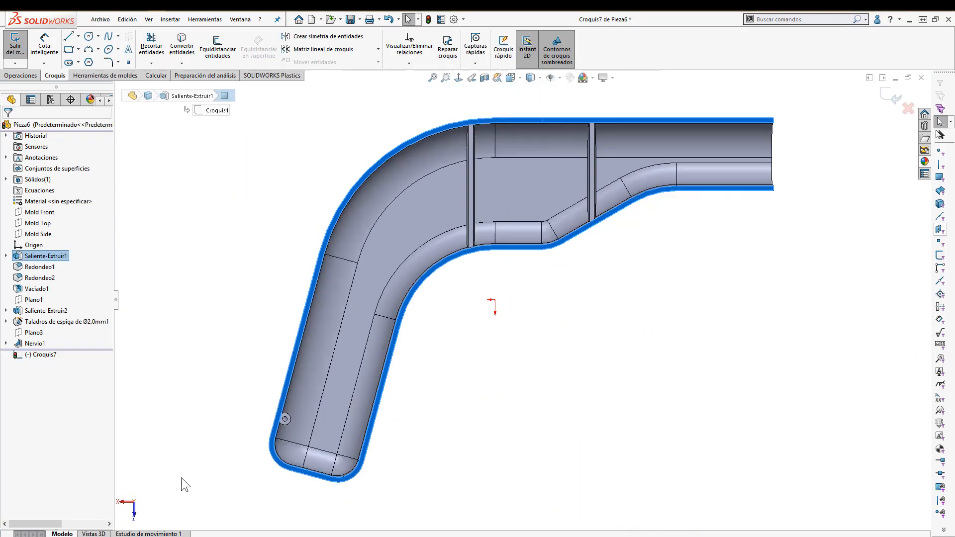
Step: Sketch a 43 mm long diagonal line sloping across the area between the two ribs
scroll(545, 190, "down", 4)
key("s")
left_click(558, 215)
left_click_drag(449, 157, 577, 279)
key("Return")
key("Escape")
Step: Set the horizontal distance from the diagonal line's upper endpoint to the shell's open end corner to 115 mm
scroll(657, 300, "up", 3)
middle_click_drag(658, 301, 522, 379, "ctrl")
right_click_drag(558, 438, 553, 393)
left_click(345, 297)
left_click(670, 260)
left_click(511, 162)
type("115")
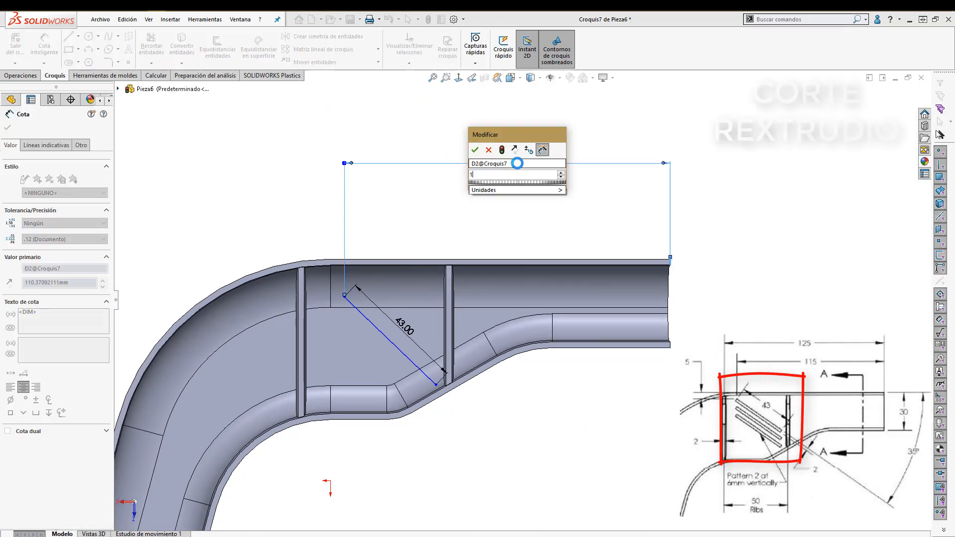
key("Return")
Step: Set the vertical distance from the diagonal line's upper endpoint to the shell's outer straight edge to 5 mm
left_click(331, 297)
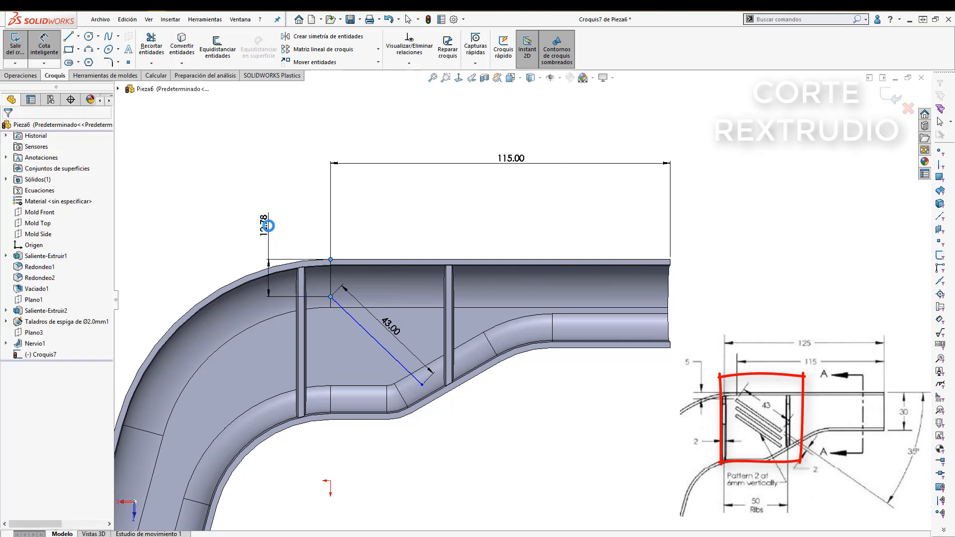
left_click(269, 224)
type("5")
key("Return")
Step: Set the angle between the diagonal line and the shell's straight outer edge to 35°
left_click(374, 316)
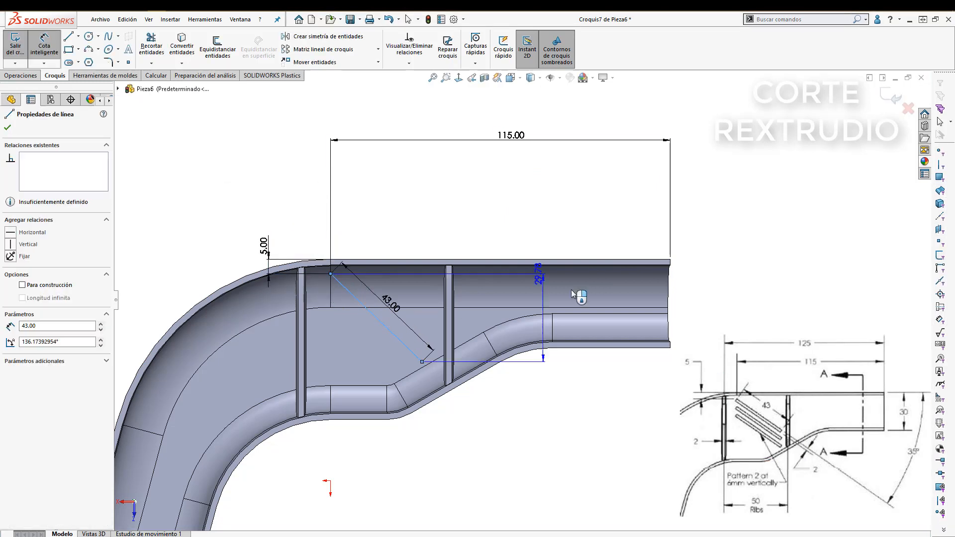
left_click(617, 259)
key("Escape")
left_click(625, 259)
left_click(387, 328)
left_click(708, 417)
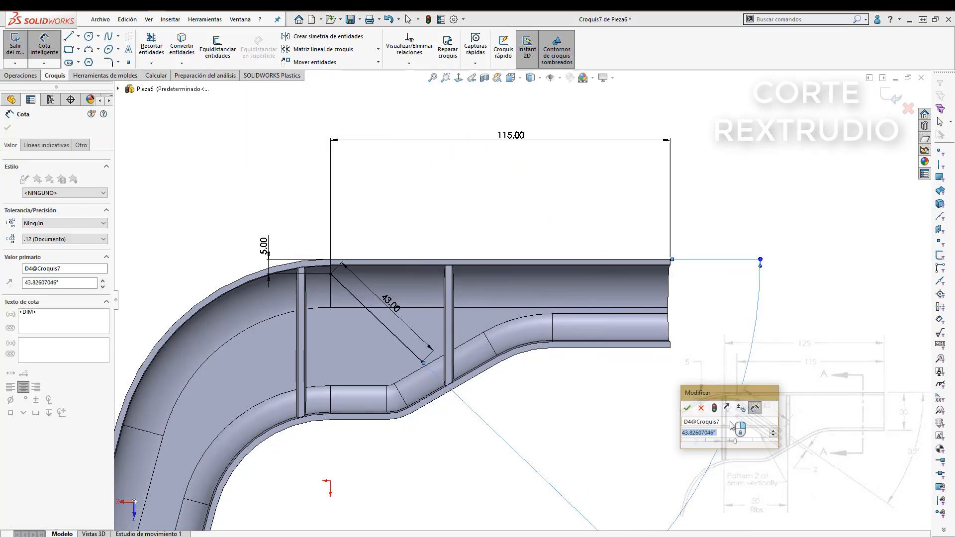
type("35")
key("Return")
Step: Draw three more lines below the diagonal line to close it into a narrow slanted rectangle
scroll(330, 313, "down", 5)
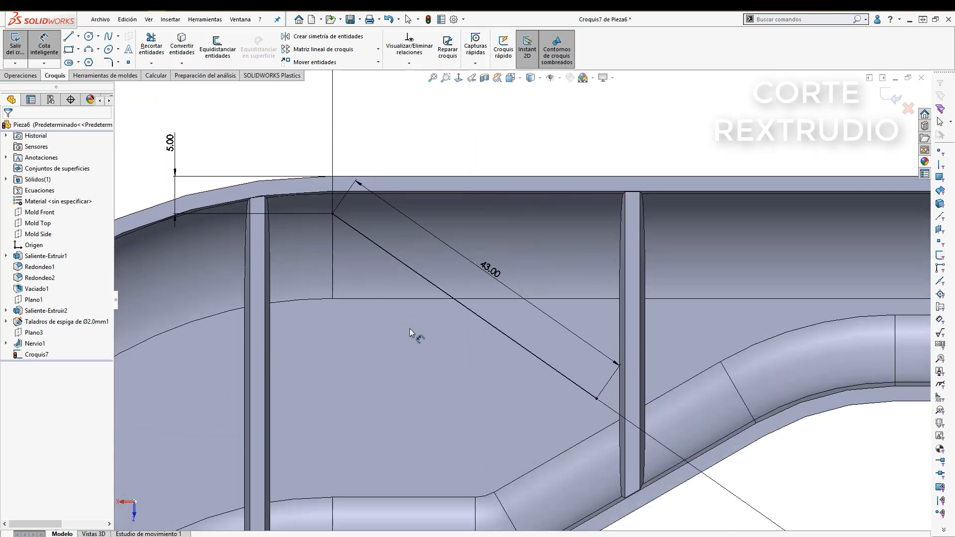
key("s")
left_click(440, 346)
left_click(597, 399)
left_click(575, 429)
left_click(312, 244)
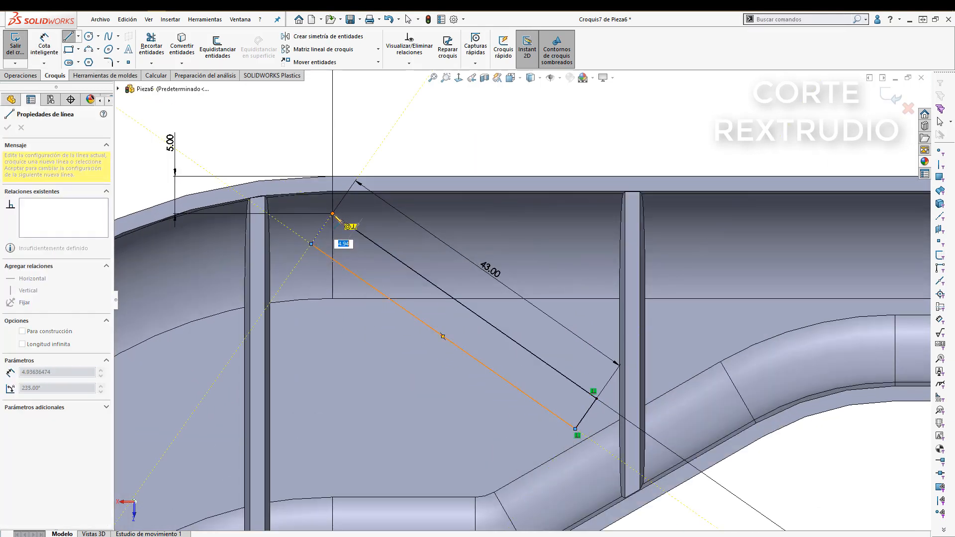
left_click(332, 213)
key("Escape")
Step: Set the width of the slanted rectangle to 2 mm
key("d")
left_click(321, 235)
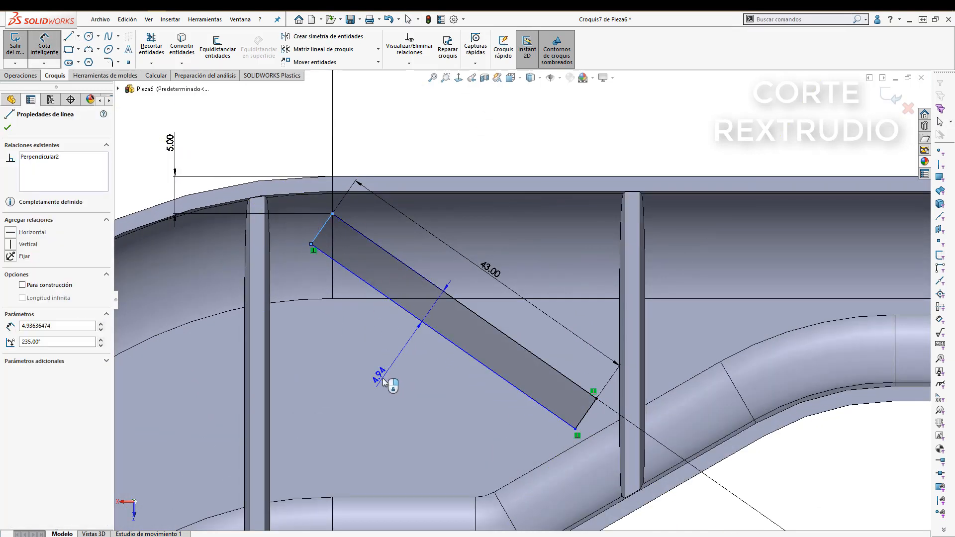
left_click(383, 378)
type("2")
key("Return")
key("Escape")
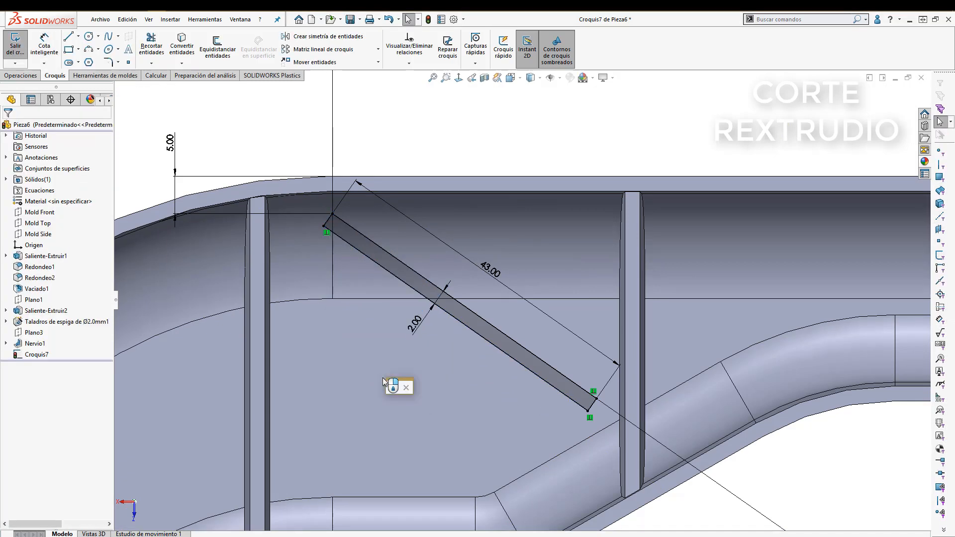
Step: Extrude-cut the slanted rectangle through the shell wall to form a slot between the ribs
key("s")
left_click(494, 399)
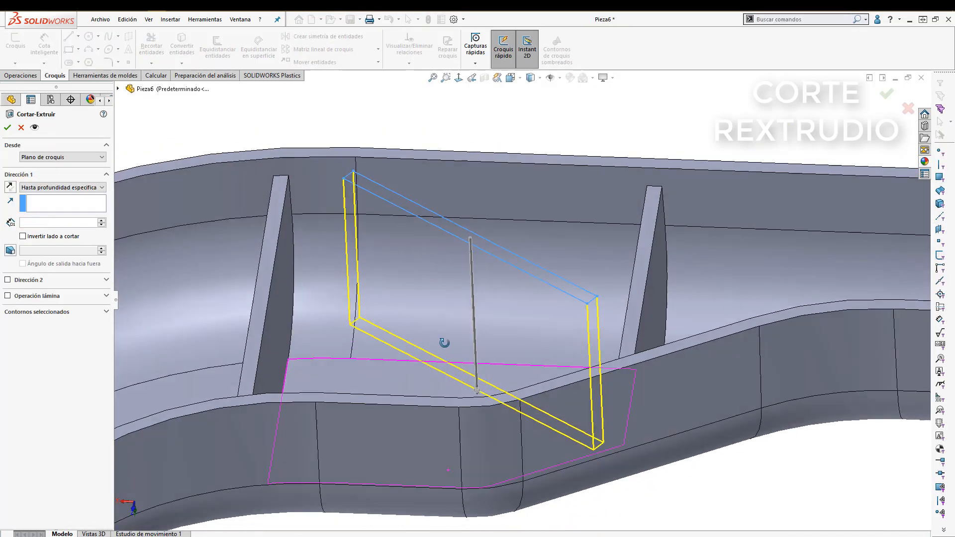
right_click(468, 343)
left_click(495, 337)
key("Return")
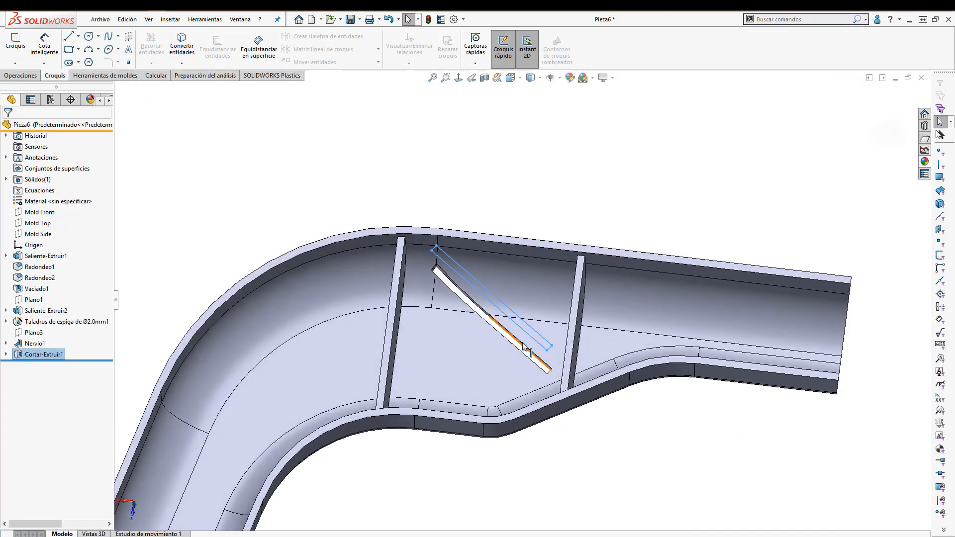
Step: Create a linear pattern of the slot cut along the rib's edge with 6 mm spacing and 3 instances
key("s")
left_click(694, 253)
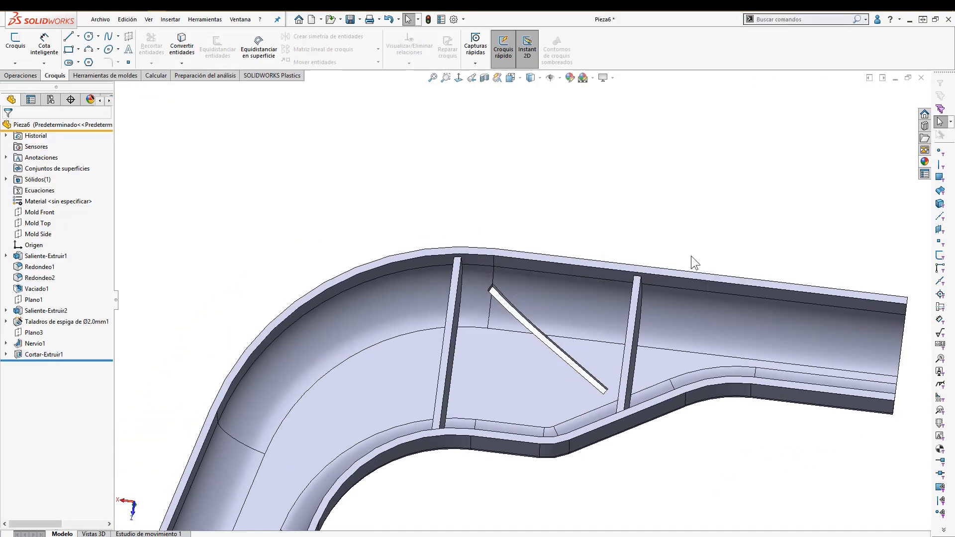
left_click(632, 304)
scroll(571, 372, "up", 5)
left_click(418, 245)
scroll(418, 245, "down", 5)
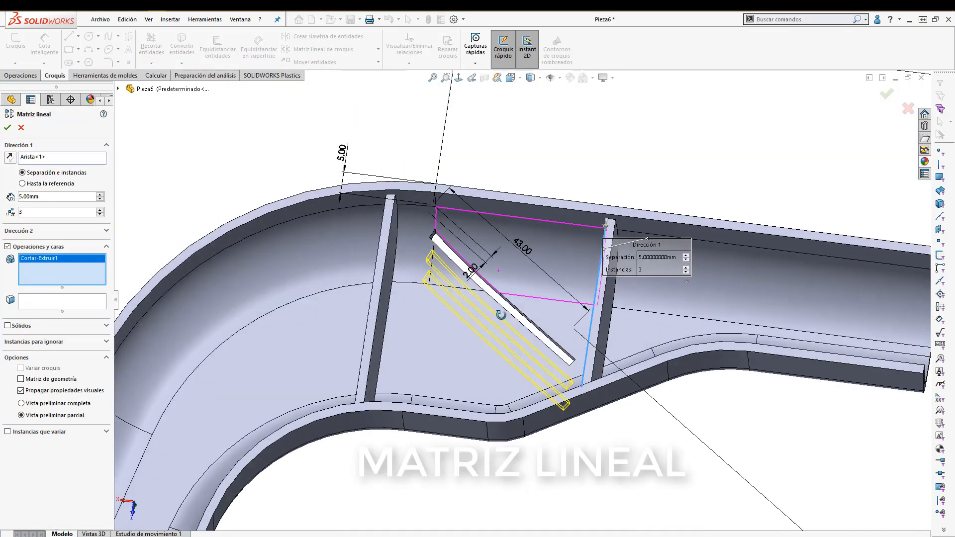
scroll(501, 314, "down", 2)
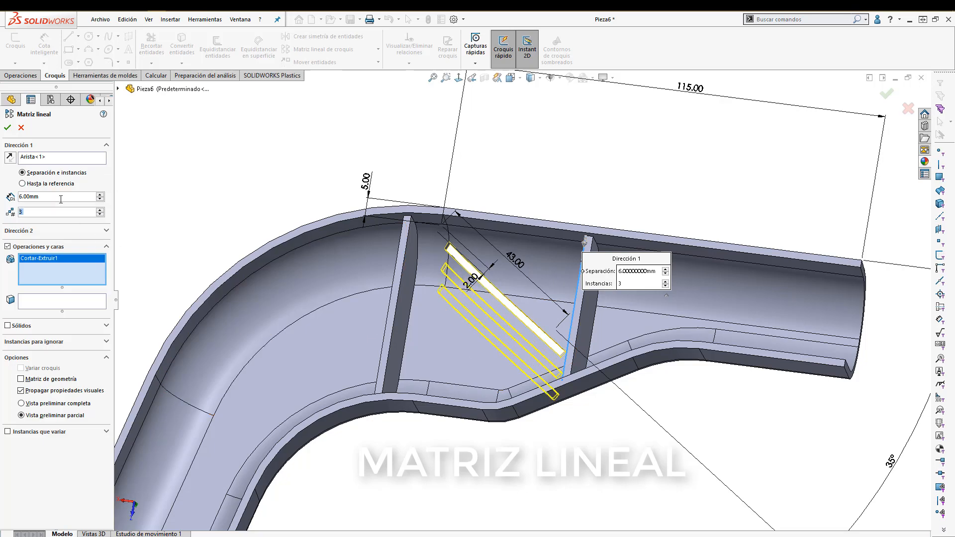
left_click(7, 128)
Step: Start a sketch on the shell's open end face and draw a 17 mm diameter circle centred at rim level
middle_click_drag(378, 318, 460, 347)
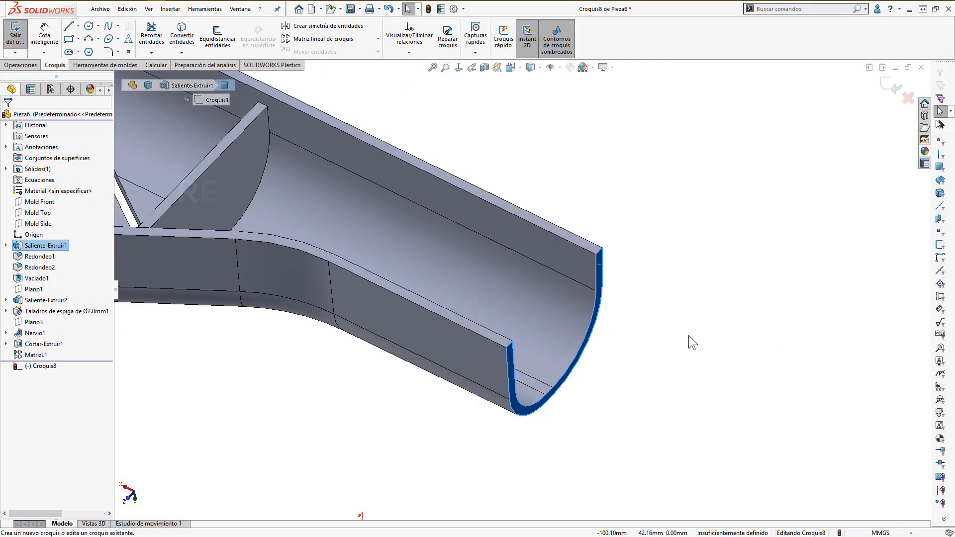
key("ctrl+8")
key("s")
left_click(360, 414)
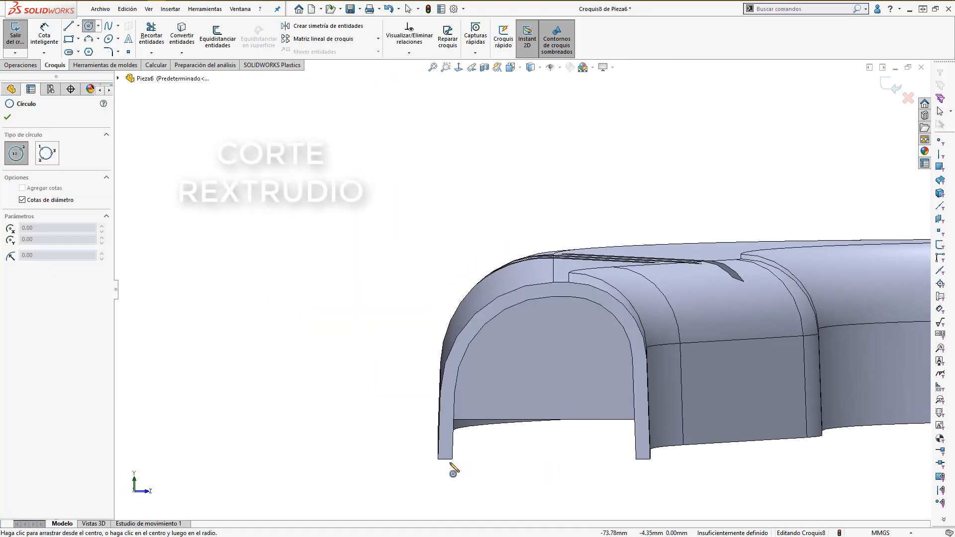
left_click(537, 459)
left_click(388, 380)
key("Escape")
Step: Draw a horizontal construction line between the inner corners of the two walls, through the circle's centre
key("s")
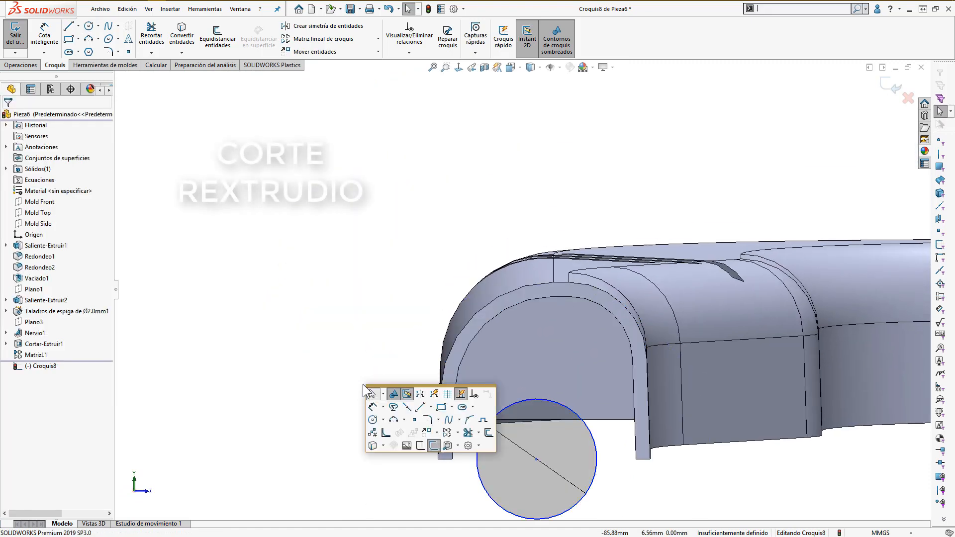
left_click(431, 407)
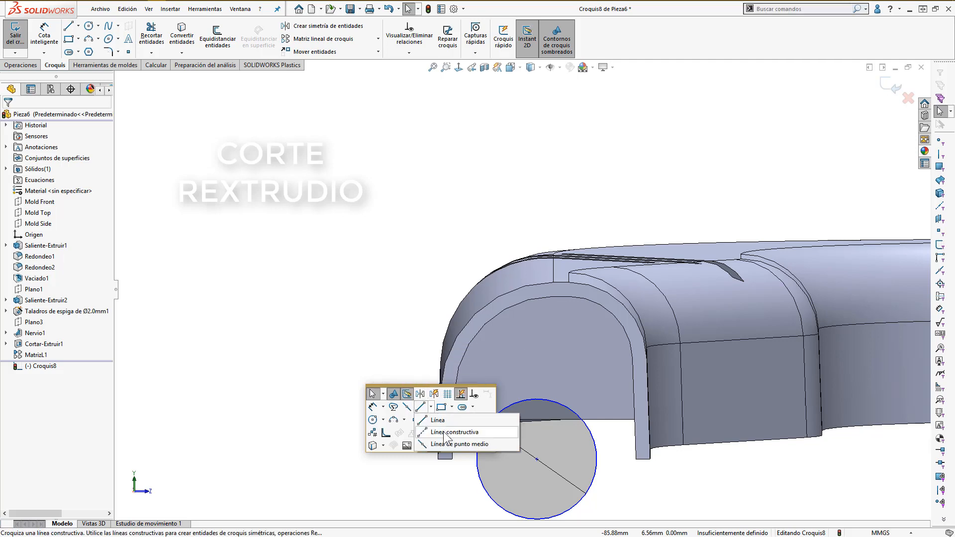
left_click(448, 432)
left_click(451, 459)
left_click(635, 459)
key("Escape")
Step: Set the distance from the circle's centre to the outer corner of the shell wall to 17 mm
key("d")
left_click(537, 459)
left_click(438, 458)
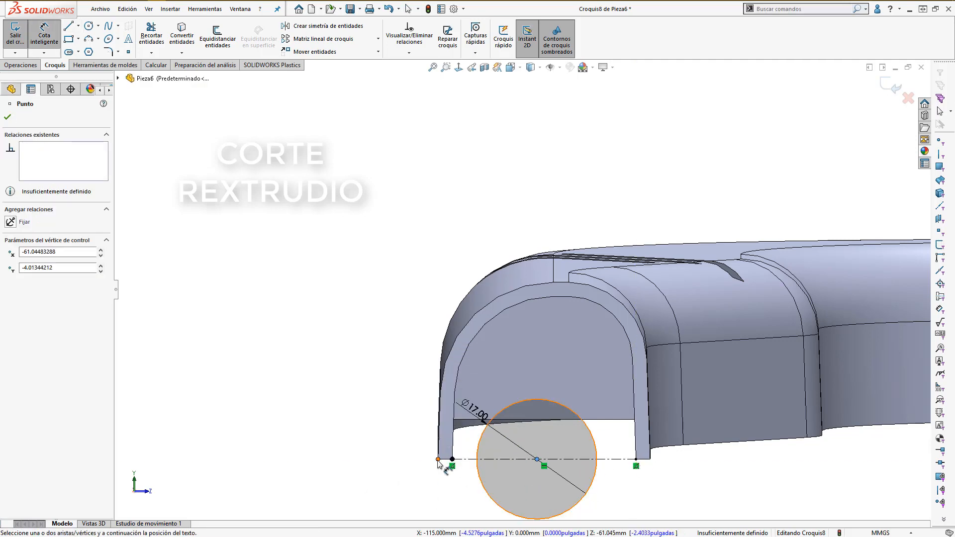
left_click(377, 235)
type("17")
key("Return")
key("Escape")
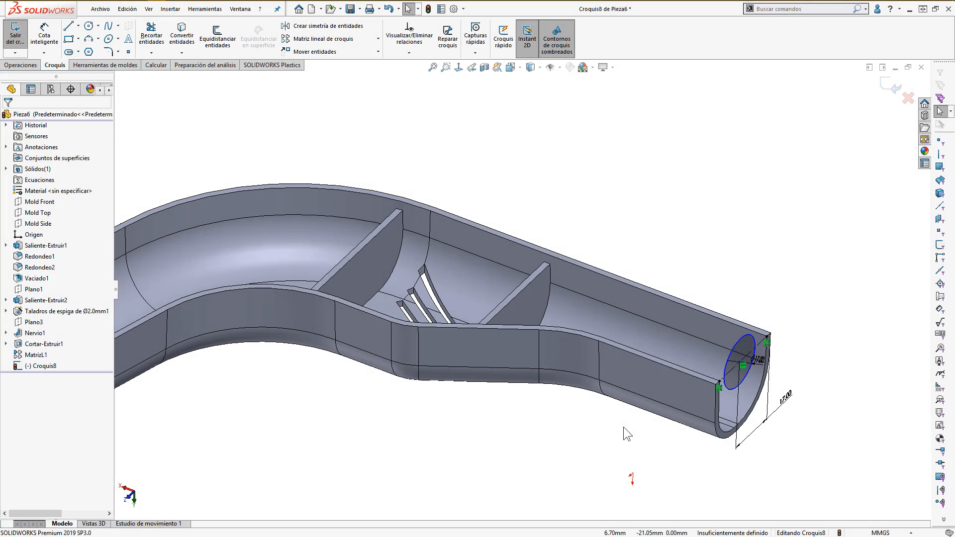
Step: Extrude-cut the circle 127.5 mm along the straight rim edge to notch both ribs
key("ctrl+b")
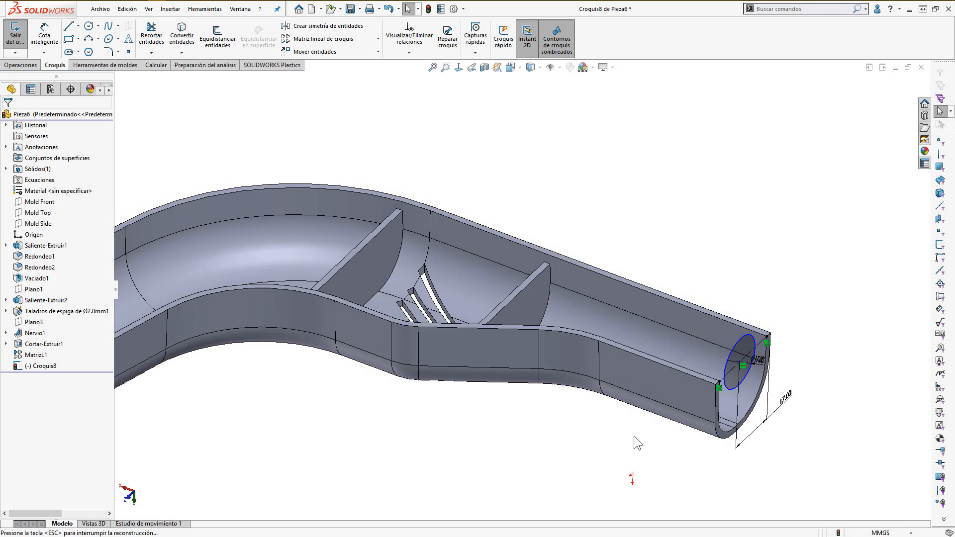
key("s")
left_click(692, 446)
left_click_drag(662, 325, 345, 230)
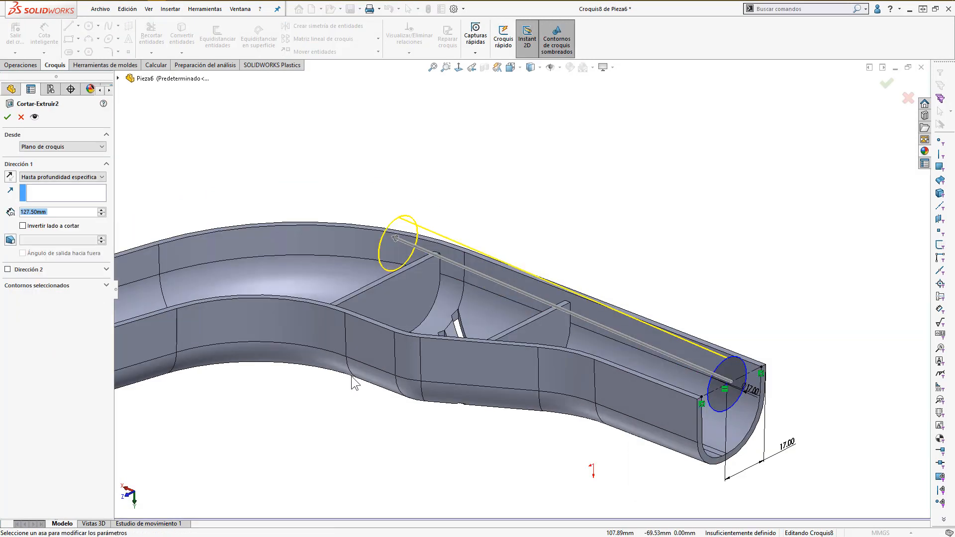
left_click(601, 307)
right_click(602, 308)
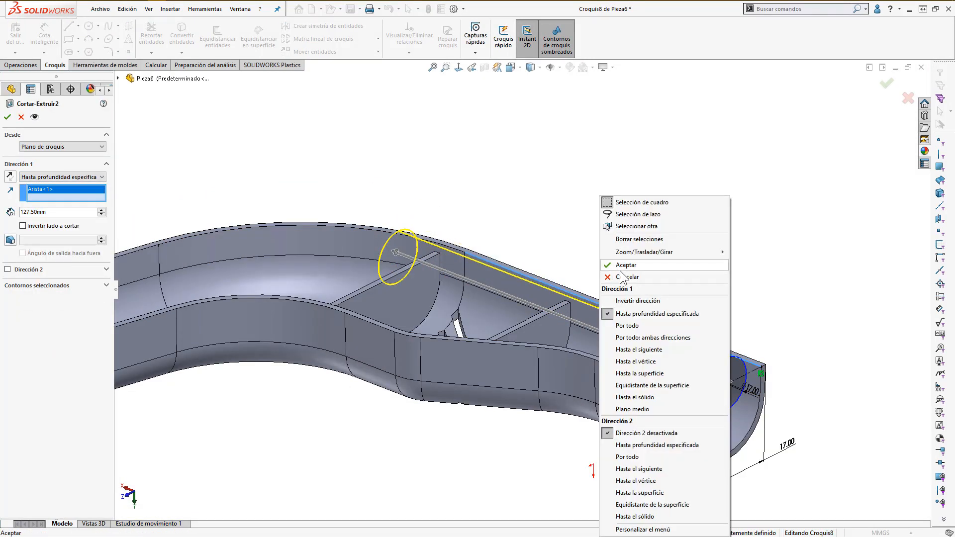
left_click(622, 269)
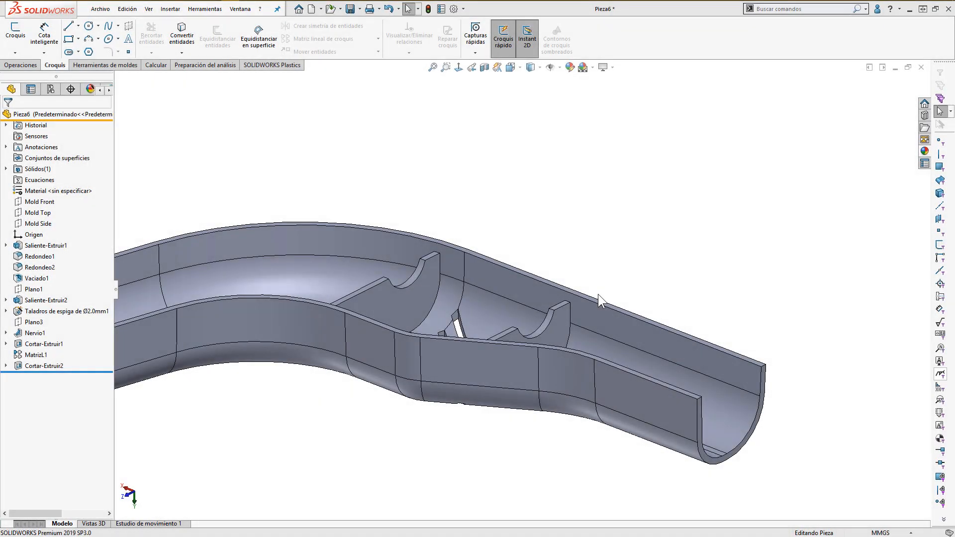
Step: Fillet the base edge of the screw boss where it meets the shell with a 1 mm radius
middle_click_drag(249, 363, 398, 352, "ctrl")
scroll(286, 345, "down", 5)
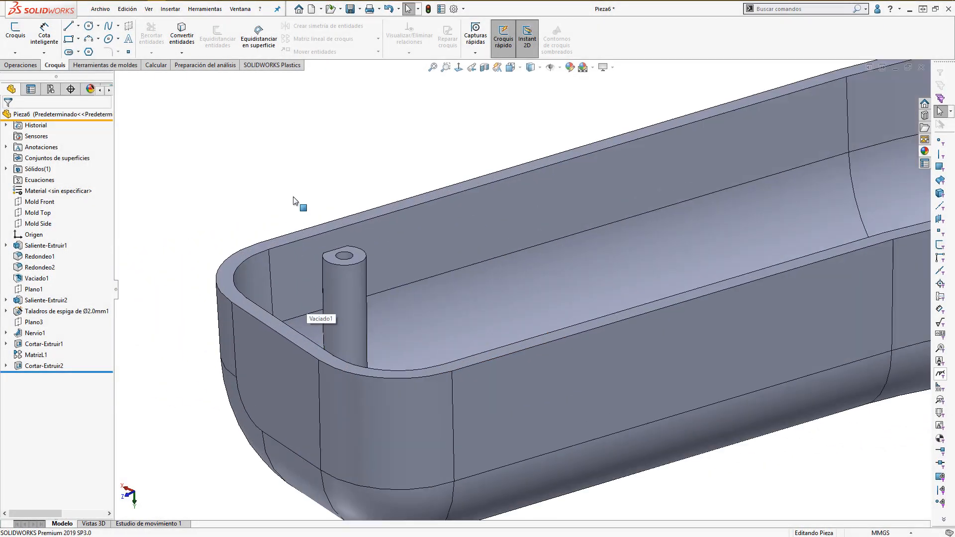
key("s")
left_click(435, 198)
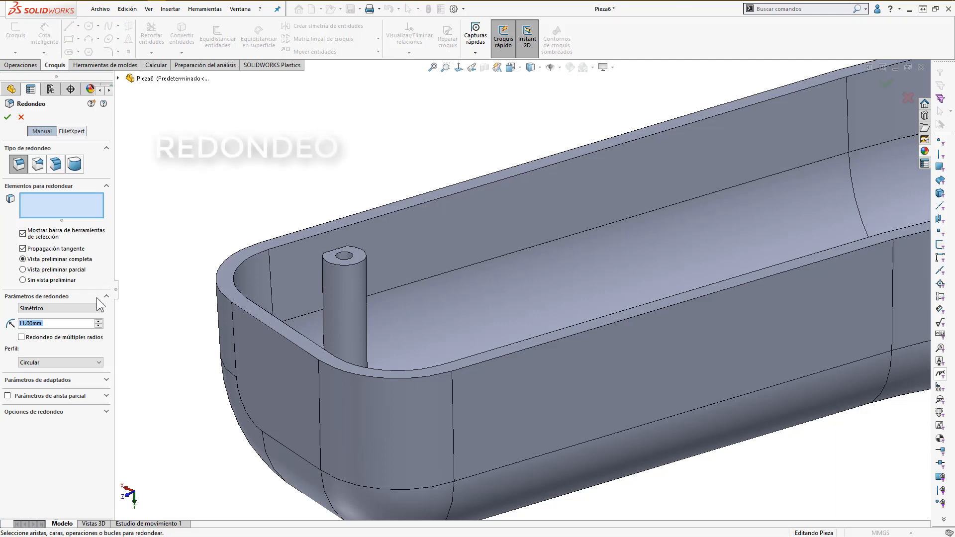
middle_click_drag(351, 305, 328, 354)
left_click(326, 349)
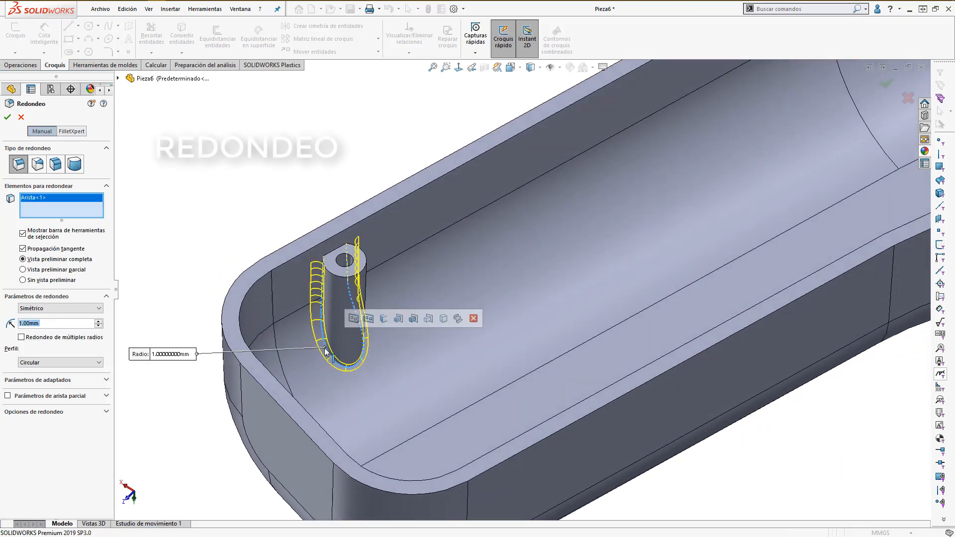
right_click(292, 190)
Step: Assign the plastic material PC Alta viscosidad to the part
scroll(589, 276, "up", 8)
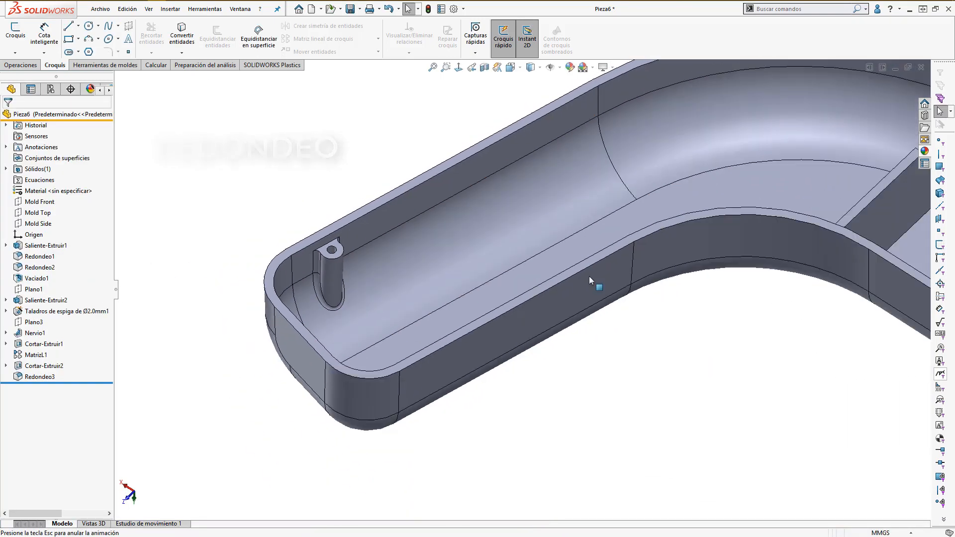
scroll(577, 279, "down", 3)
middle_click_drag(527, 324, 546, 305, "ctrl")
scroll(528, 299, "up", 1)
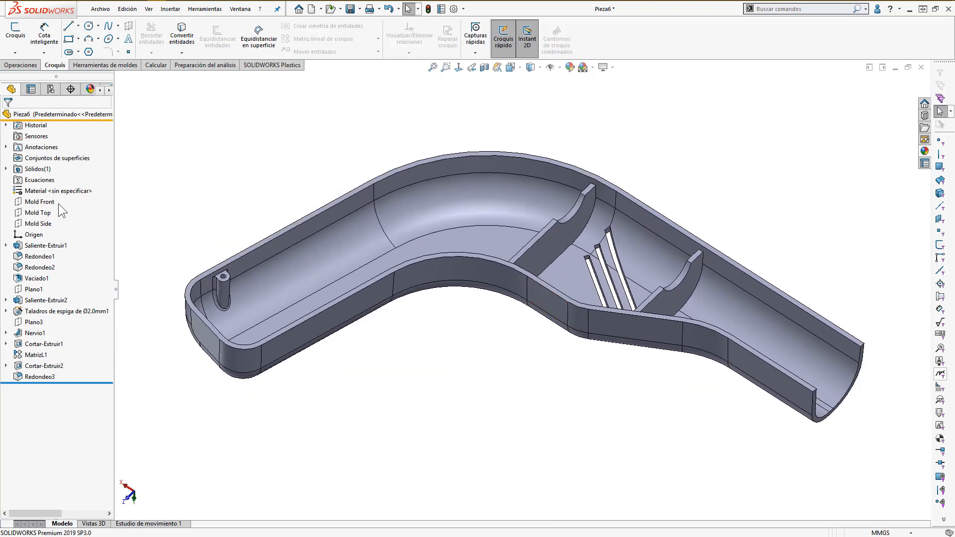
right_click(53, 191)
left_click(99, 198)
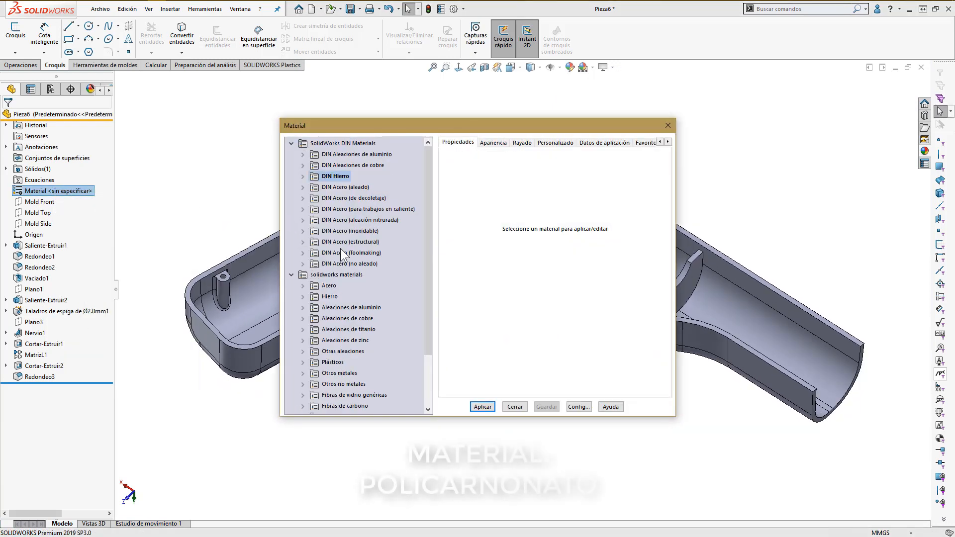
left_click(292, 144)
left_click(301, 242)
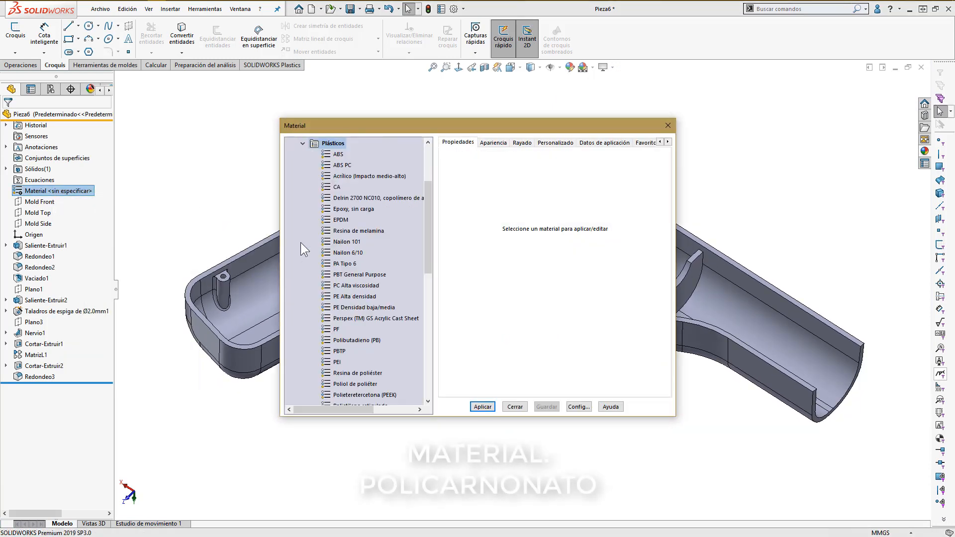
left_click(356, 285)
left_click(483, 406)
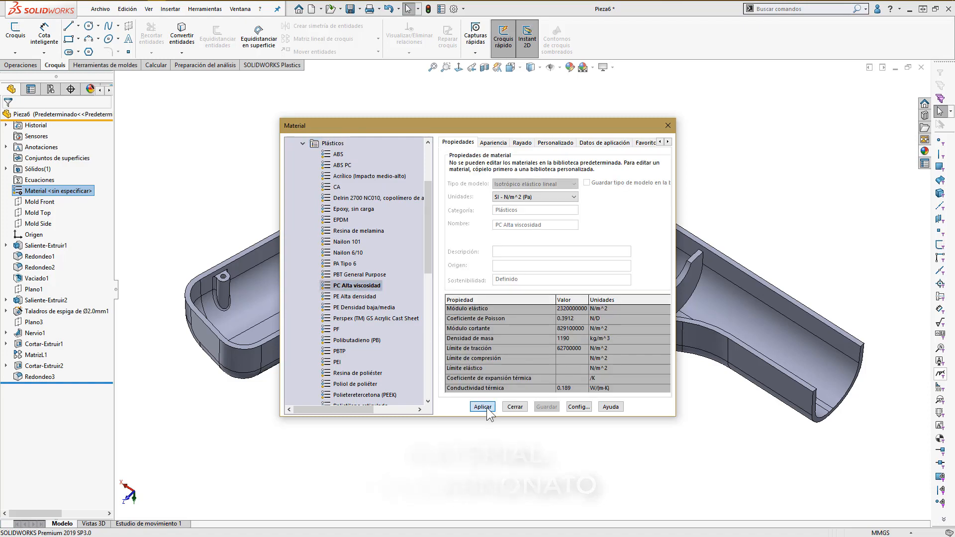
left_click(514, 407)
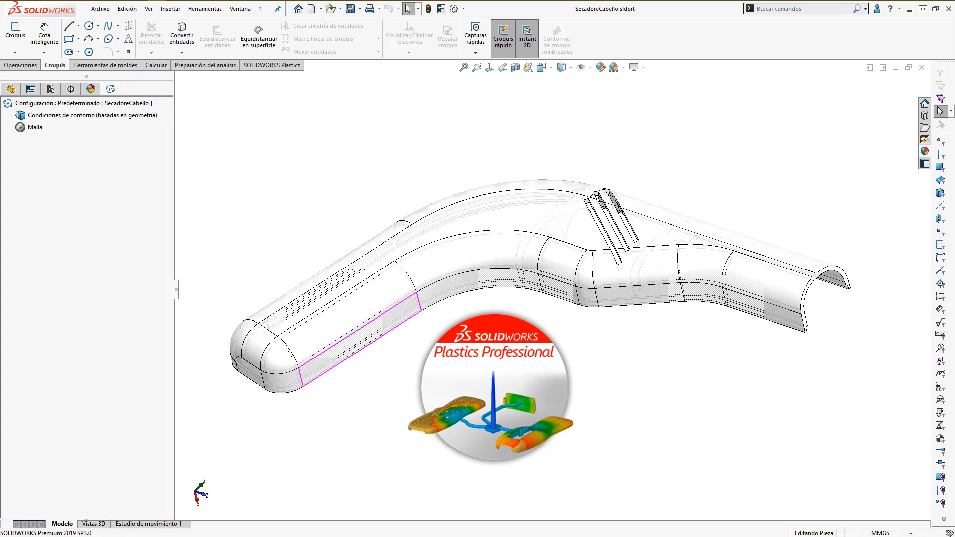
Step: Start a manual shell mesh of the hair dryer part, keeping domain 1 as an active cavity, and proceed to surface meshing
mouse_move(547, 455)
middle_mouse_down()
mouse_move(640, 373)
mouse_move(582, 418)
mouse_move(582, 448)
middle_mouse_up()
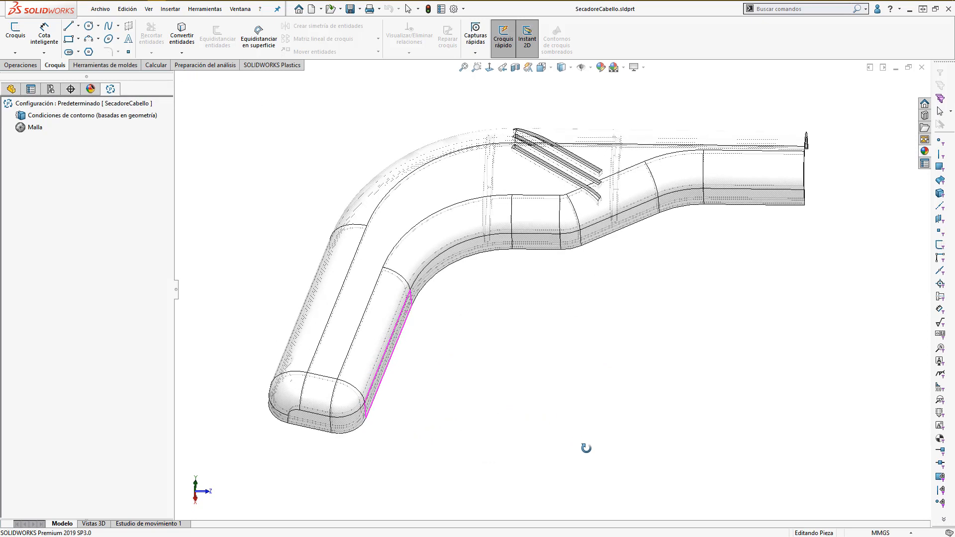
middle_click_drag(614, 394, 611, 414, "ctrl")
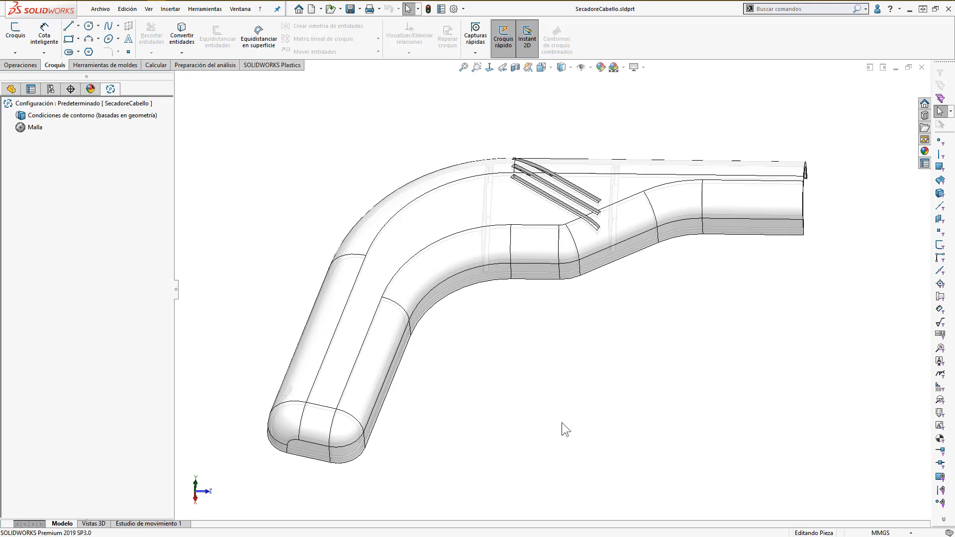
right_click(34, 130)
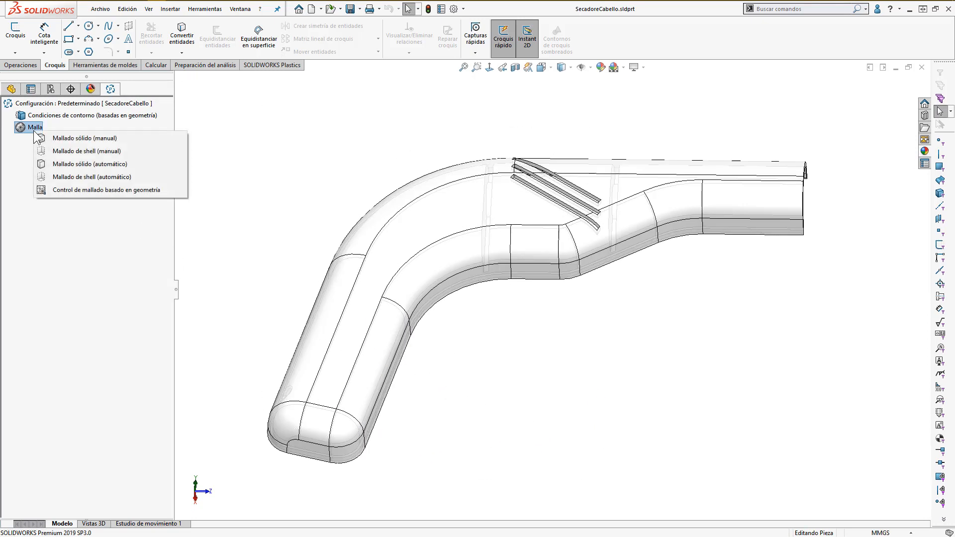
left_click(136, 153)
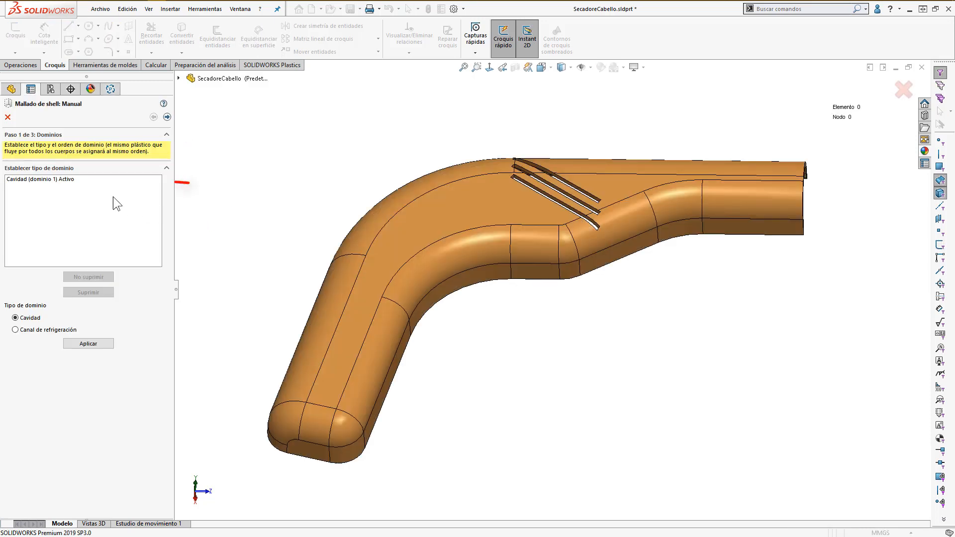
left_click(59, 180)
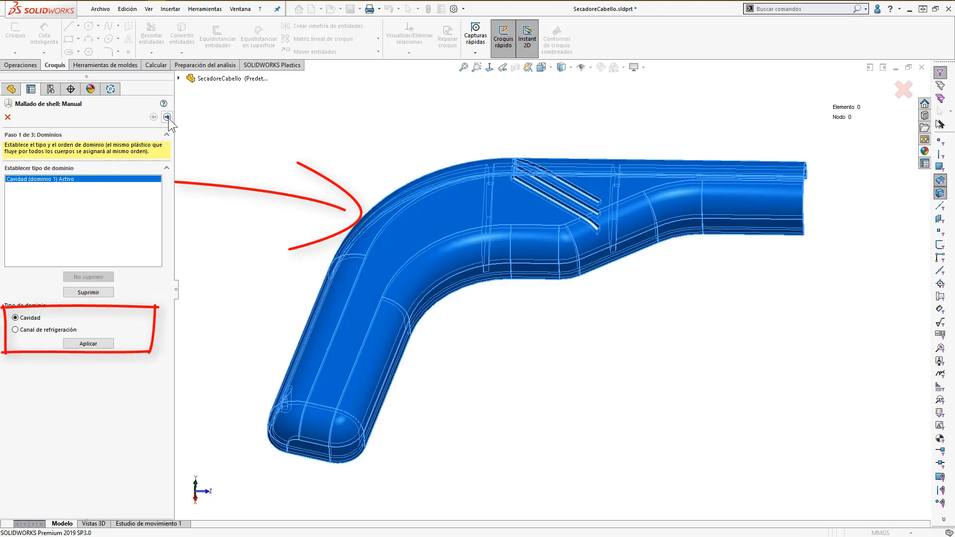
left_click(167, 117)
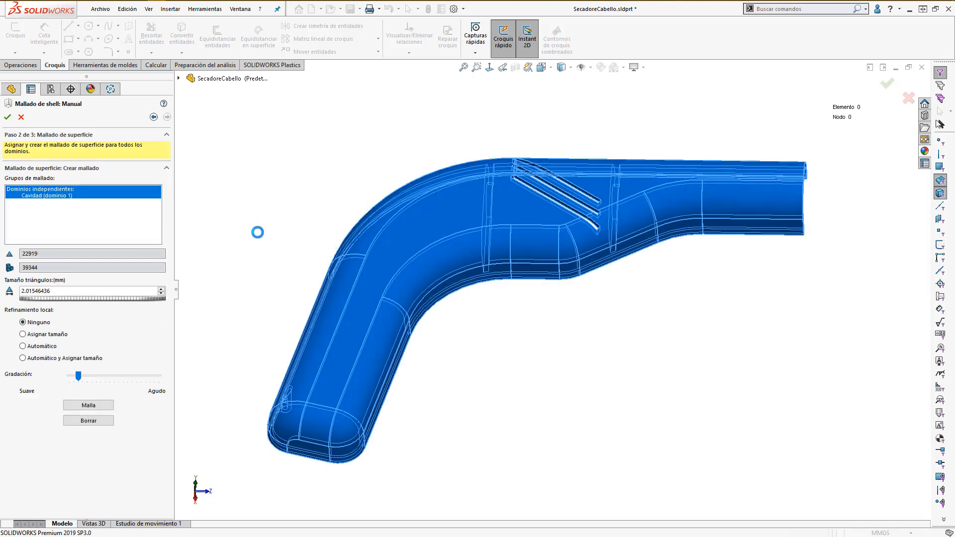
Step: Set the cavity's triangle size to 2 mm and choose Automático y Asignar tamaño as its local refinement
left_click(258, 236)
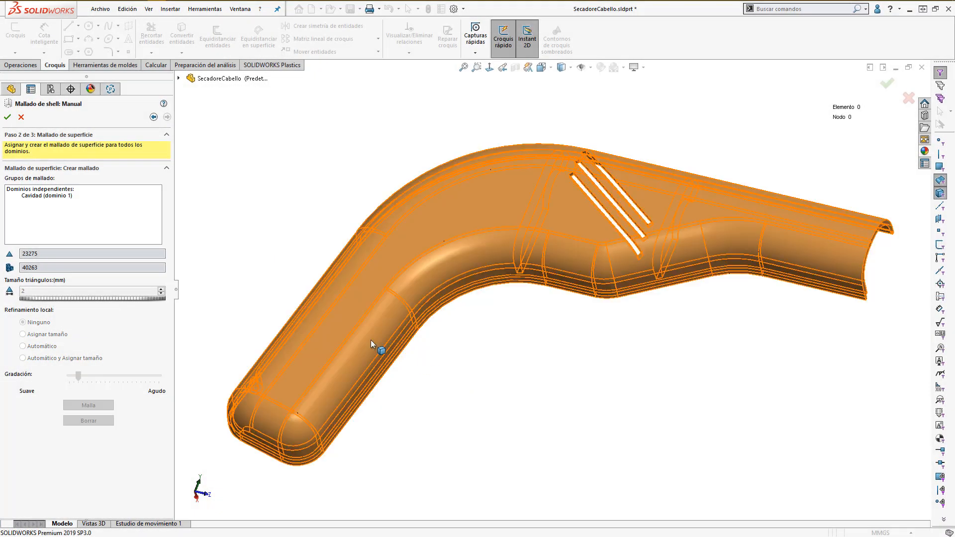
left_click(37, 195)
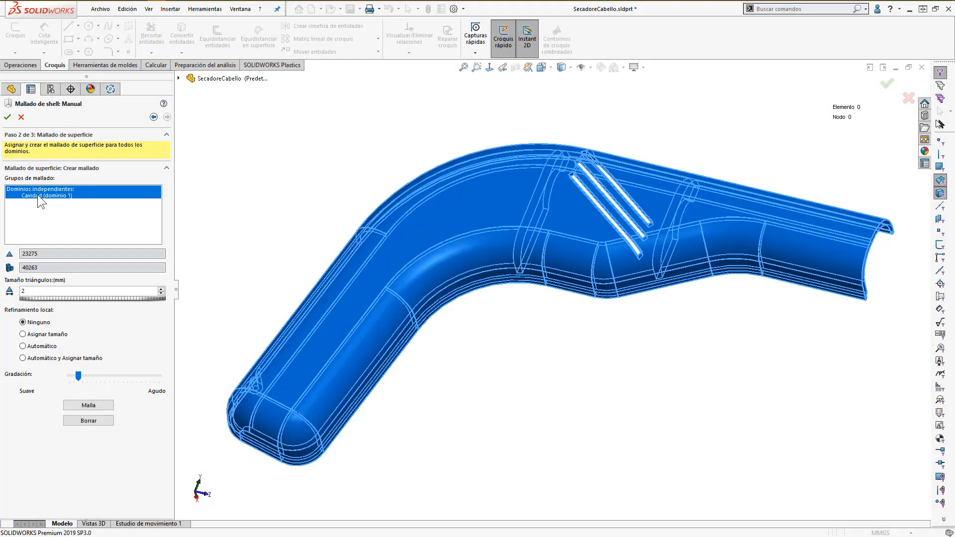
left_click(34, 359)
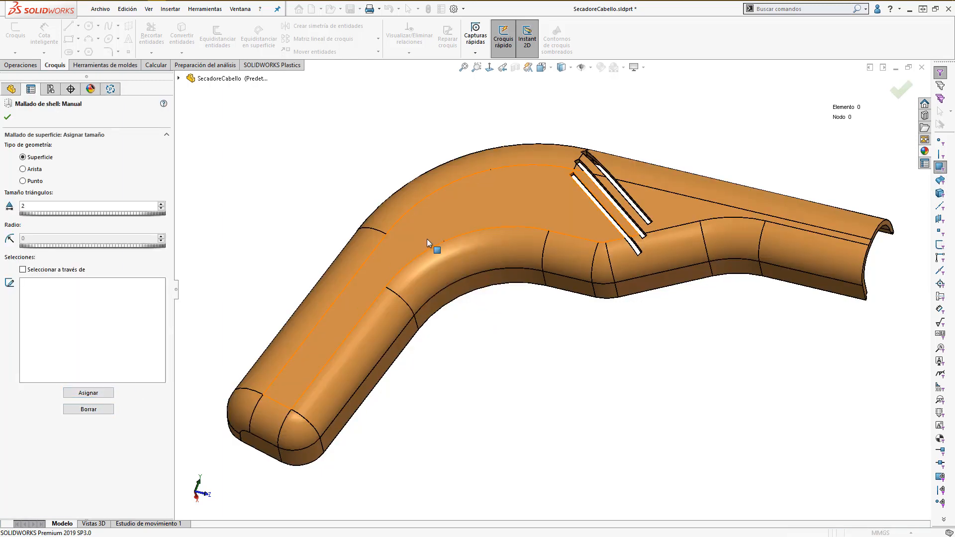
Step: Select the screw boss's cylindrical wall and its surrounding fillet faces for local mesh sizing
middle_click_drag(428, 241, 646, 164)
scroll(667, 331, "down", 8)
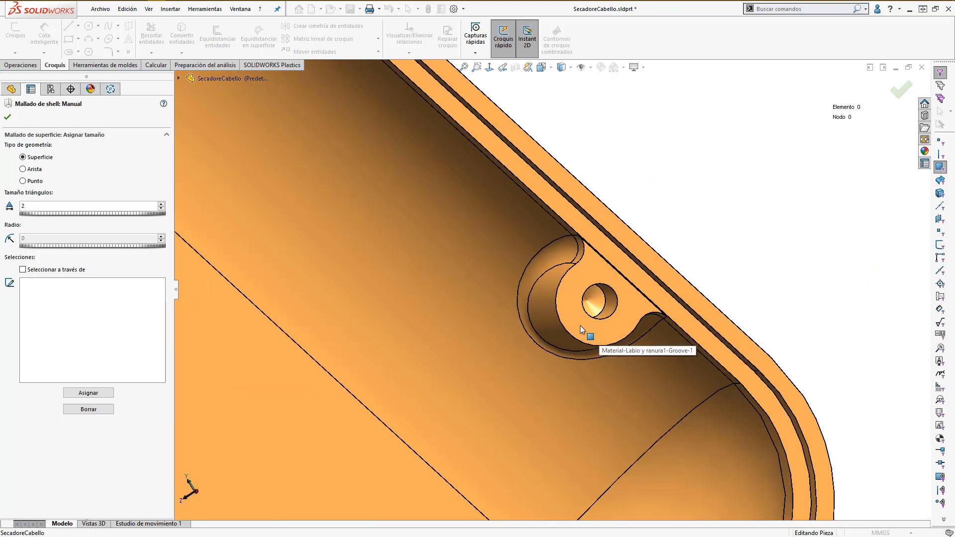
middle_click_drag(586, 330, 565, 227)
left_click_drag(564, 227, 568, 222)
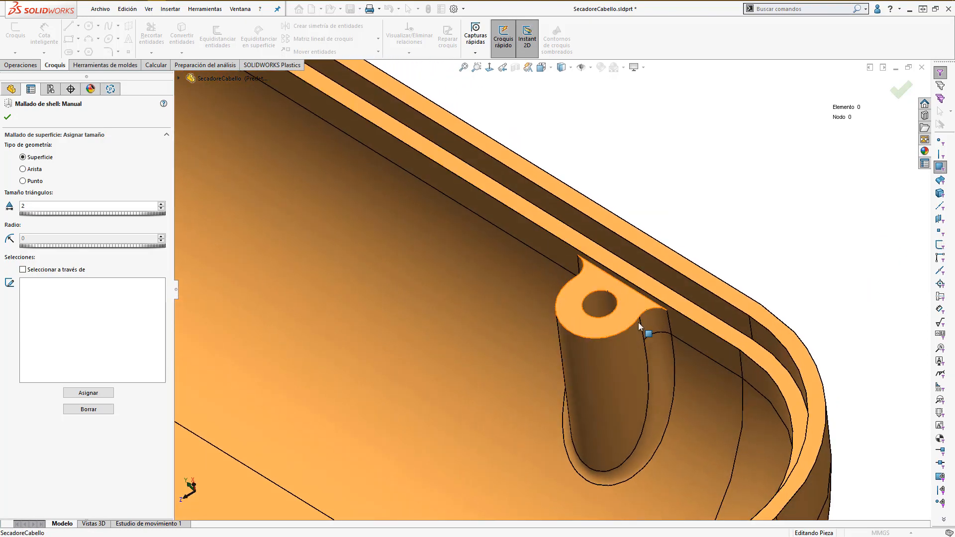
middle_click_drag(642, 326, 606, 309)
scroll(606, 309, "down", 2)
left_click(611, 285)
left_click(663, 240)
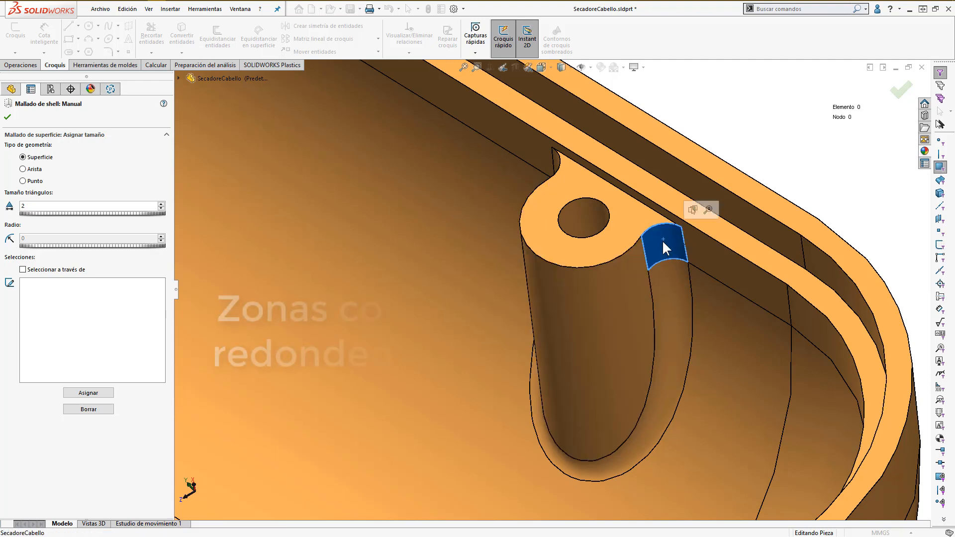
left_click(676, 290)
left_click(622, 289, "ctrl")
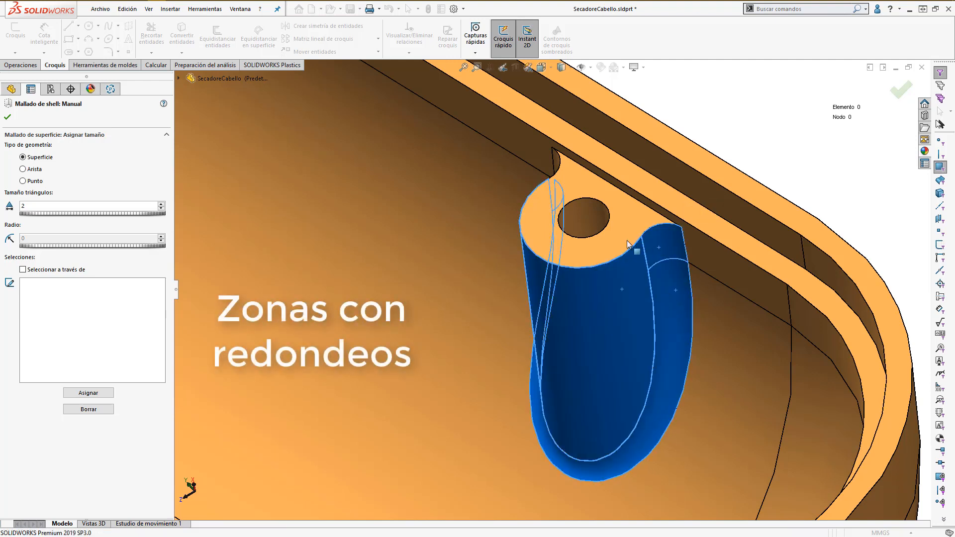
Step: Add the rounded outer faces along the shell's inner-bend side, from the closed end to the open end, to the mesh sizing selection
middle_click_drag(572, 260, 515, 280)
scroll(511, 313, "up", 5)
scroll(460, 311, "up", 2)
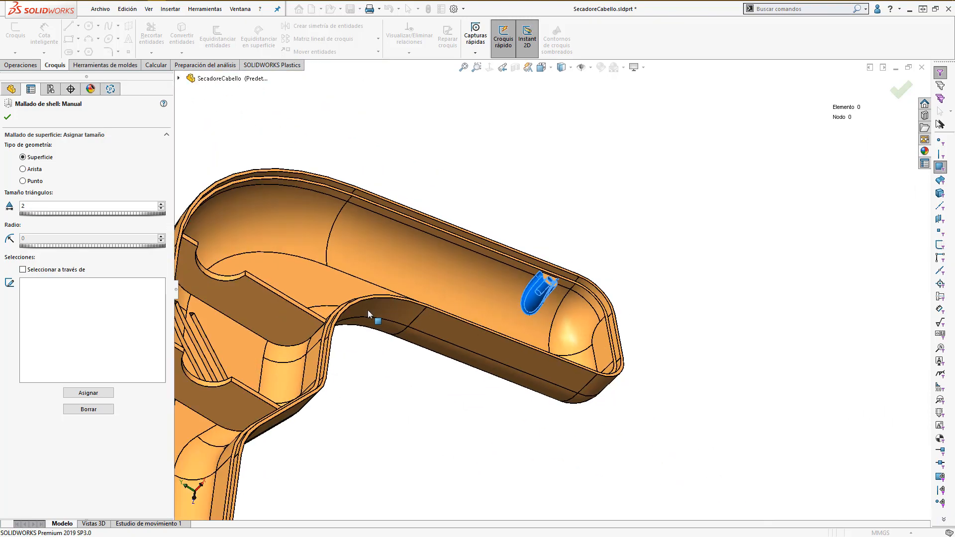
middle_click_drag(368, 310, 560, 242, "ctrl")
middle_click_drag(572, 342, 739, 195)
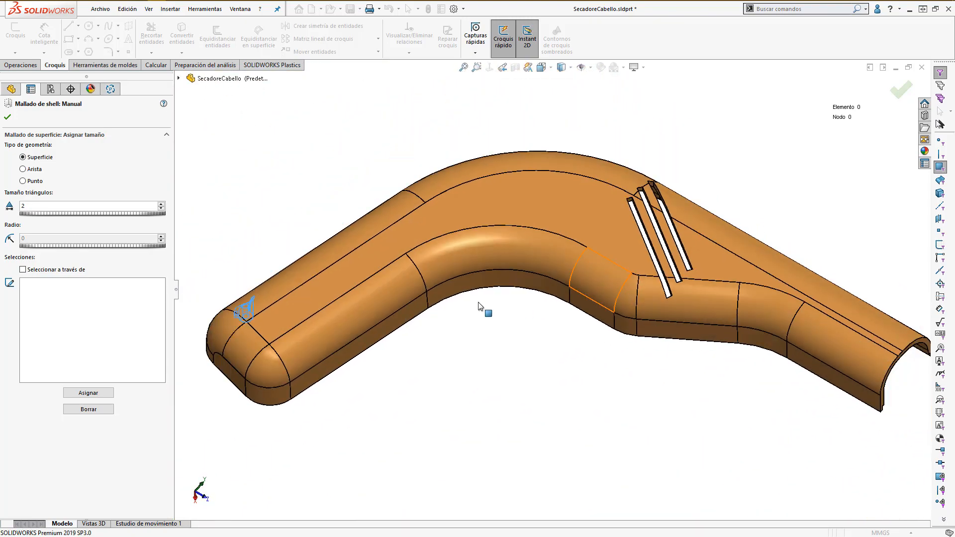
left_click(388, 290)
left_click(458, 260)
left_click(610, 291)
left_click(633, 299)
left_click(660, 301)
left_click(768, 313)
left_click(811, 329)
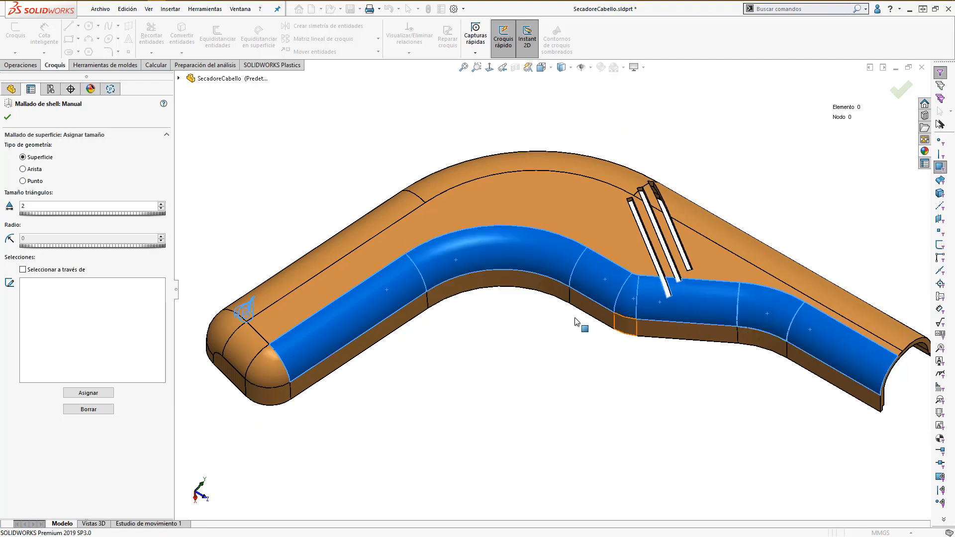
Step: Add the closed end's rounded face and the rounded outer faces along the shell's opposite long side to the selection
left_click(276, 365)
left_click(281, 287)
left_click(445, 187)
left_click(713, 221)
Step: Assign a 2 mm triangle size to the selected faces and generate the cavity's surface mesh
scroll(649, 198, "up", 3)
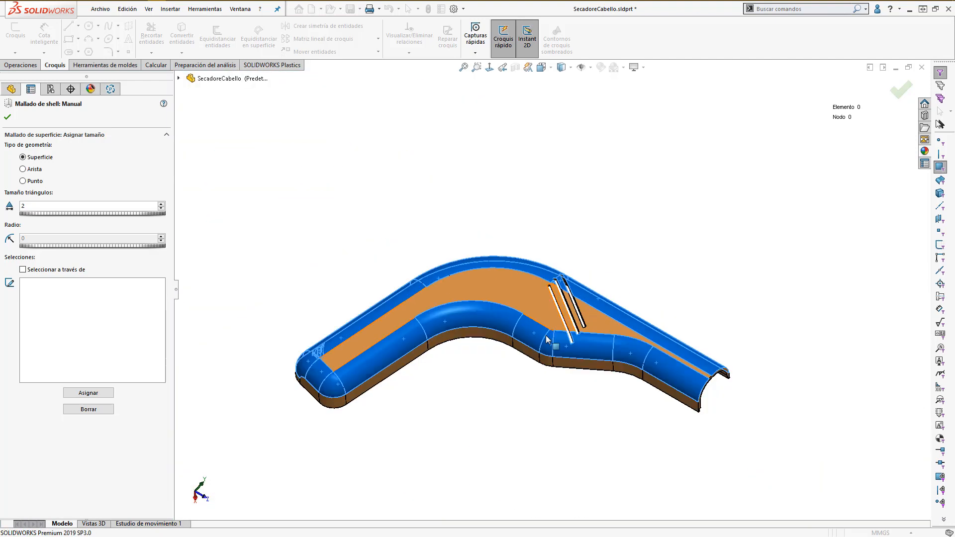
left_click(88, 393)
left_click(8, 118)
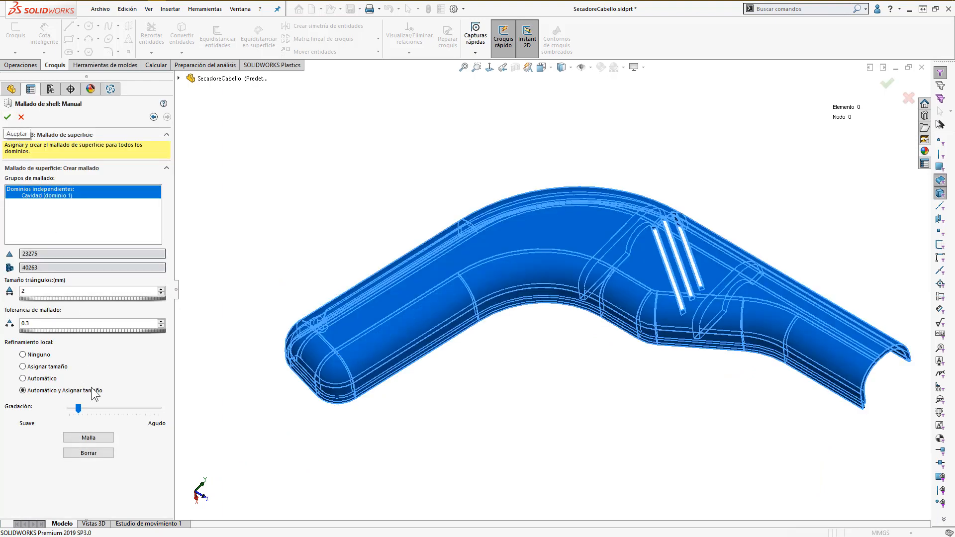
left_click(88, 438)
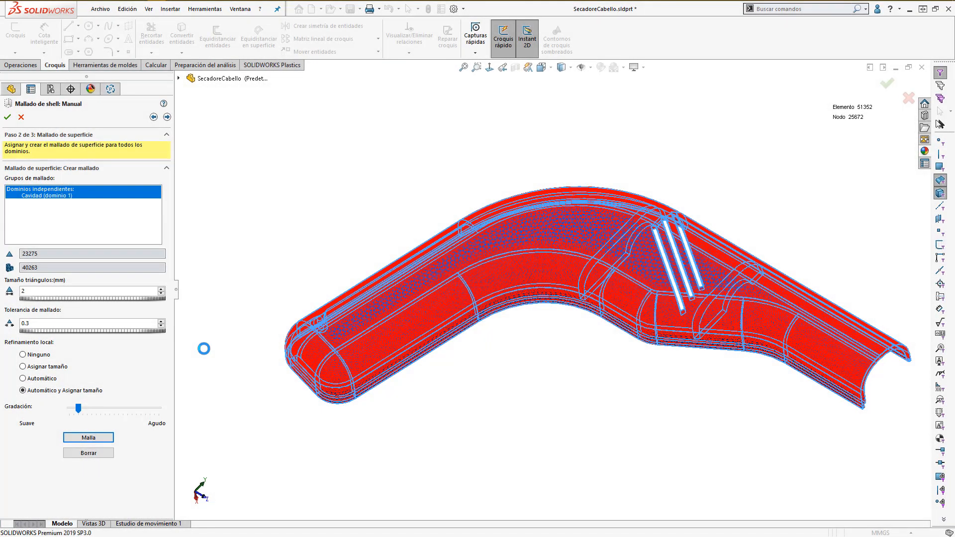
left_click(204, 349)
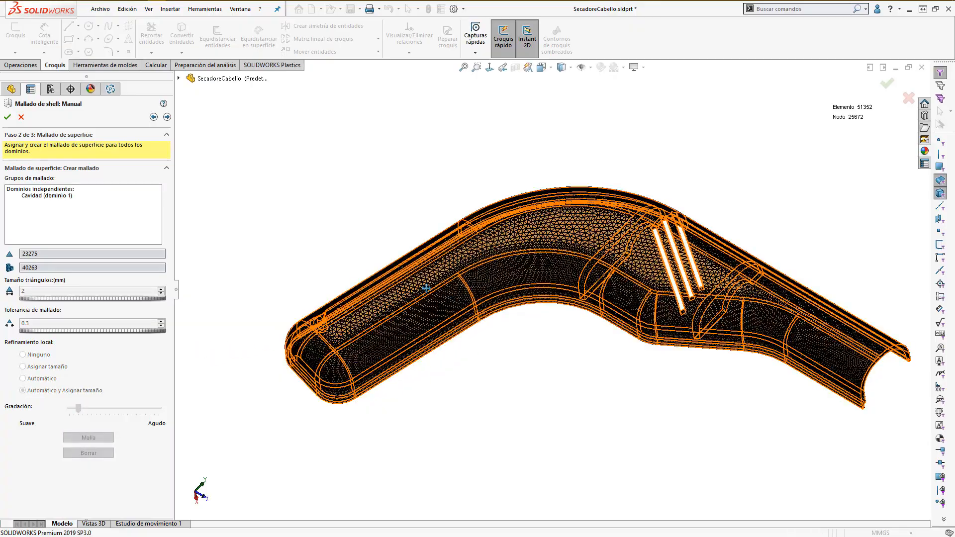
Step: Examine the surface mesh around the screw boss, its fillets and the rest of the shell, inside and outside
key("f")
middle_click_drag(454, 266, 673, 299)
scroll(680, 285, "down", 5)
scroll(652, 273, "down", 8)
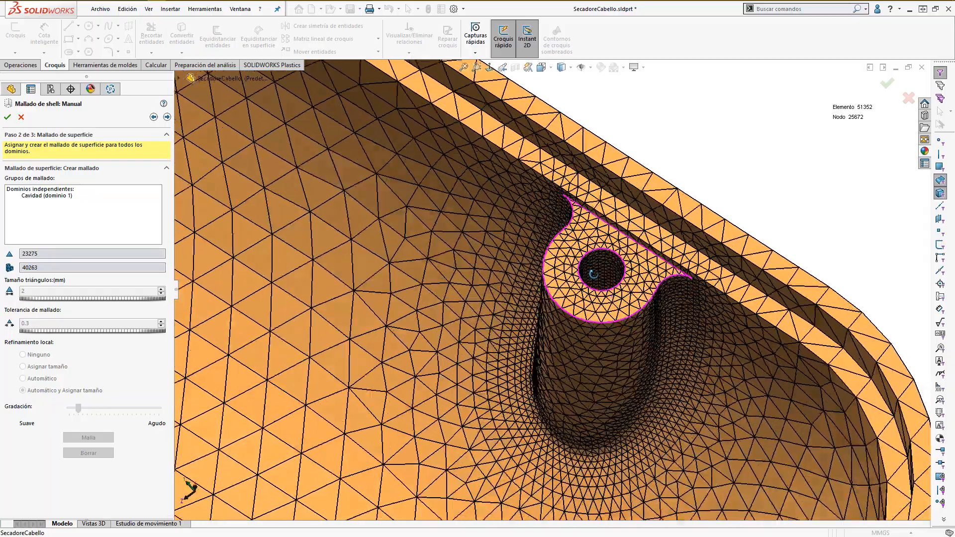
middle_click_drag(593, 274, 600, 229)
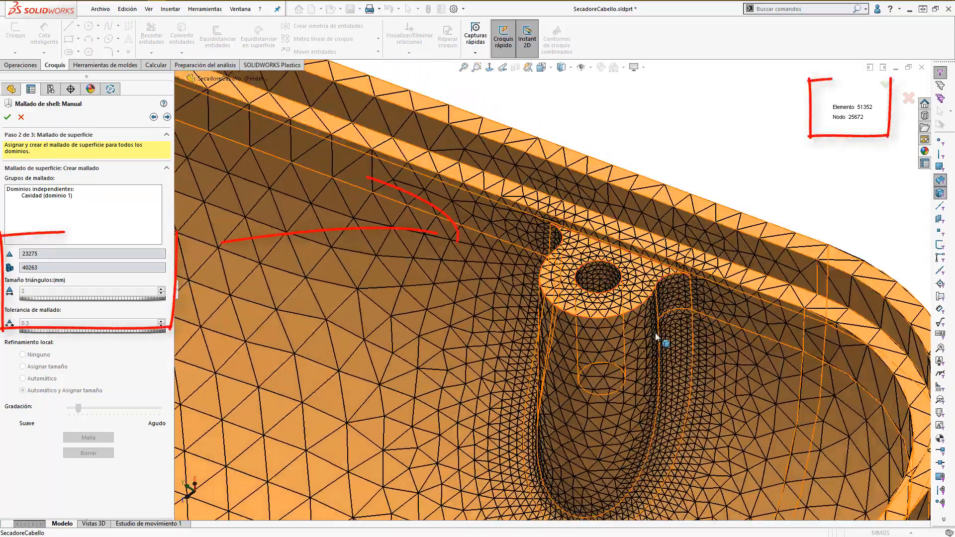
mouse_move(661, 337)
middle_mouse_down()
mouse_move(601, 254)
mouse_move(571, 183)
mouse_move(547, 167)
middle_mouse_up()
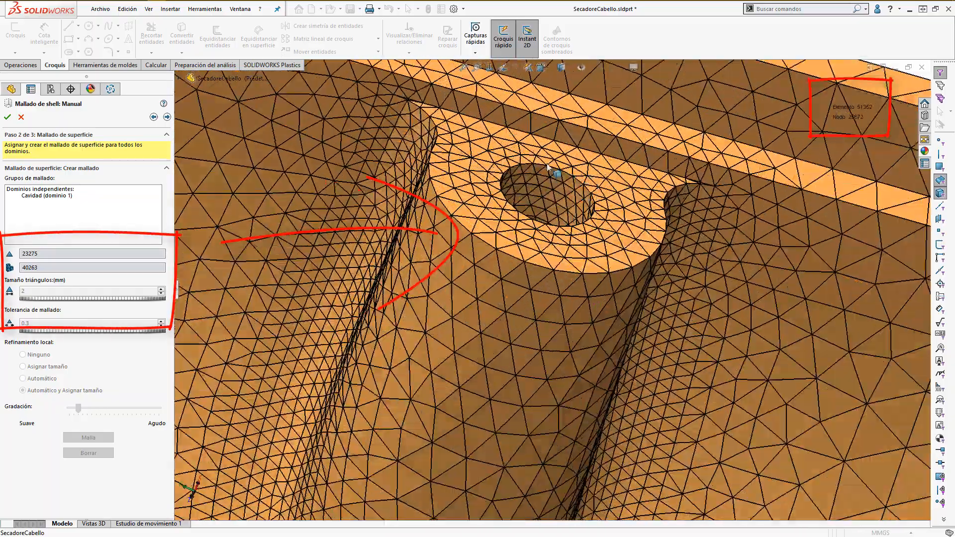
scroll(542, 310, "up", 10)
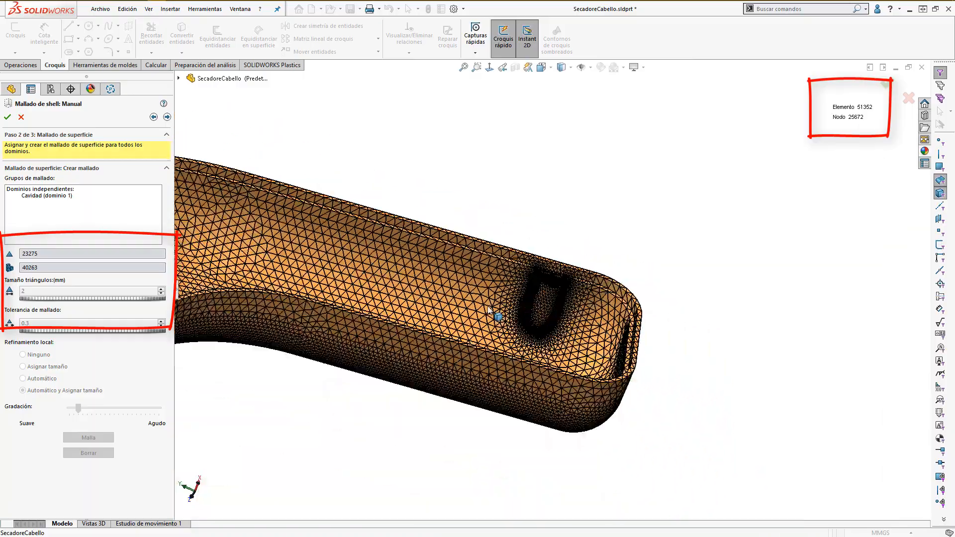
mouse_move(373, 303)
middle_mouse_down()
mouse_move(464, 259)
mouse_move(473, 214)
mouse_move(441, 334)
middle_mouse_up()
scroll(454, 292, "down", 10)
scroll(463, 322, "up", 8)
scroll(390, 270, "down", 8)
scroll(597, 343, "up", 10)
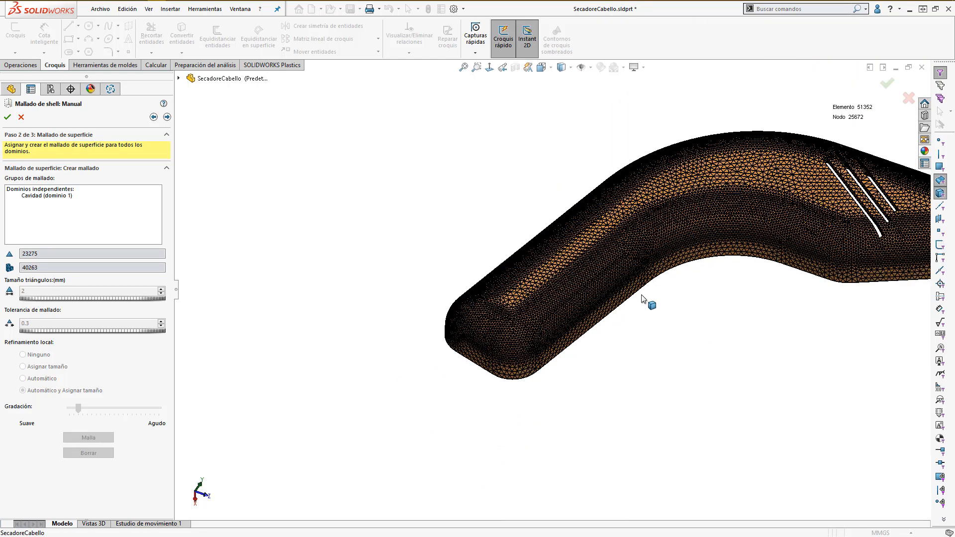
middle_click_drag(650, 303, 497, 289)
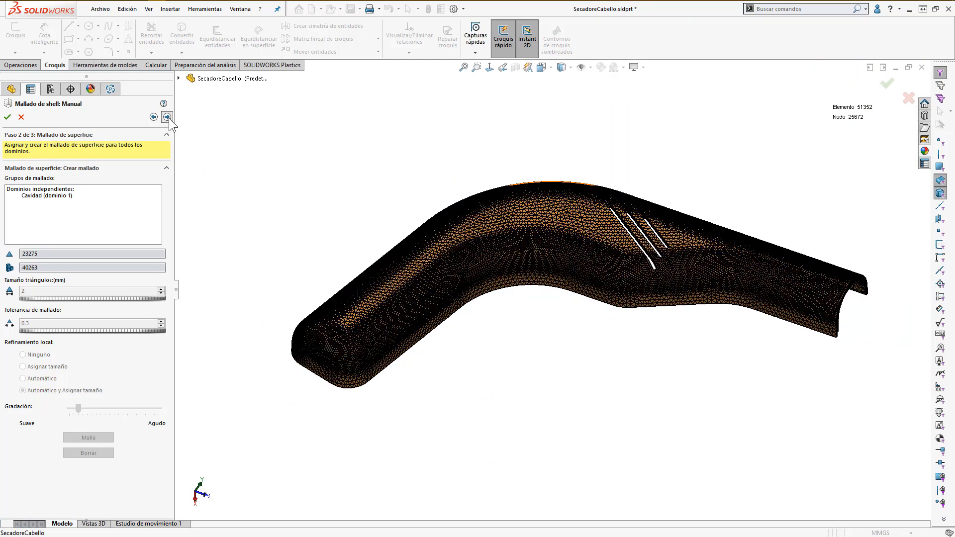
Step: Proceed to mesh editing, check the mesh quality summary and review the available mesh analysis and repair tools
left_click(167, 118)
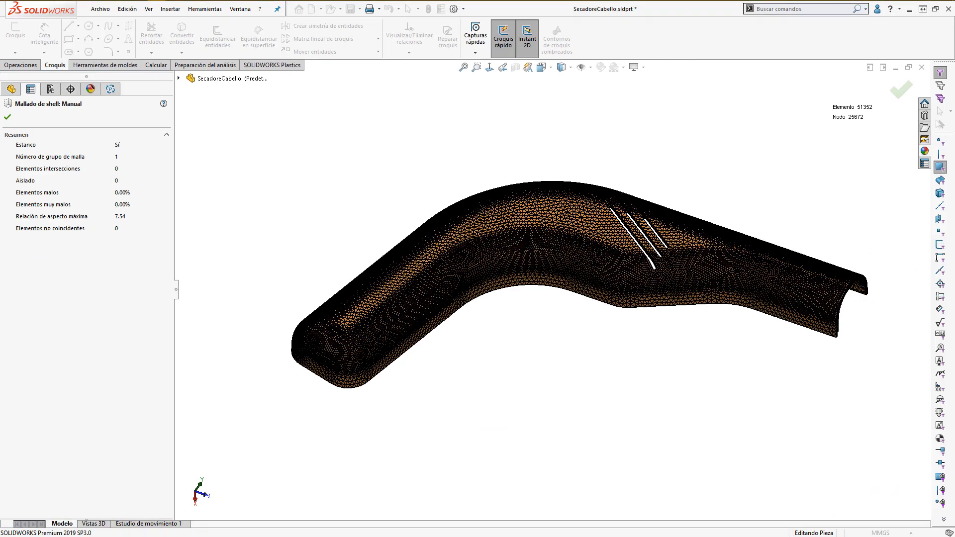
left_click(7, 118)
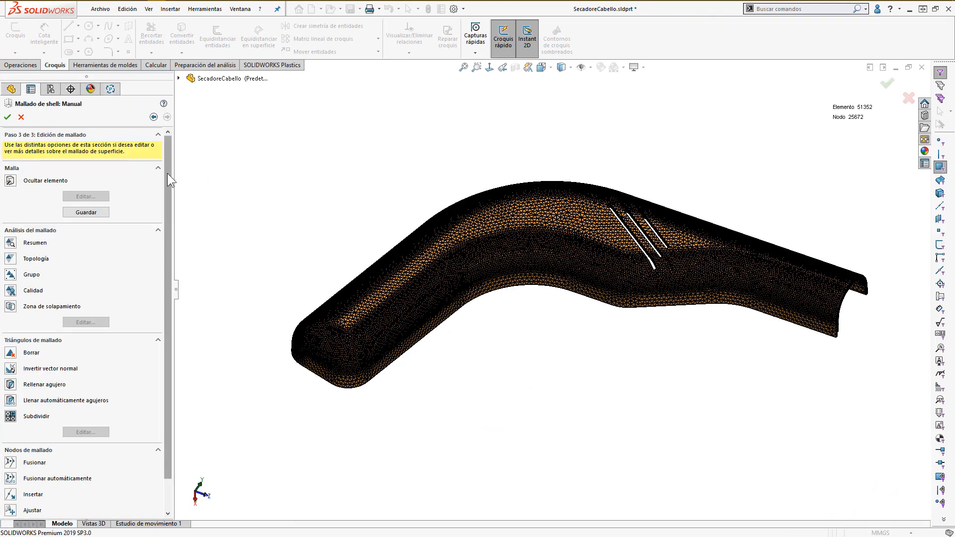
scroll(168, 173, "down", 2)
scroll(172, 174, "up", 2)
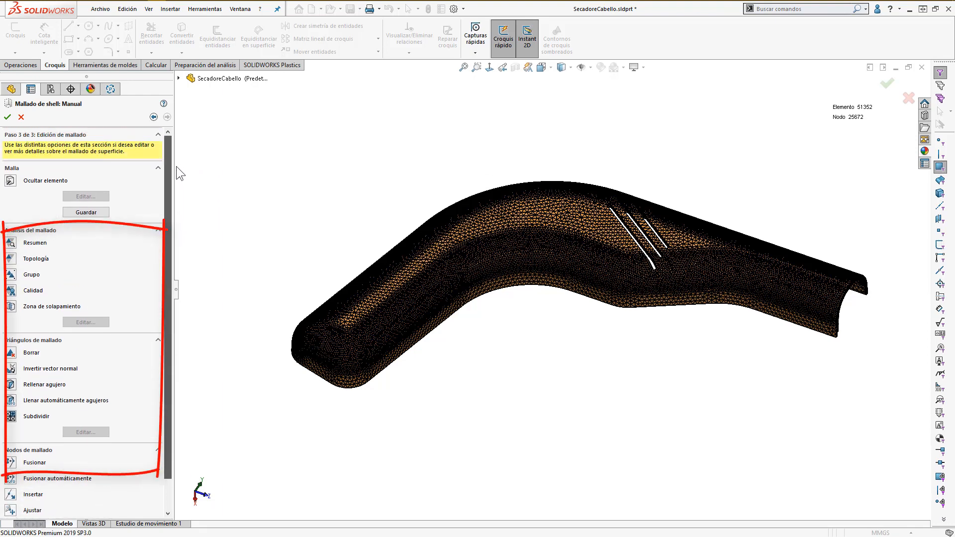
Step: Accept the shell mesh and open the default plastics database for the cavity's polymer
left_click(7, 117)
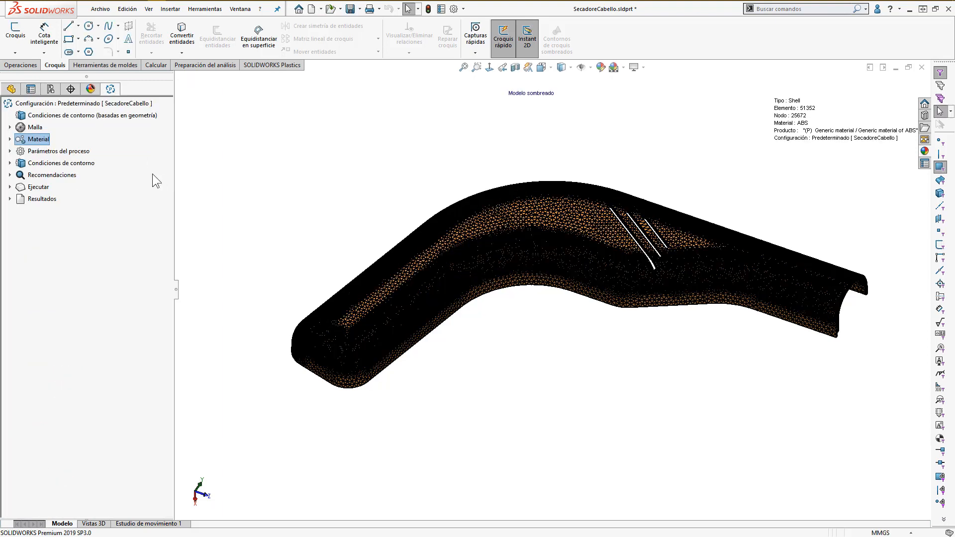
left_click(10, 140)
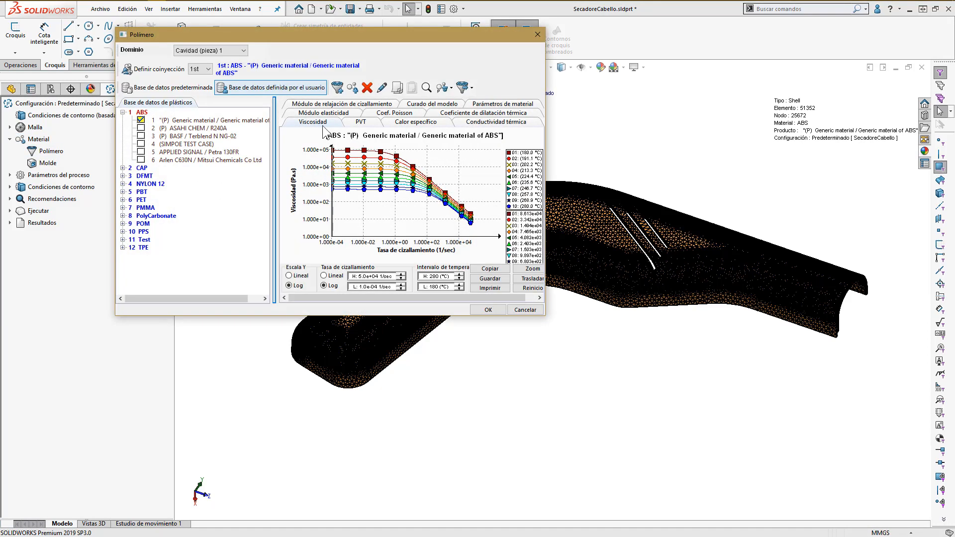
left_click_drag(304, 32, 490, 139)
left_click(345, 192)
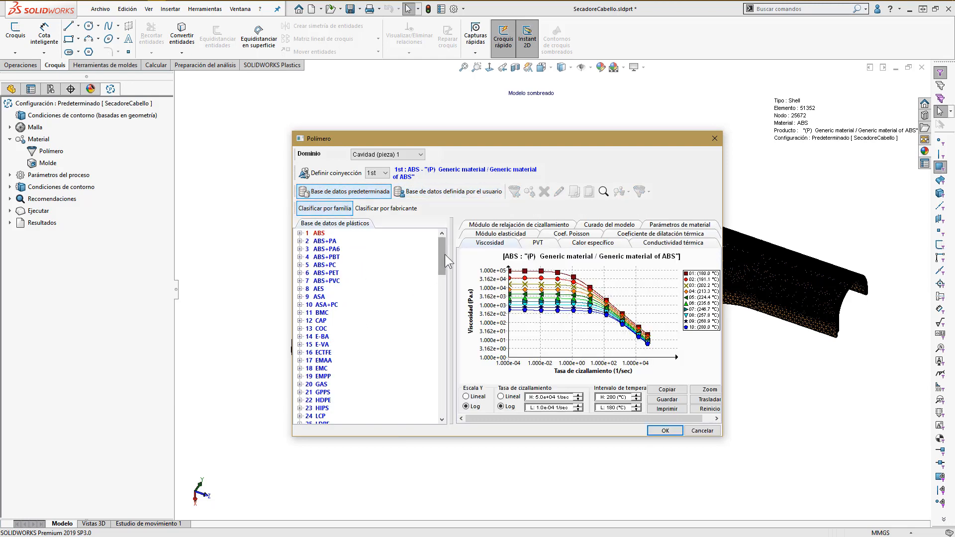
Step: Assign the generic material from the PC family as the cavity's polymer
left_click_drag(444, 255, 434, 336)
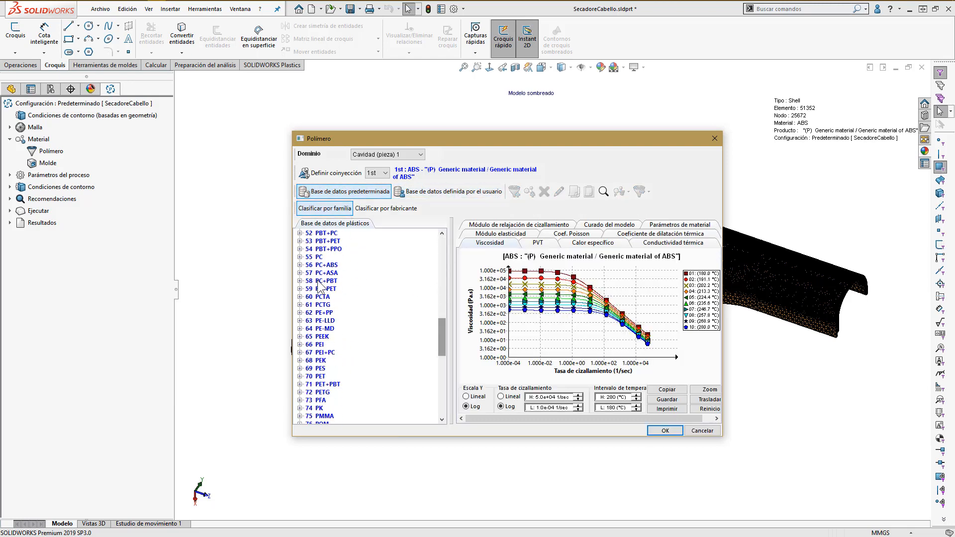
left_click(314, 257)
left_click(299, 257)
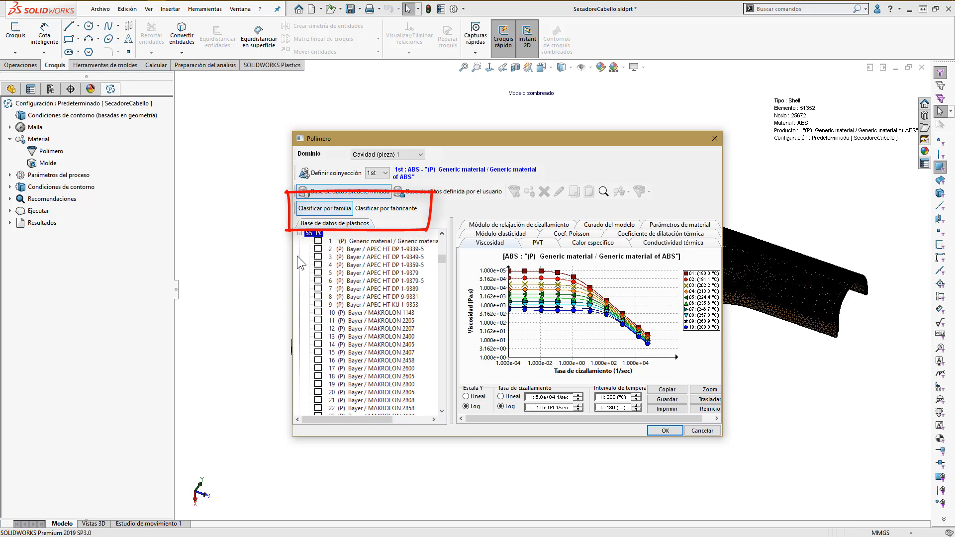
left_click(354, 243)
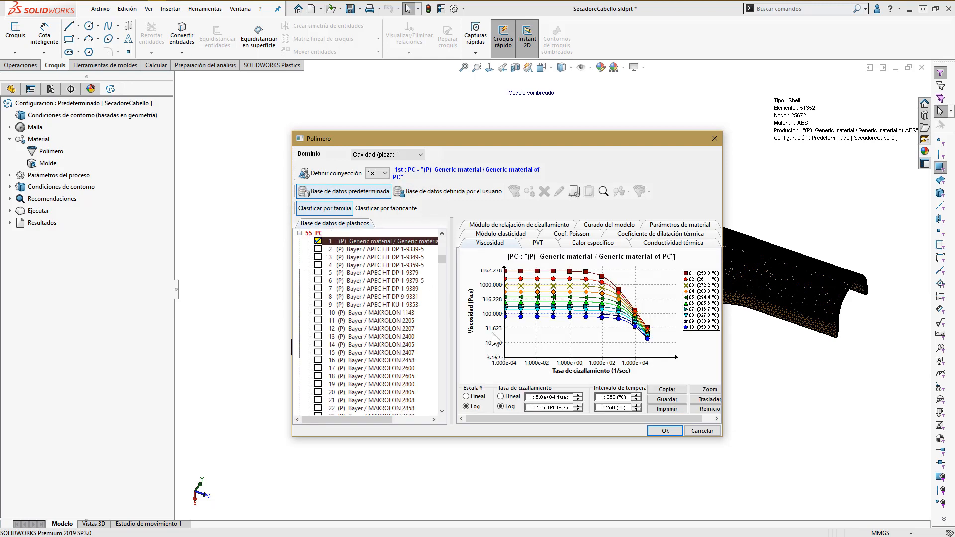
left_click(665, 431)
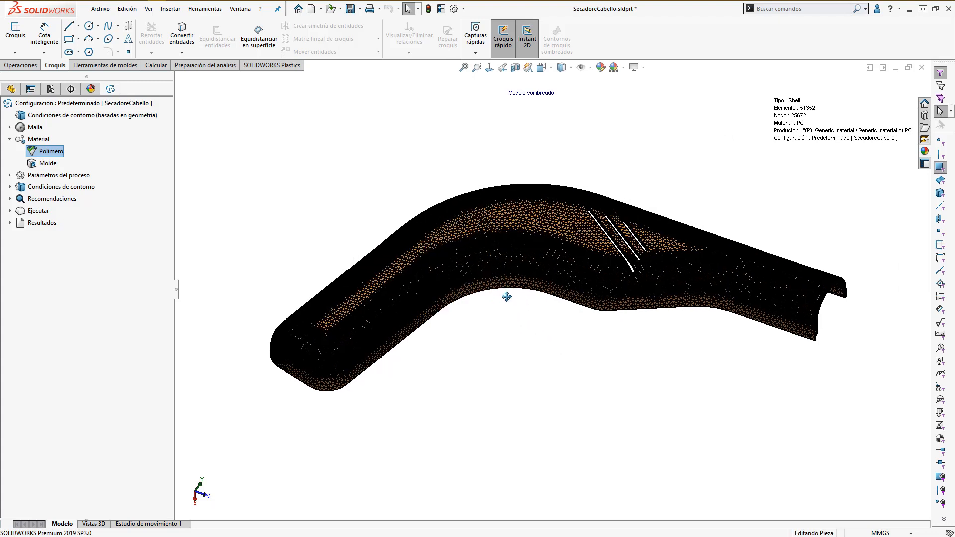
Step: Set the fill settings' maximum injection pressure to 300 MPa, keeping the clamp force limit at 100 tonnes
left_click(78, 176)
left_click(73, 189)
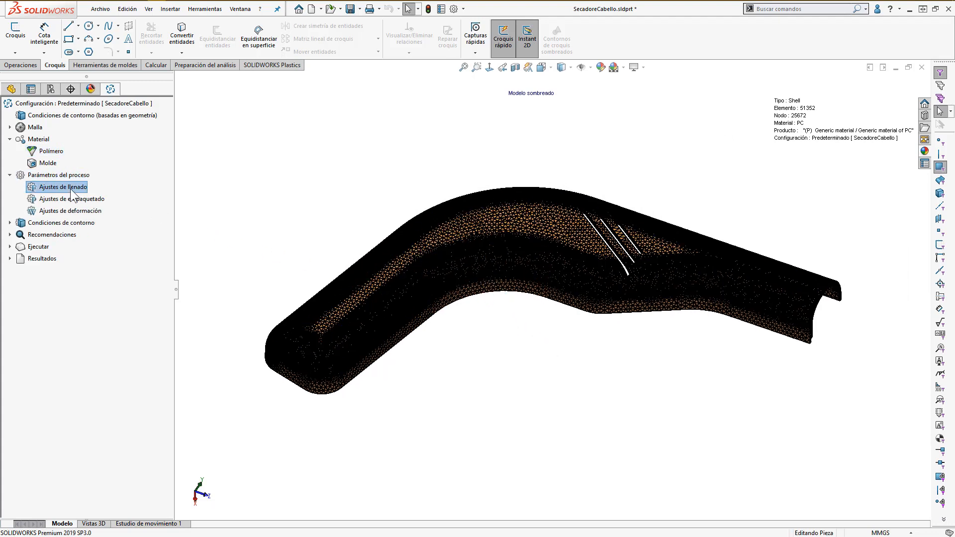
double_click(84, 191)
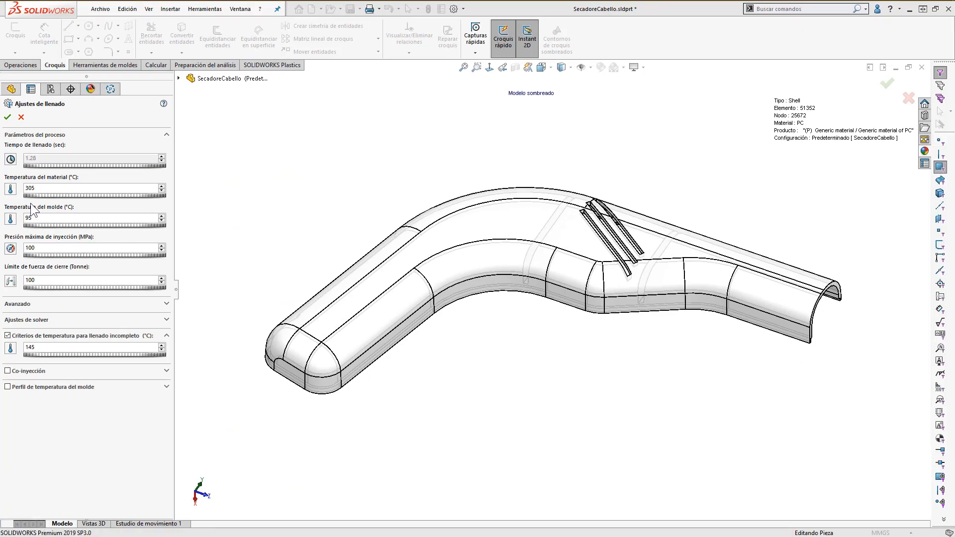
left_click(42, 249)
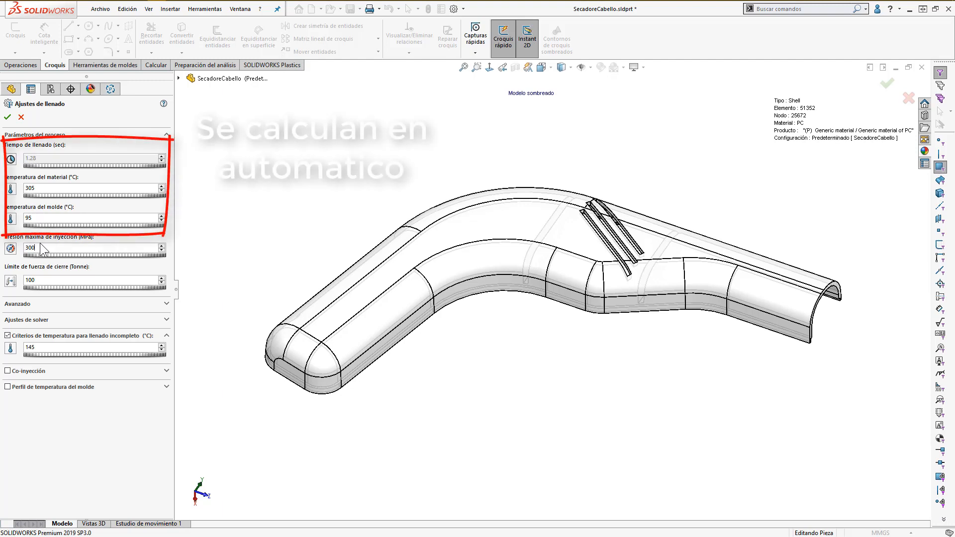
left_click(46, 279)
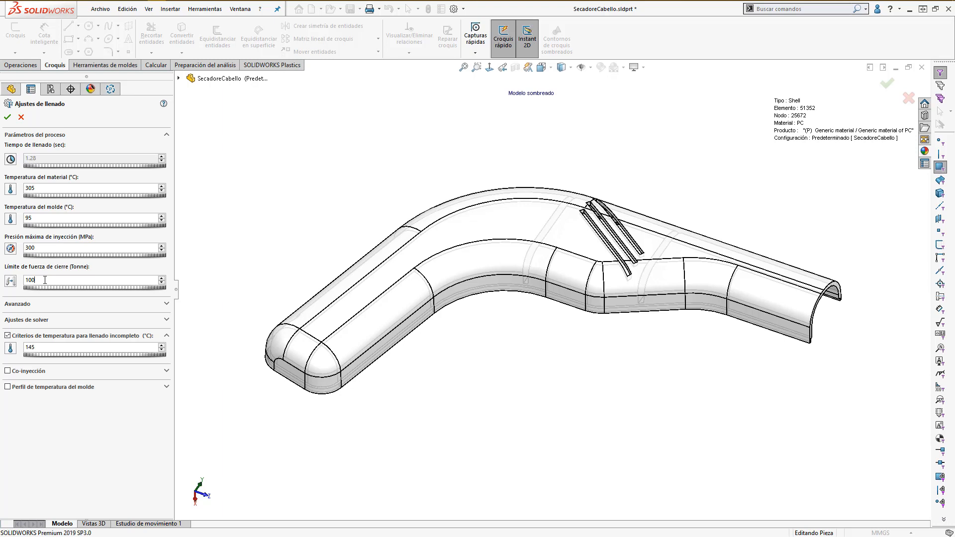
Step: Review the advanced fill options, enable the mold temperature profile with its default 80 °C points and accept the fill settings
left_click(166, 305)
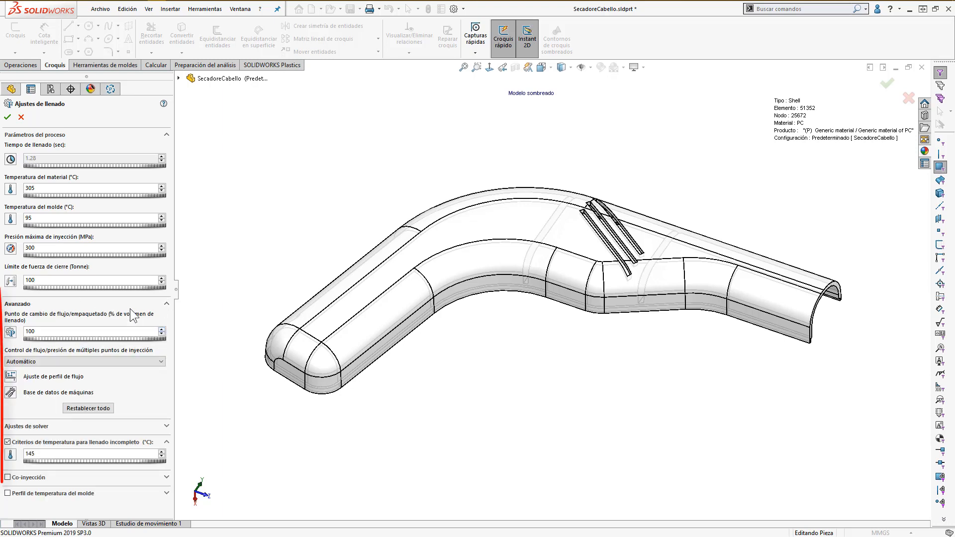
left_click(168, 304)
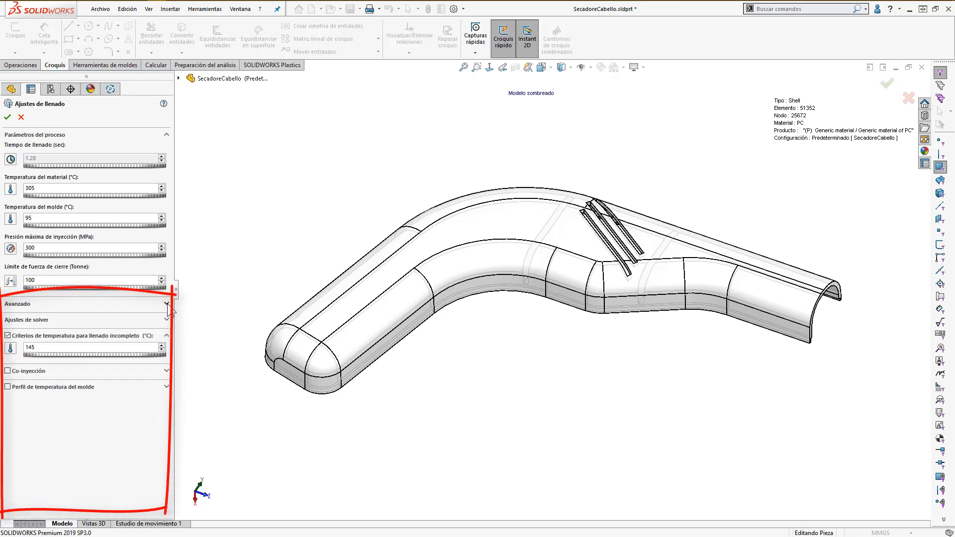
left_click(8, 387)
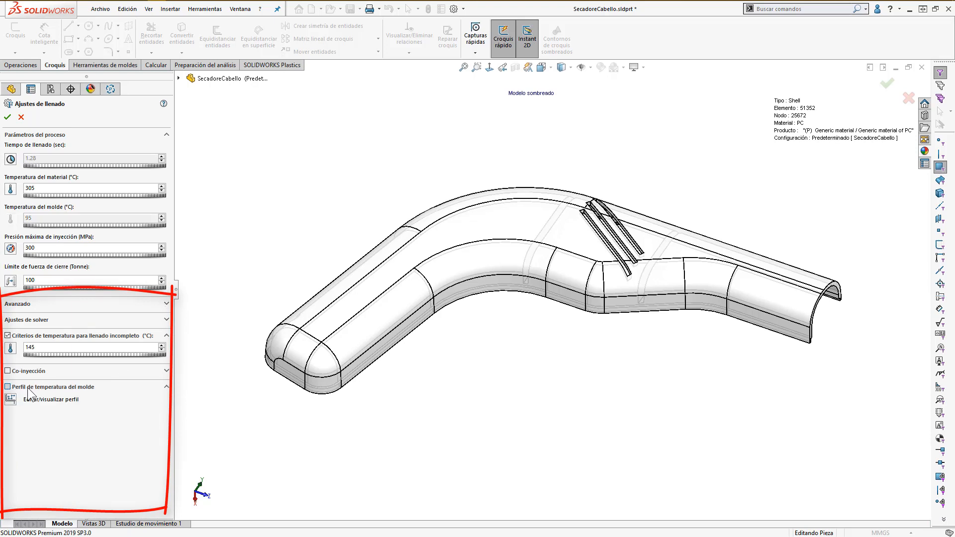
left_click(11, 399)
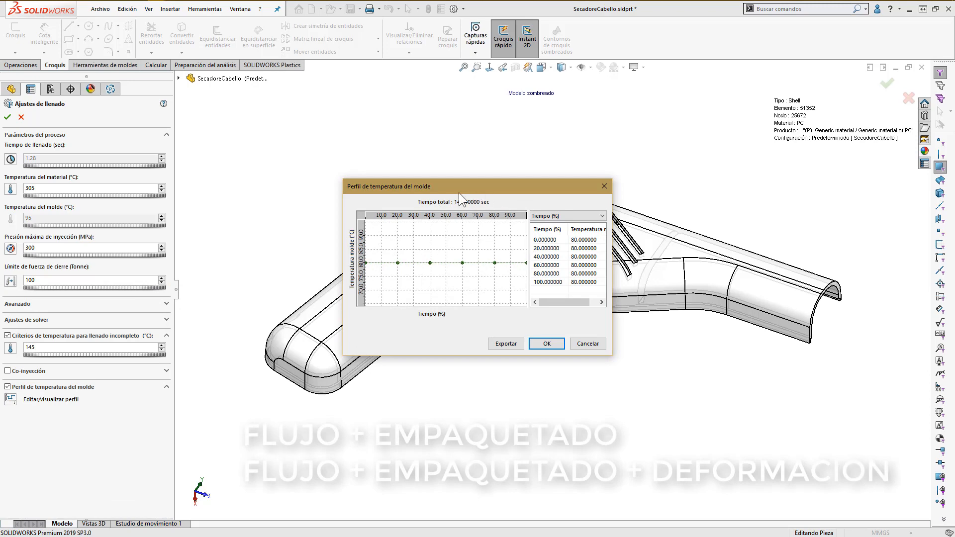
left_click(548, 346)
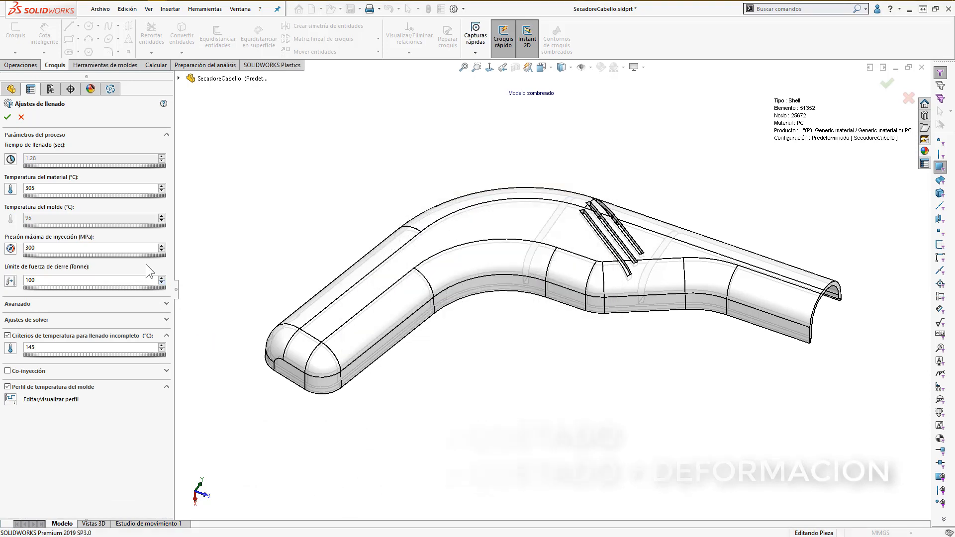
left_click(7, 117)
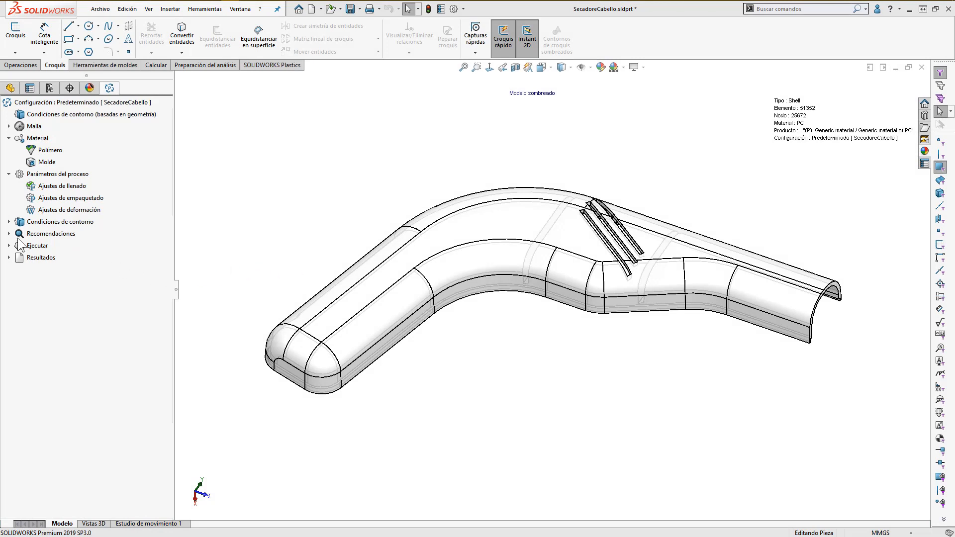
Step: Start defining a mesh-based injection point boundary condition and display the cavity as a meshed model
left_click(9, 221)
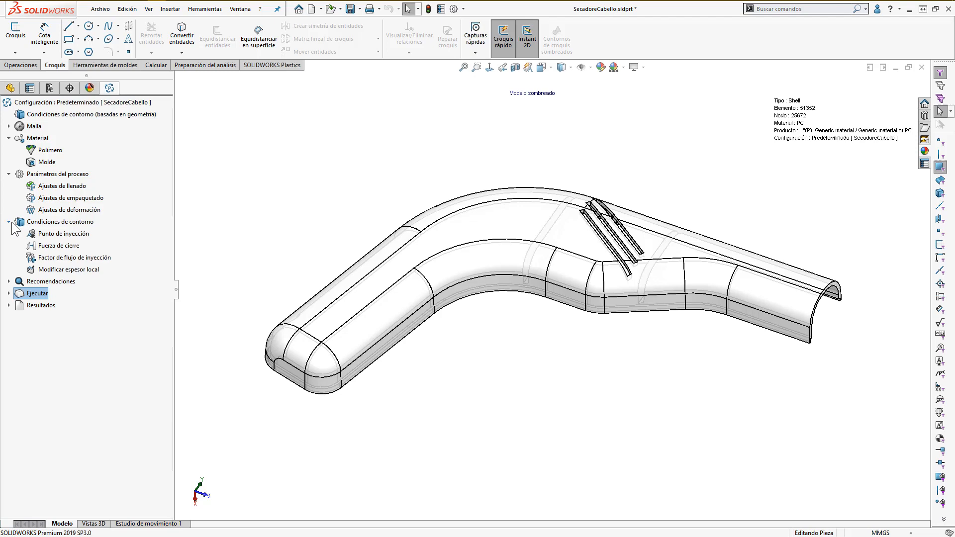
double_click(59, 233)
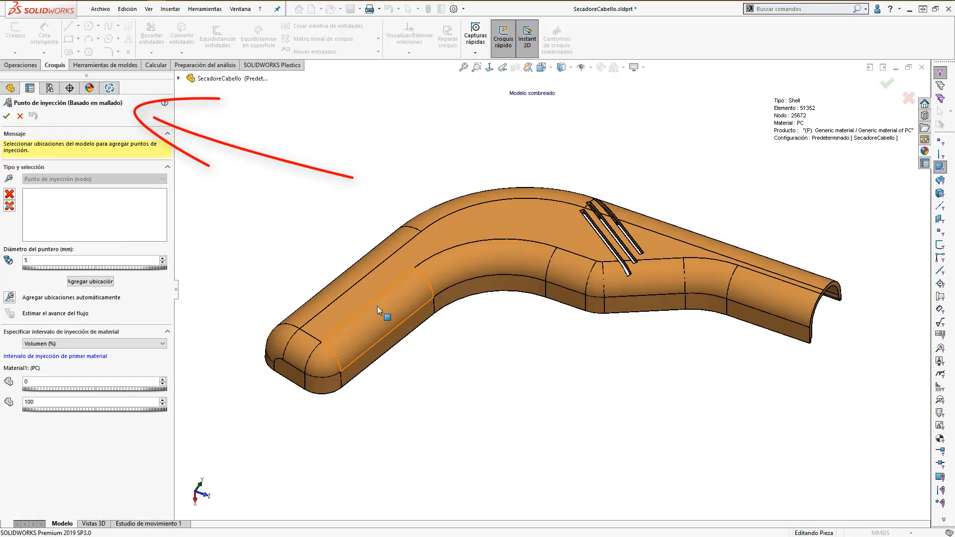
middle_click_drag(377, 306, 393, 298)
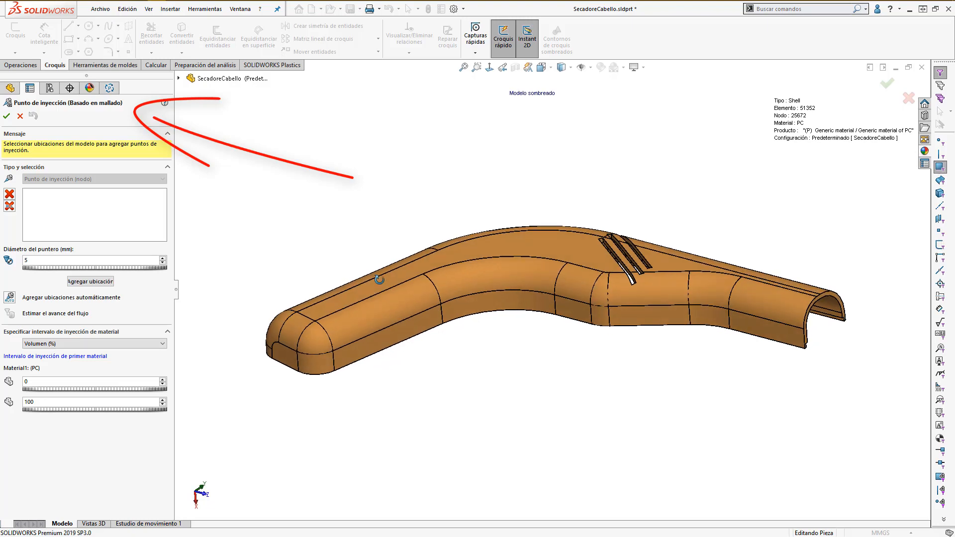
left_click(288, 66)
left_click(356, 39)
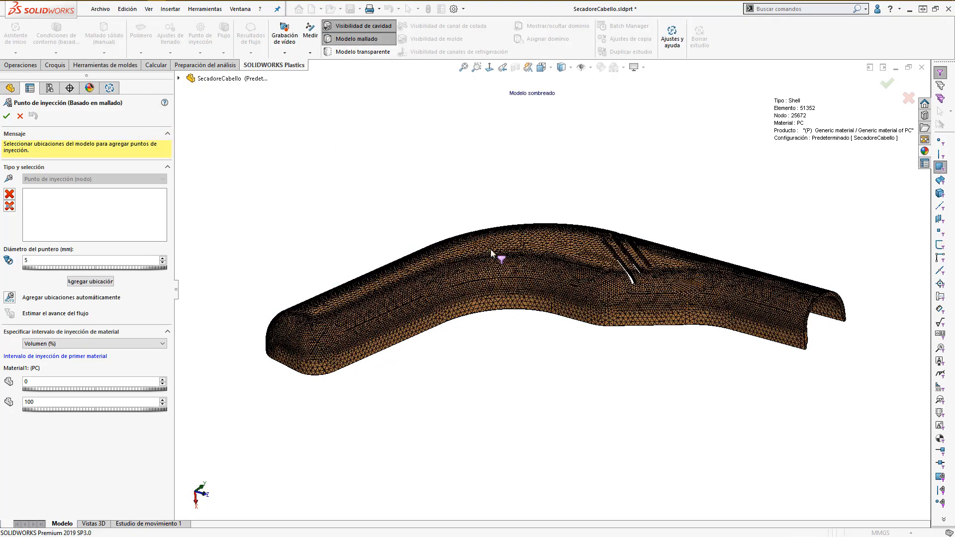
Step: Add one automatic injection location with a 5 mm diameter and inspect its position beside the inner rib
scroll(528, 301, "down", 3)
middle_click_drag(527, 298, 433, 202)
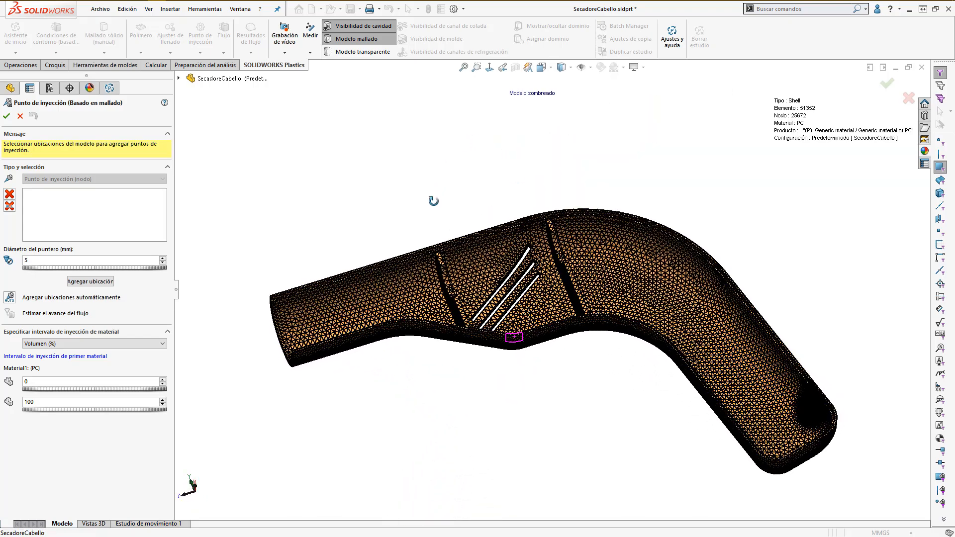
scroll(543, 307, "down", 2)
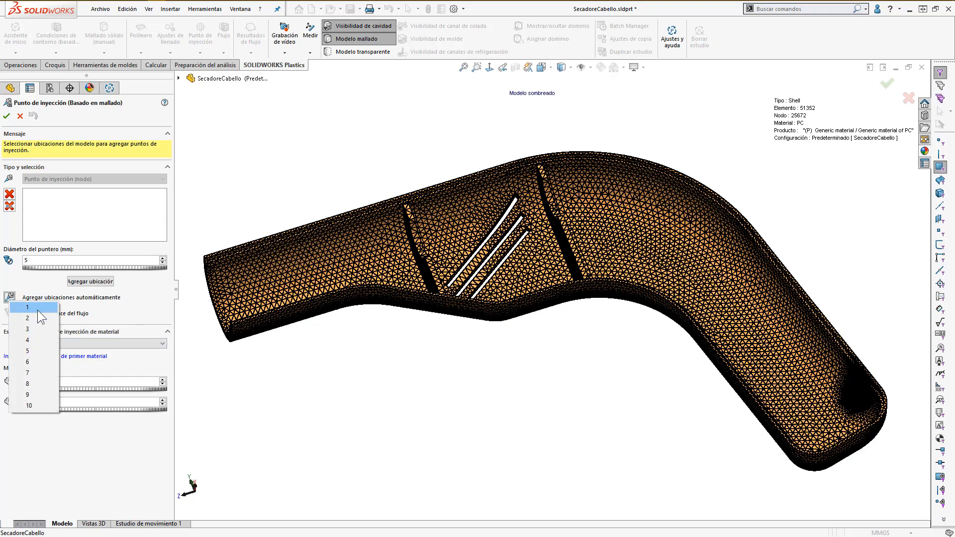
left_click(10, 298)
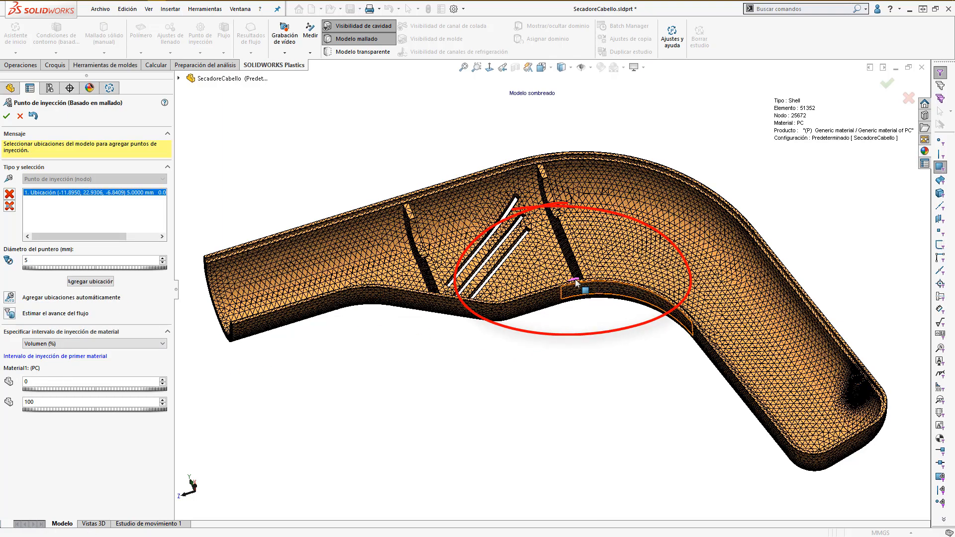
mouse_move(575, 281)
middle_mouse_down()
mouse_move(576, 314)
mouse_move(604, 398)
middle_mouse_up()
scroll(470, 243, "down", 5)
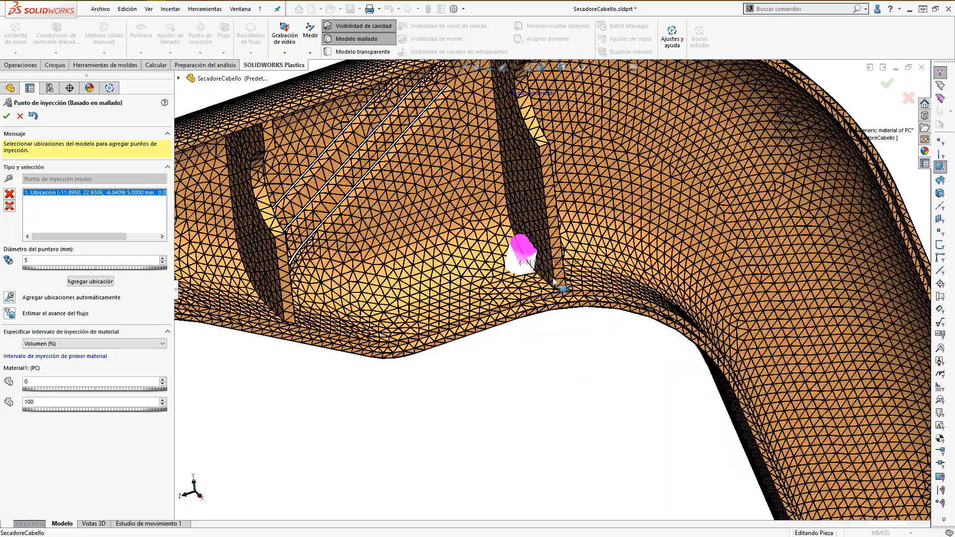
scroll(470, 242, "down", 2)
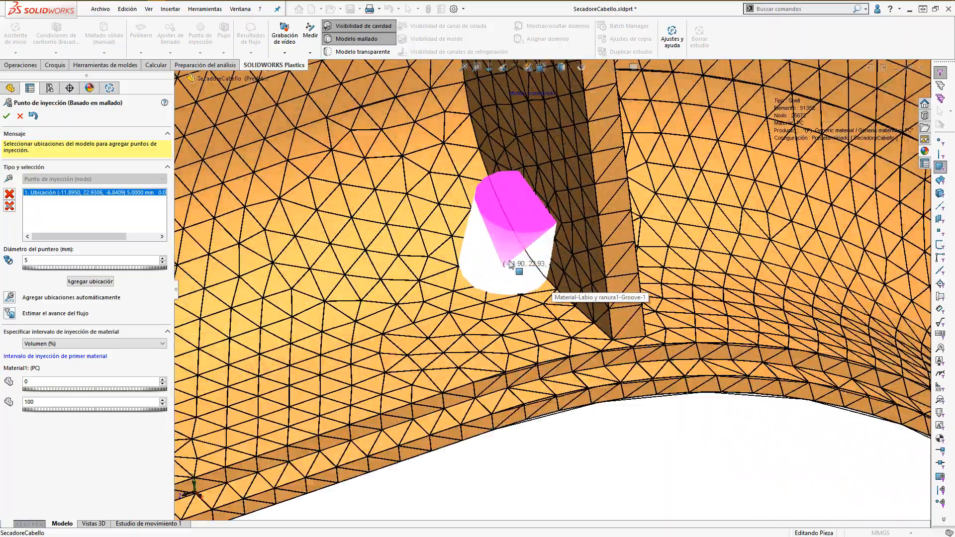
mouse_move(516, 292)
middle_mouse_down()
mouse_move(480, 244)
mouse_move(486, 257)
mouse_move(575, 169)
mouse_move(511, 248)
mouse_move(502, 268)
mouse_move(520, 260)
mouse_move(502, 294)
mouse_move(535, 249)
mouse_move(554, 173)
mouse_move(524, 156)
mouse_move(490, 161)
mouse_move(510, 325)
mouse_move(625, 185)
mouse_move(610, 217)
mouse_move(475, 227)
mouse_move(633, 151)
mouse_move(604, 273)
mouse_move(492, 241)
middle_mouse_up()
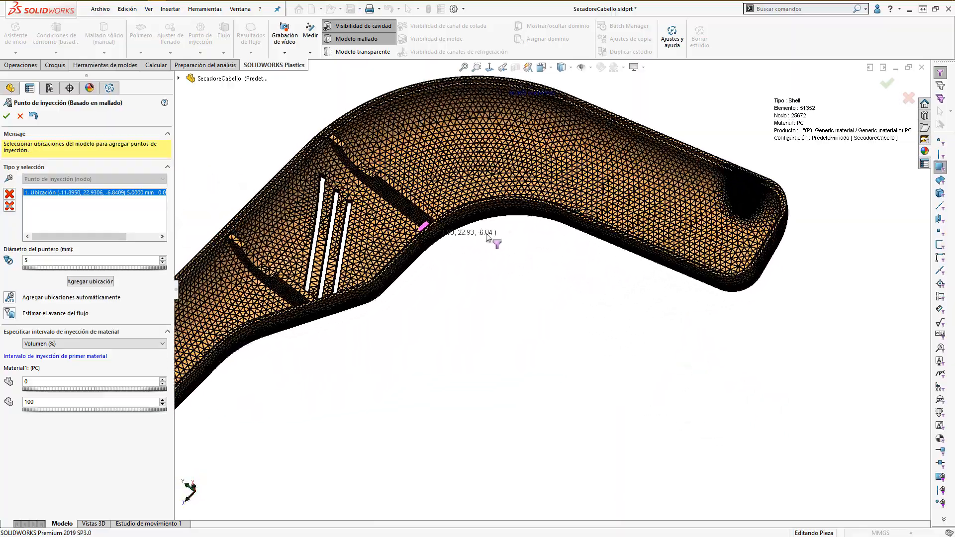
Step: Add a second 5 mm injection location on the shell's outer side wall, at the inner bend beside the rib
scroll(389, 237, "down", 5)
mouse_move(389, 237)
middle_mouse_down()
mouse_move(485, 277)
mouse_move(437, 166)
middle_mouse_up()
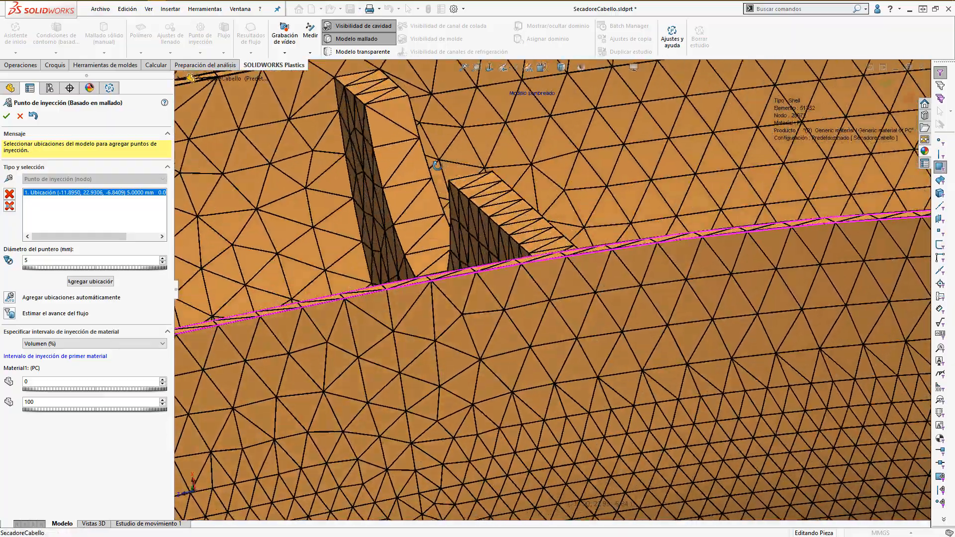
left_click(503, 309)
scroll(501, 326, "up", 6)
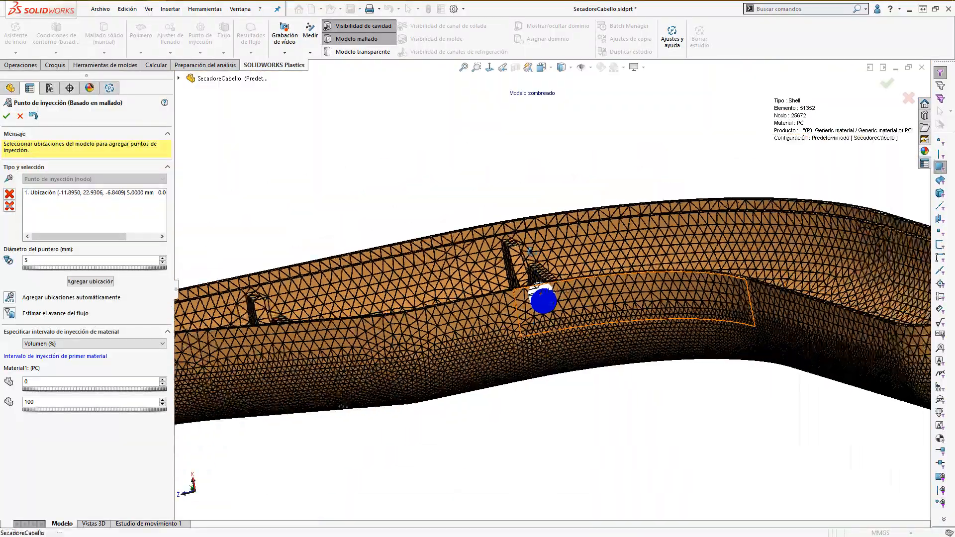
middle_click_drag(542, 339, 594, 495)
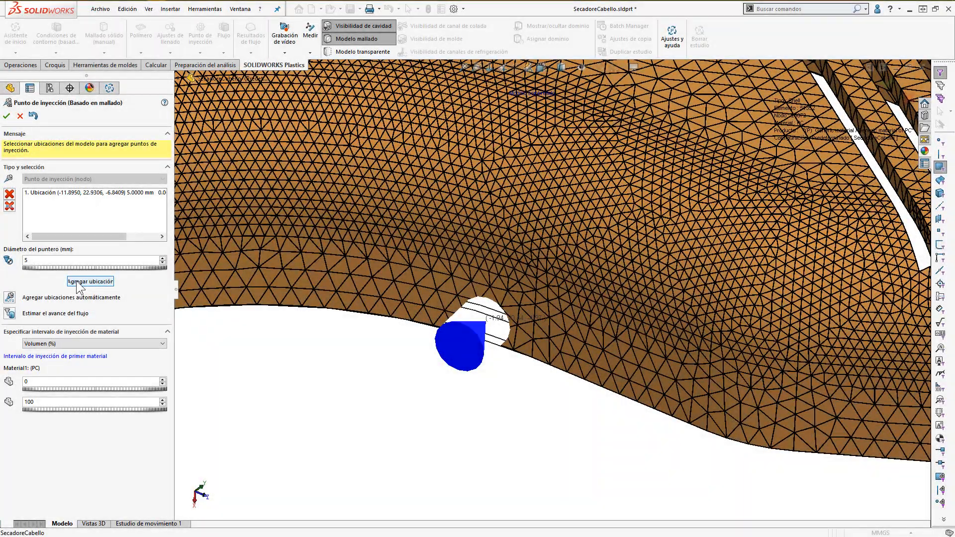
left_click(76, 281)
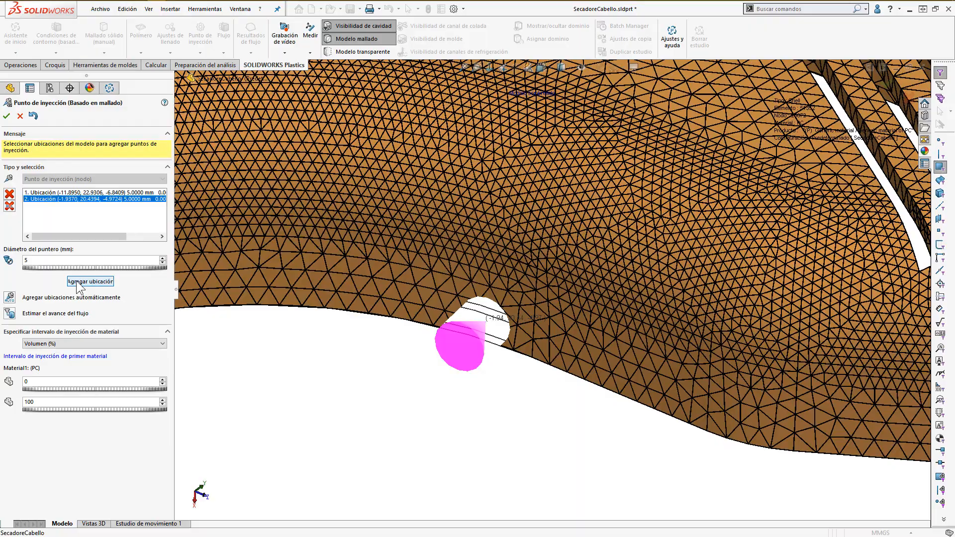
Step: Delete both injection locations from the list
left_click(43, 192)
left_click(11, 195)
left_click(11, 194)
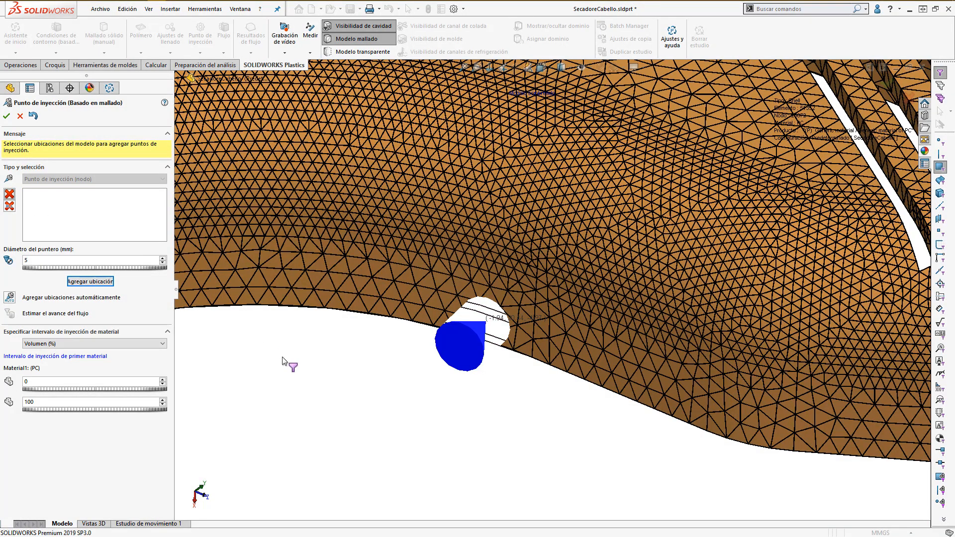
Step: Add the picked outer side wall point as the only injection location, with a 5 mm diameter
scroll(311, 366, "up", 7)
middle_click_drag(545, 318, 542, 361)
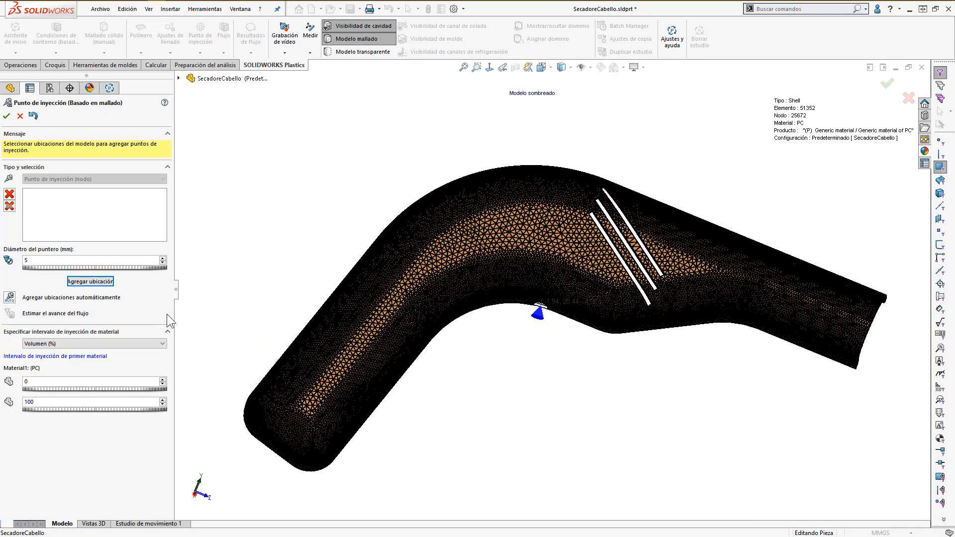
left_click(89, 282)
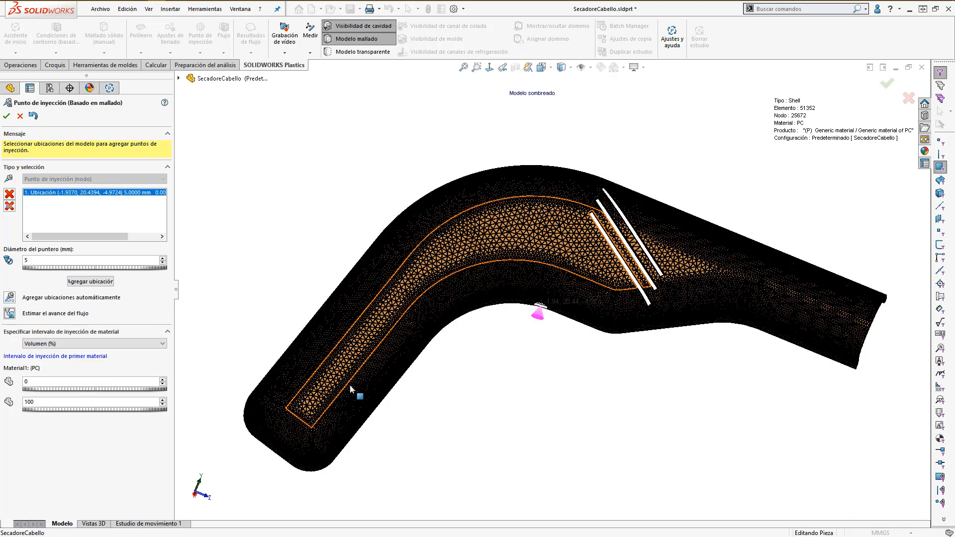
middle_click_drag(350, 387, 356, 306)
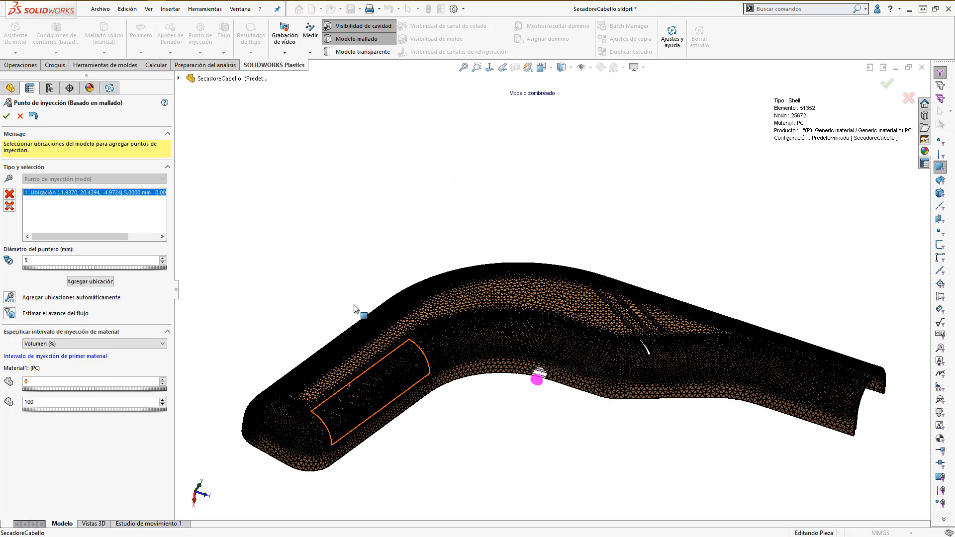
Step: Estimate the flow advance from the injection point and show it on the shell without the mesh display
left_click(10, 313)
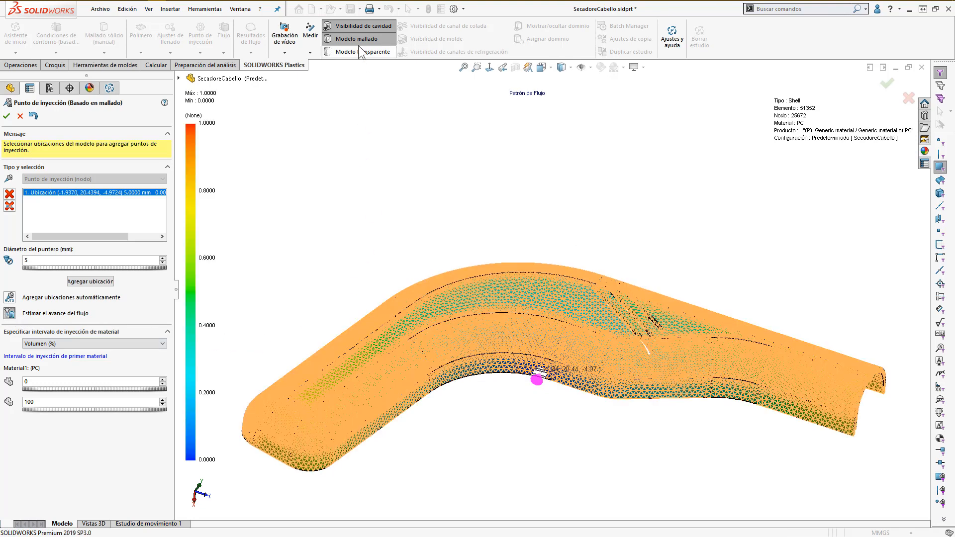
left_click(360, 52)
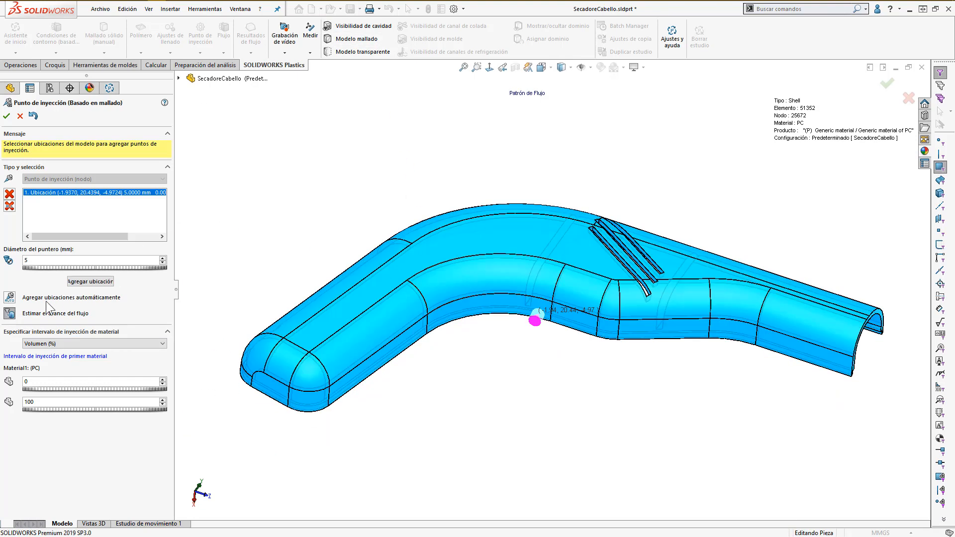
left_click(10, 313)
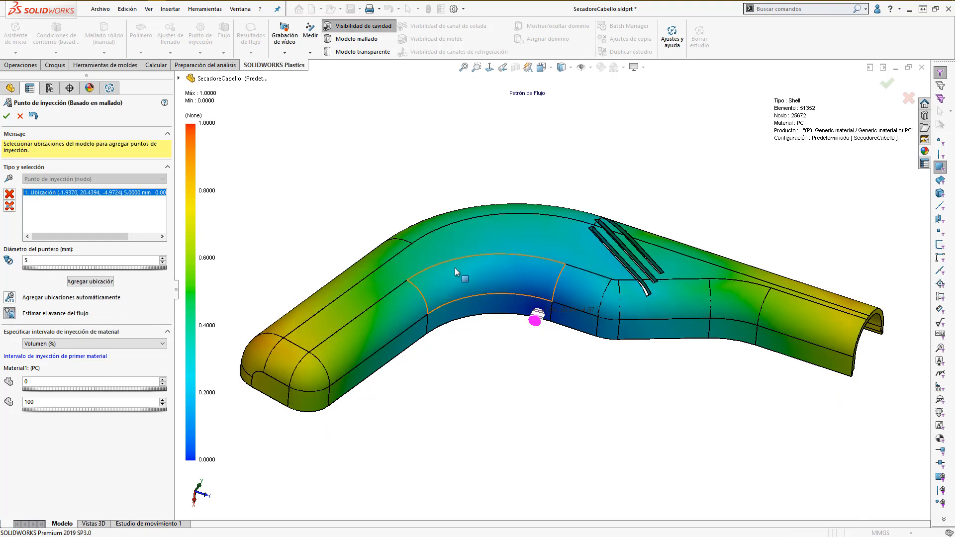
Step: Examine the estimated flow pattern from the injection point to both ends of the shell, and accept the injection point definition
middle_click_drag(457, 272, 471, 352)
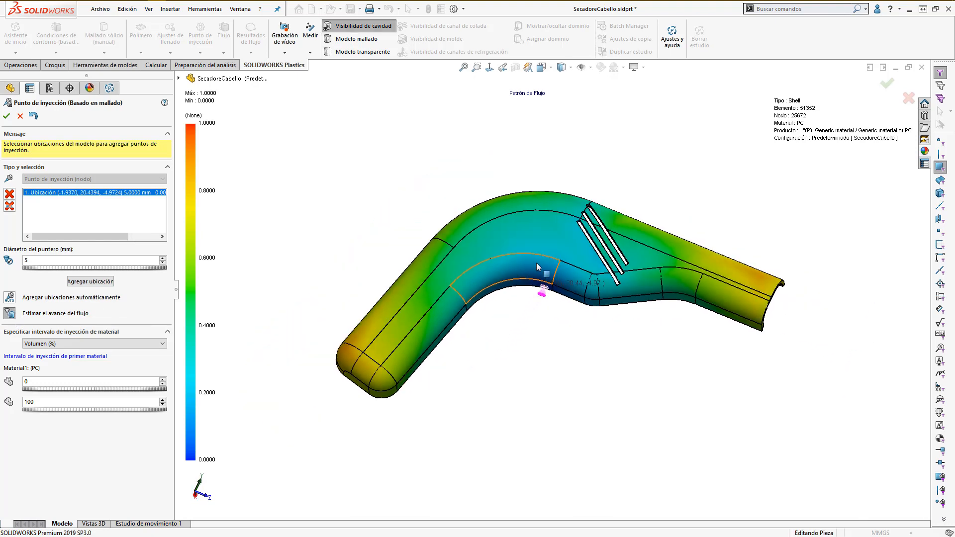
middle_click_drag(536, 267, 541, 263)
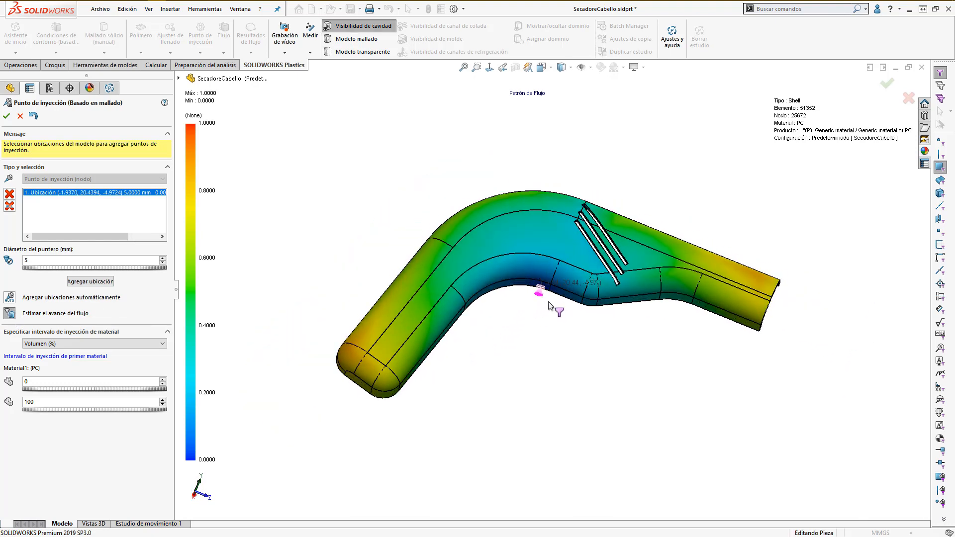
scroll(548, 305, "down", 2)
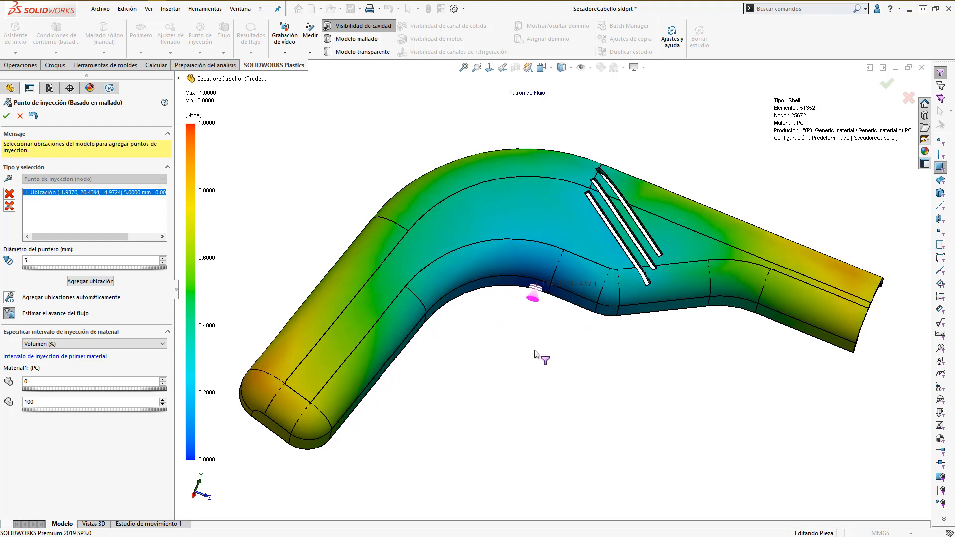
middle_click_drag(531, 359, 523, 388)
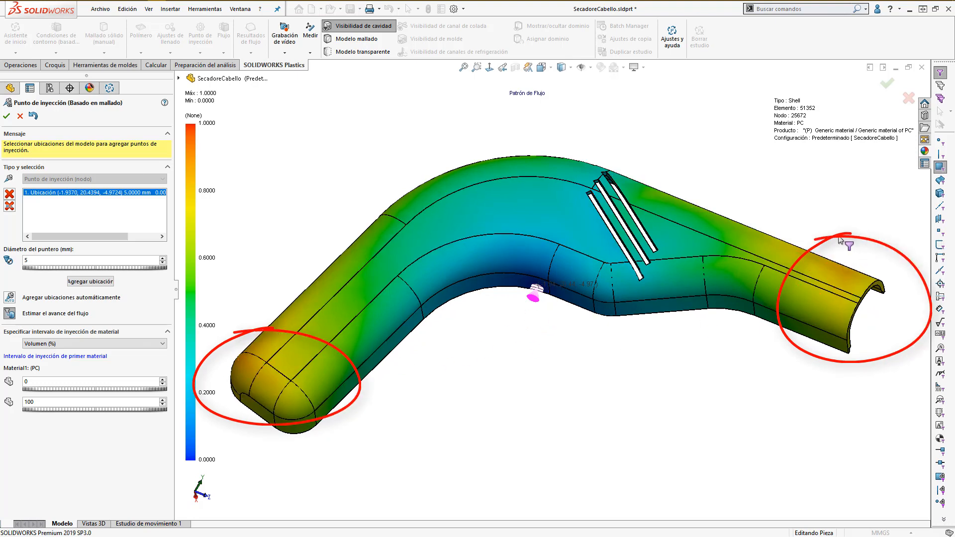
middle_click_drag(612, 335, 702, 227)
middle_click_drag(599, 263, 384, 320)
middle_click_drag(586, 296, 442, 329, "ctrl")
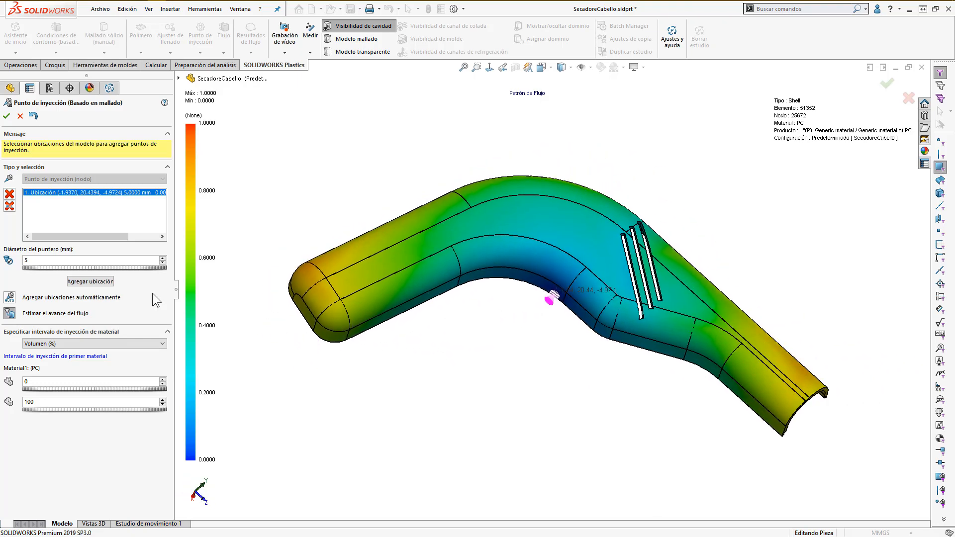
left_click(7, 116)
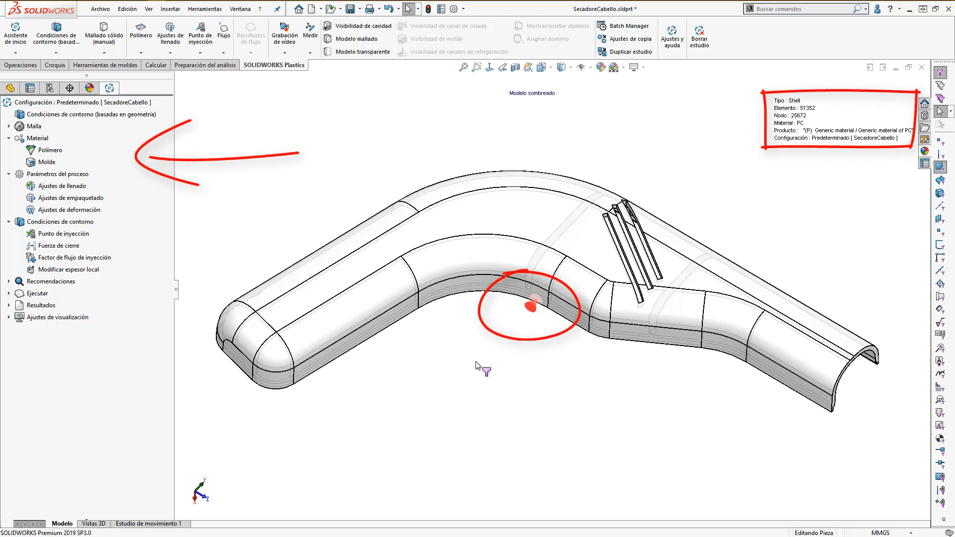
Step: Run the Flujo analysis with closing on completion turned off, and move the Analysis Manager window clear of the model
left_click(9, 293)
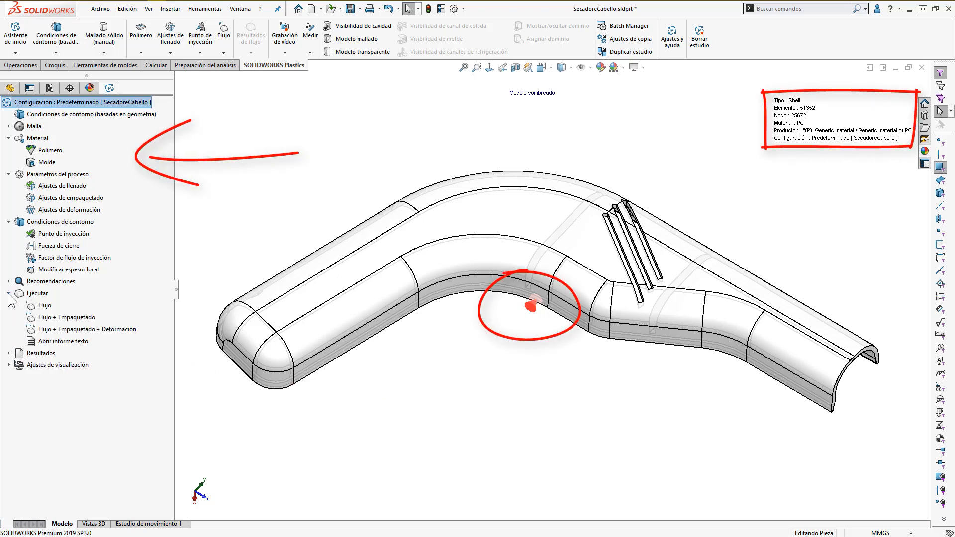
right_click(45, 305)
left_click(77, 314)
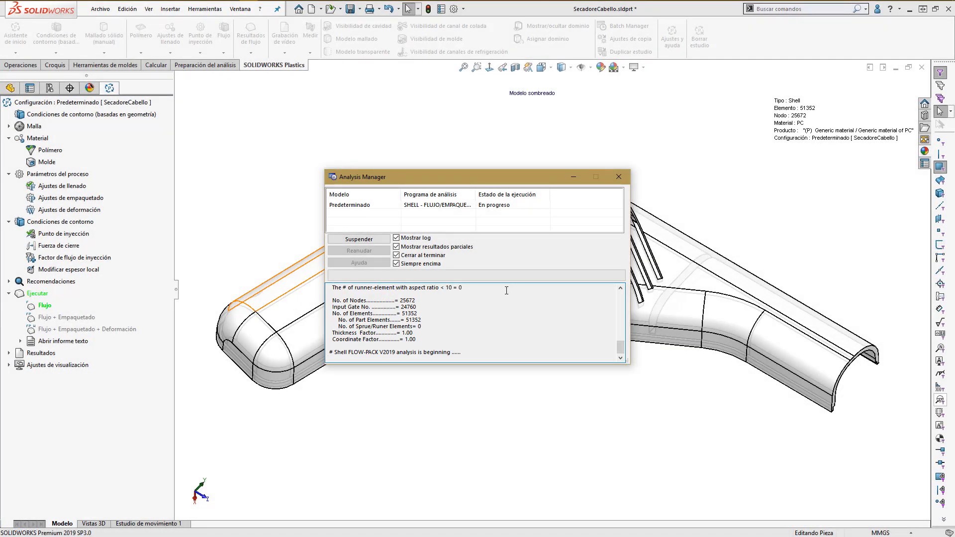
left_click(396, 255)
mouse_move(490, 178)
left_mouse_down()
mouse_move(384, 120)
mouse_move(336, 80)
left_mouse_up()
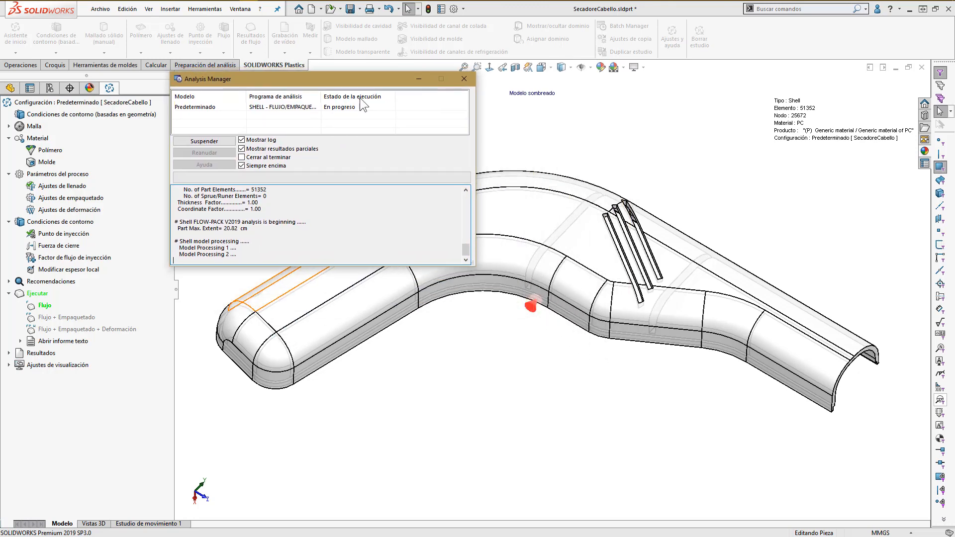
middle_click_drag(635, 300, 689, 352, "ctrl")
scroll(664, 340, "up", 1)
left_click_drag(367, 82, 379, 95)
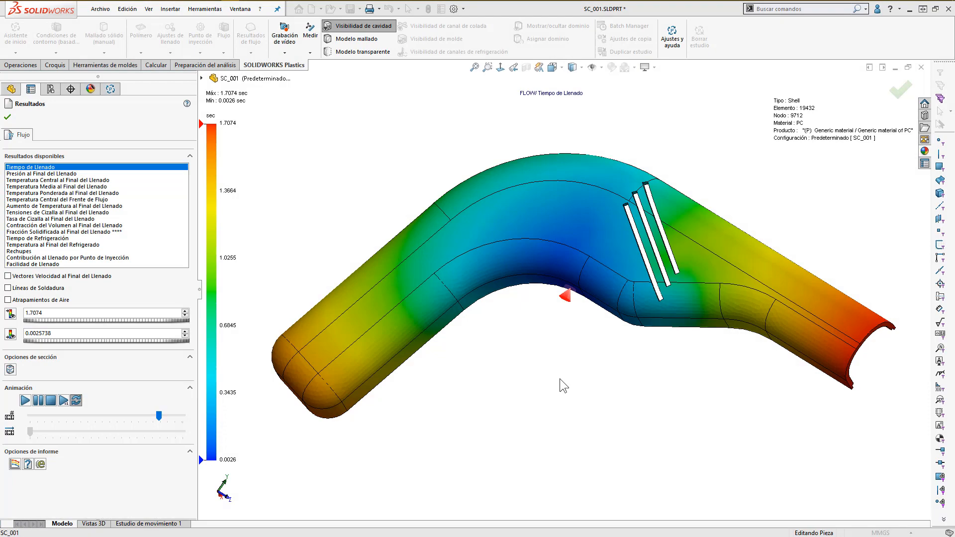
Step: Examine the fill time (Tiempo de Llenado) distribution over the outside of the shell, from the injection point to both ends
middle_click_drag(651, 319, 610, 341)
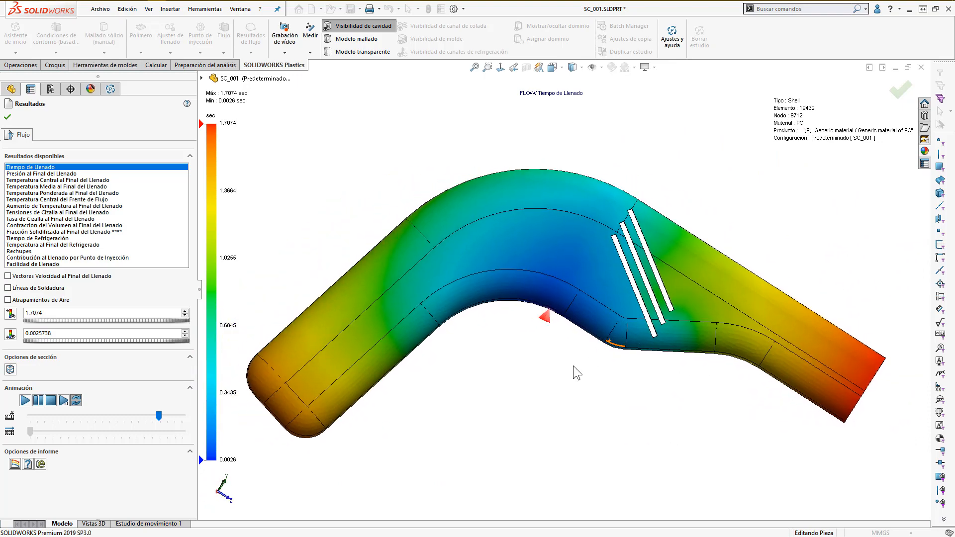
middle_click_drag(555, 385, 620, 333)
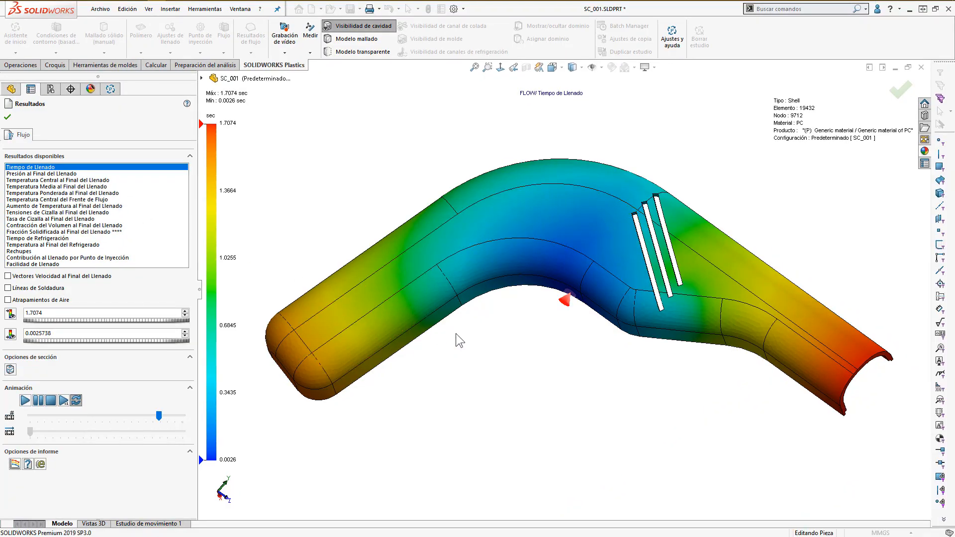
middle_click_drag(913, 503, 952, 358)
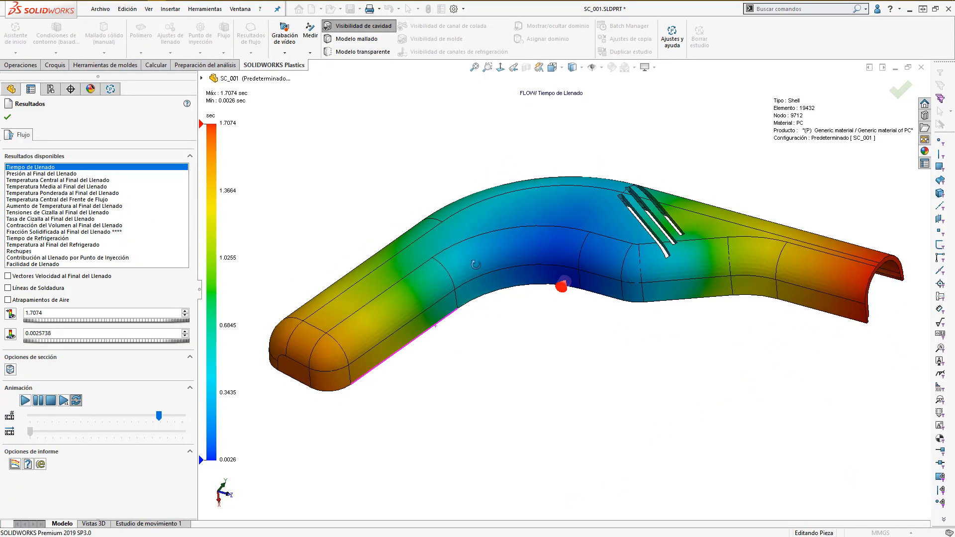
middle_click_drag(476, 264, 458, 279)
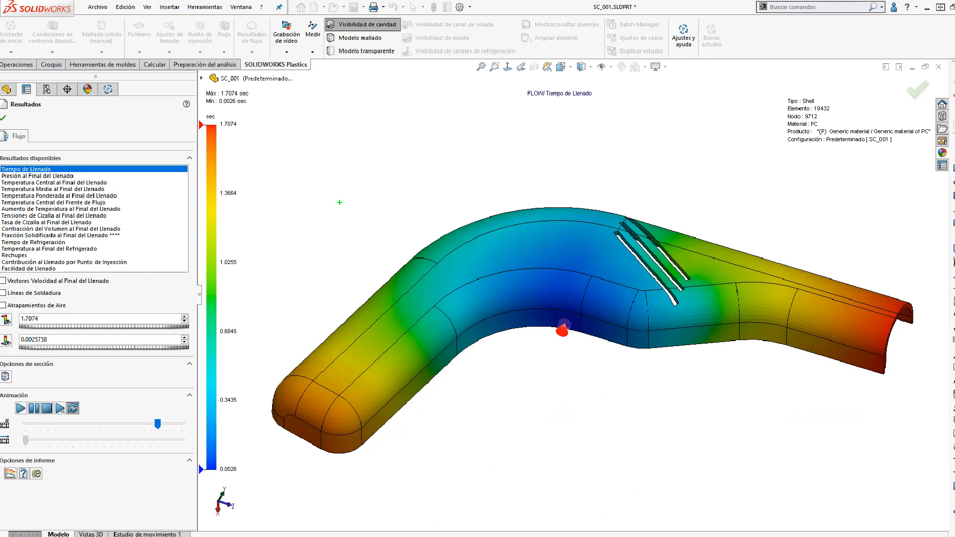
middle_click_drag(500, 240, 516, 220, "ctrl")
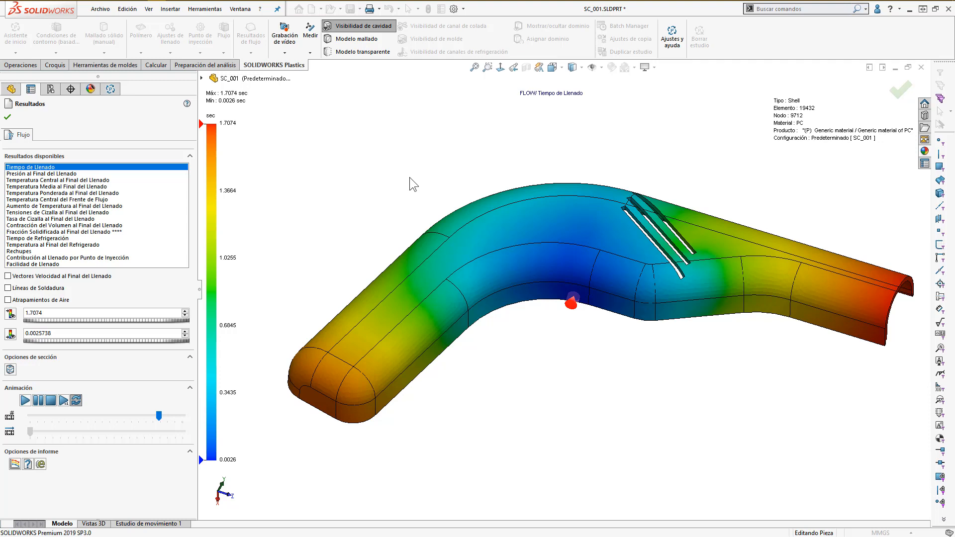
middle_click_drag(567, 261, 543, 282, "ctrl")
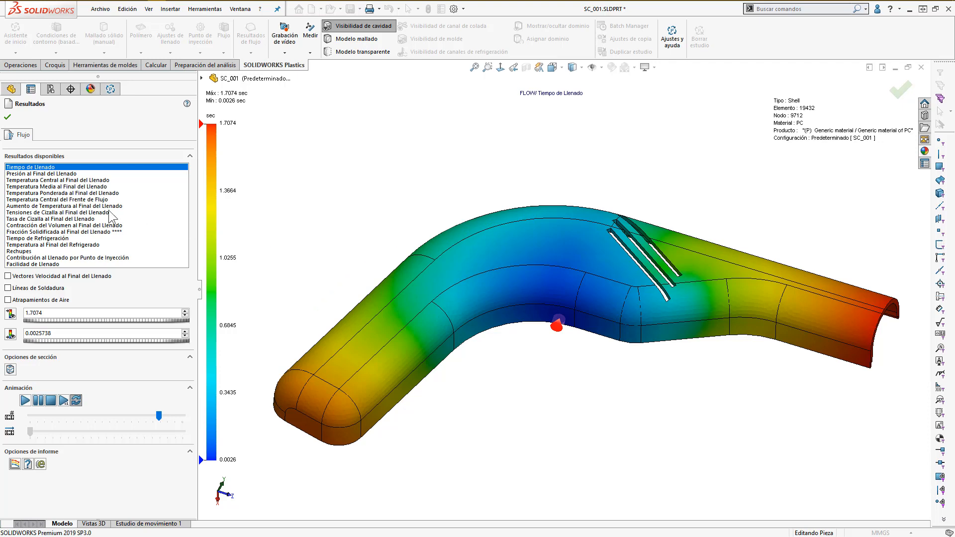
Step: Display the pressure at end of fill (Presión al Final del Llenado) and examine it on the shell's outer and inner faces
left_click(48, 173)
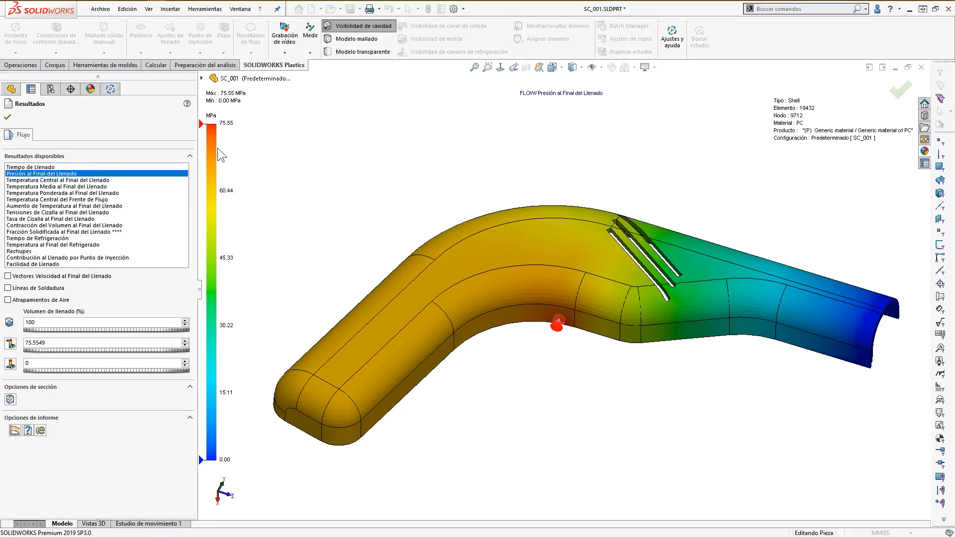
middle_click_drag(538, 232, 515, 335)
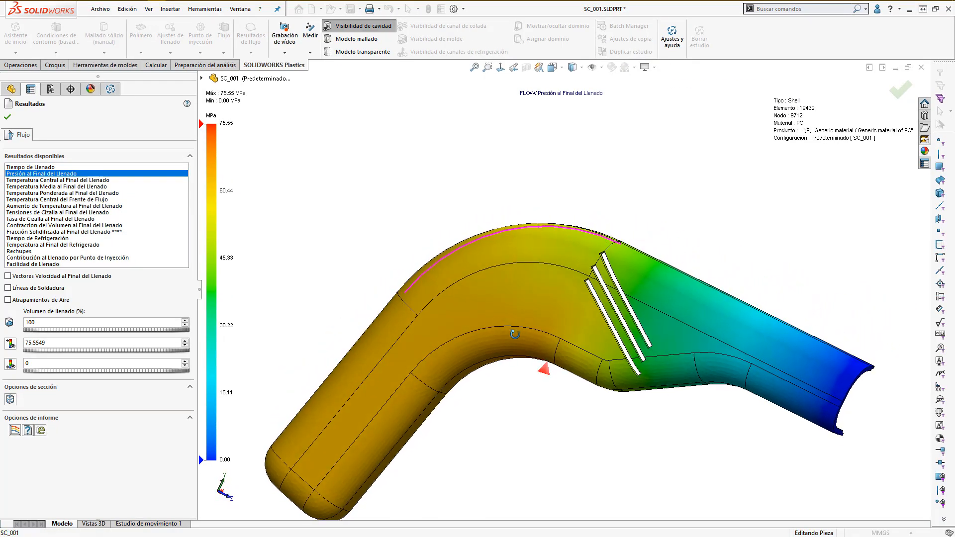
middle_click_drag(520, 368, 562, 321)
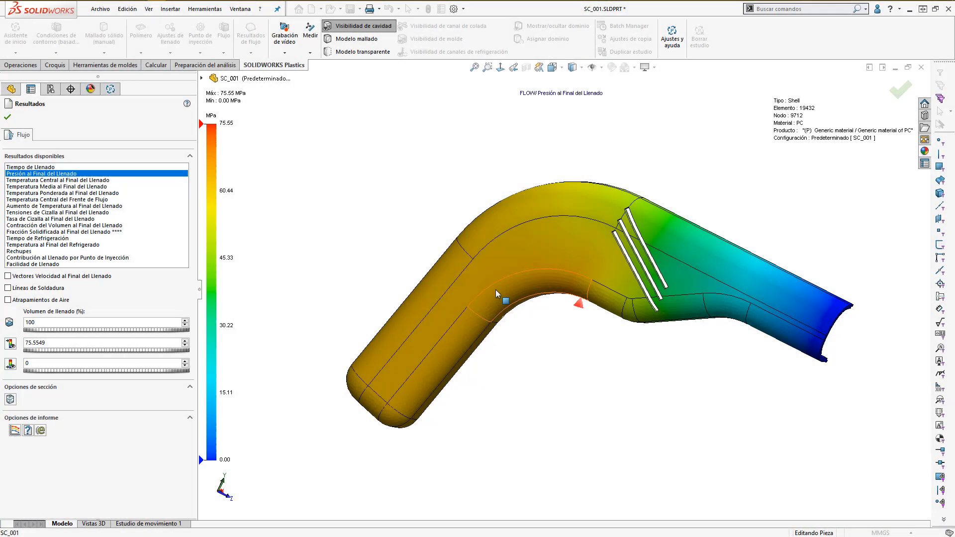
middle_click_drag(501, 358, 566, 266)
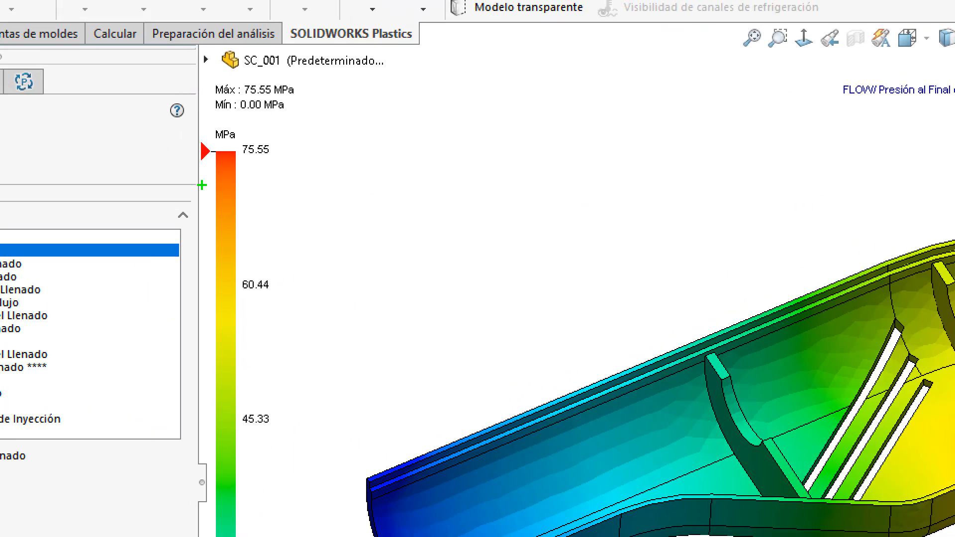
left_click_drag(183, 178, 358, 174)
key("Escape")
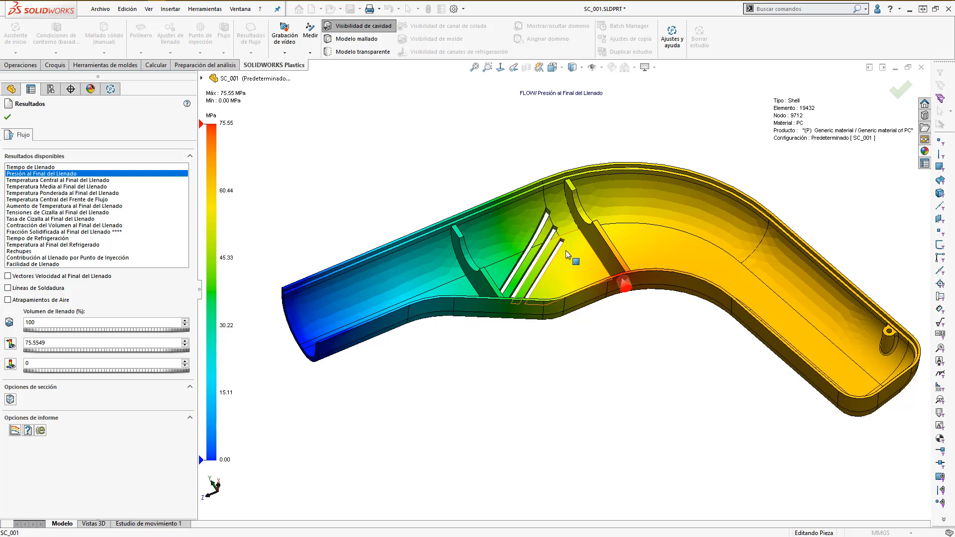
middle_click_drag(651, 258, 626, 264, "ctrl")
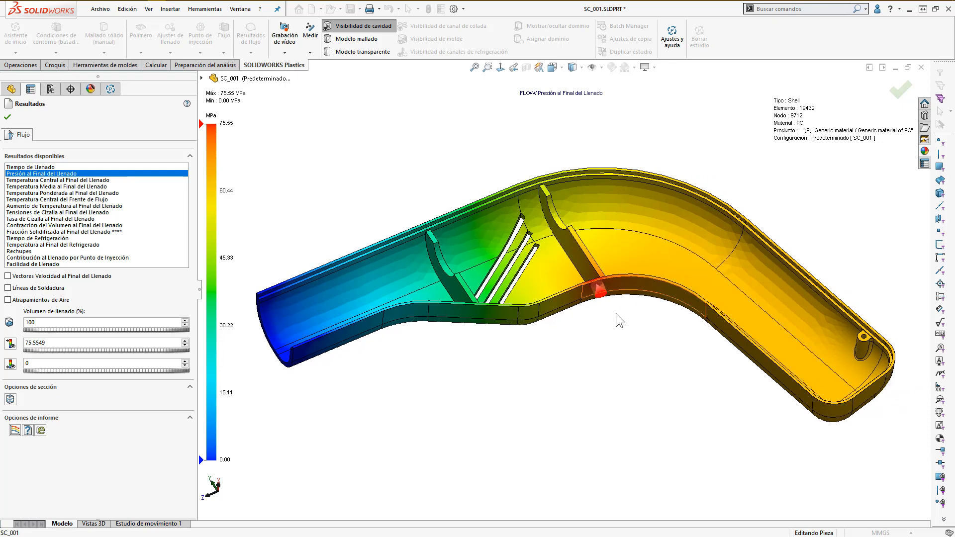
middle_click_drag(616, 313, 576, 393)
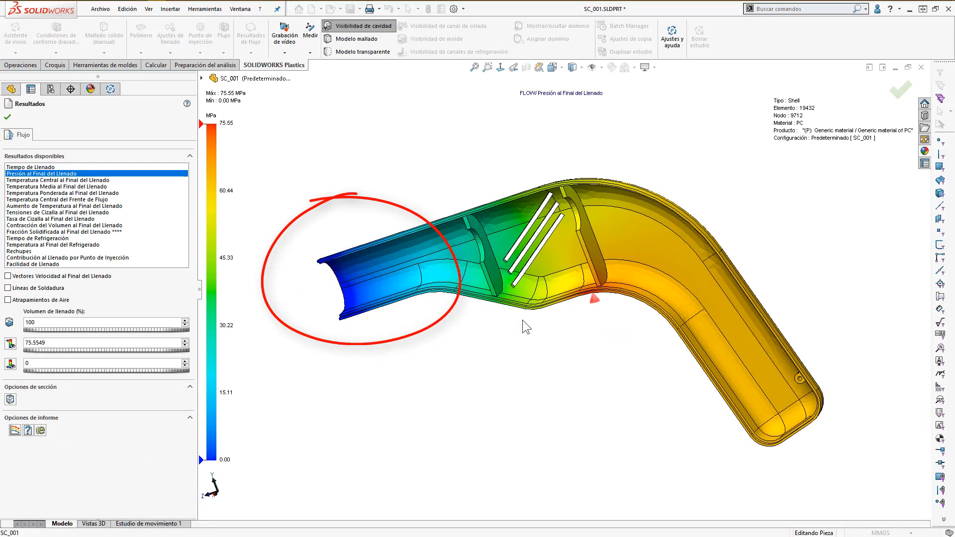
middle_click_drag(522, 321, 644, 386)
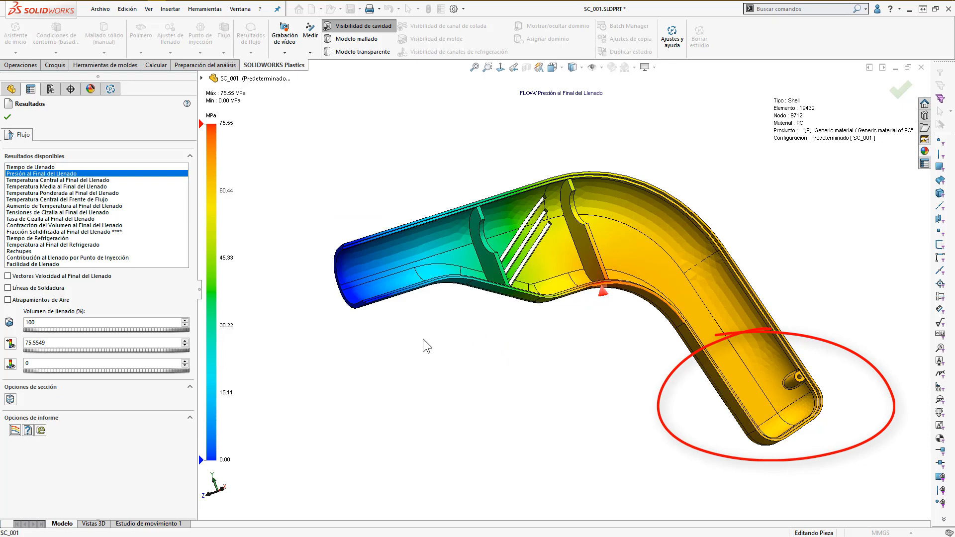
middle_click_drag(423, 338, 604, 326)
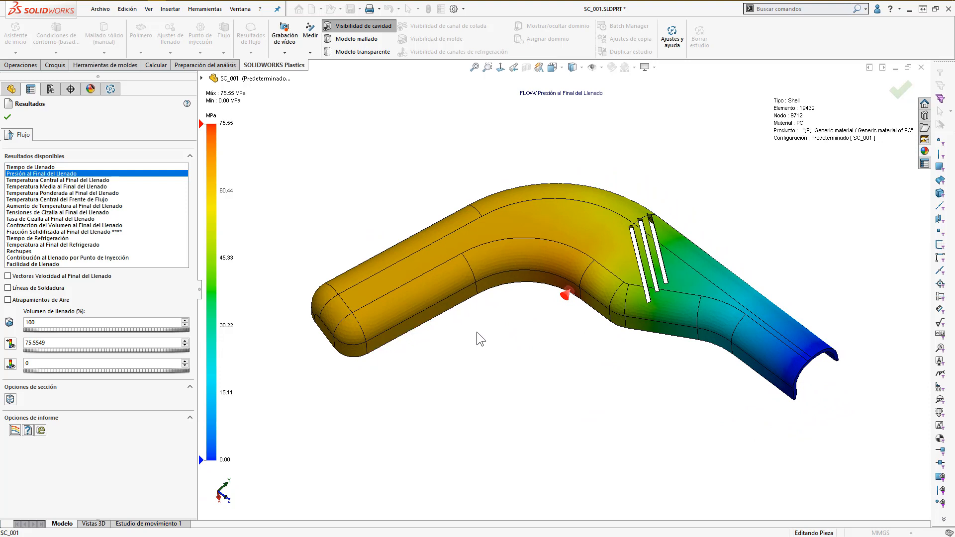
Step: Display the ease of fill (Facilidad de Llenado) result and examine the shell, especially its open nozzle end
left_click(36, 265)
scroll(602, 288, "down", 1)
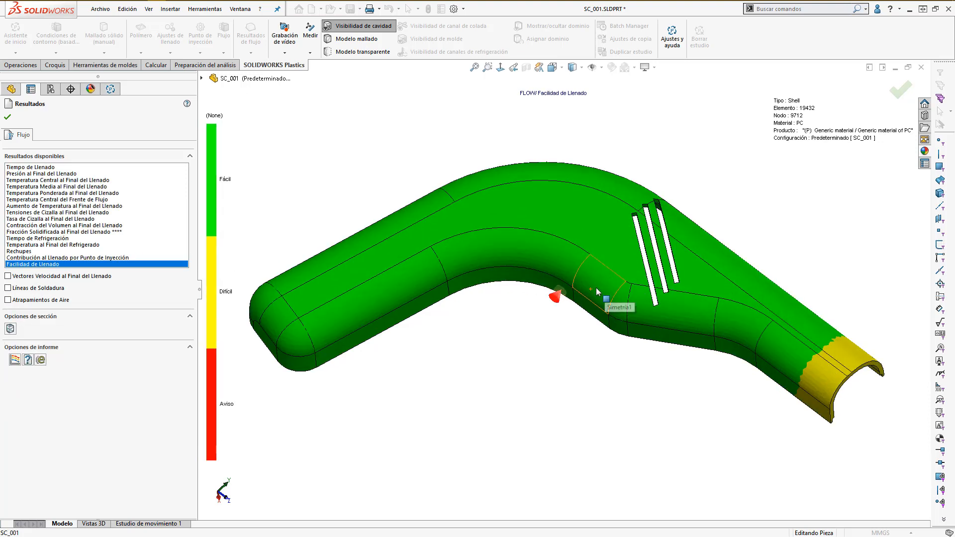
middle_click_drag(595, 288, 621, 293, "ctrl")
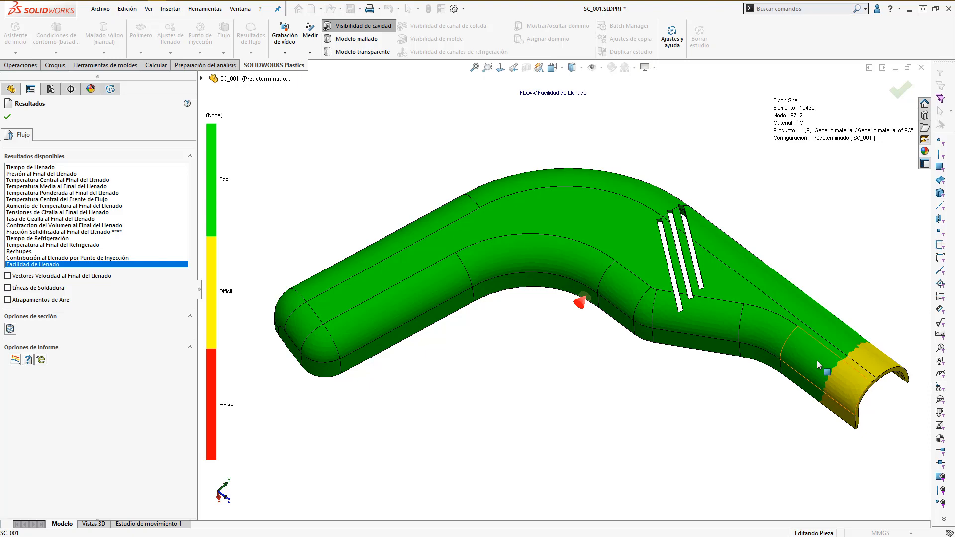
middle_click_drag(824, 369, 608, 274)
middle_click_drag(779, 302, 808, 354, "ctrl")
middle_click_drag(576, 303, 599, 277, "ctrl")
scroll(572, 289, "down", 1)
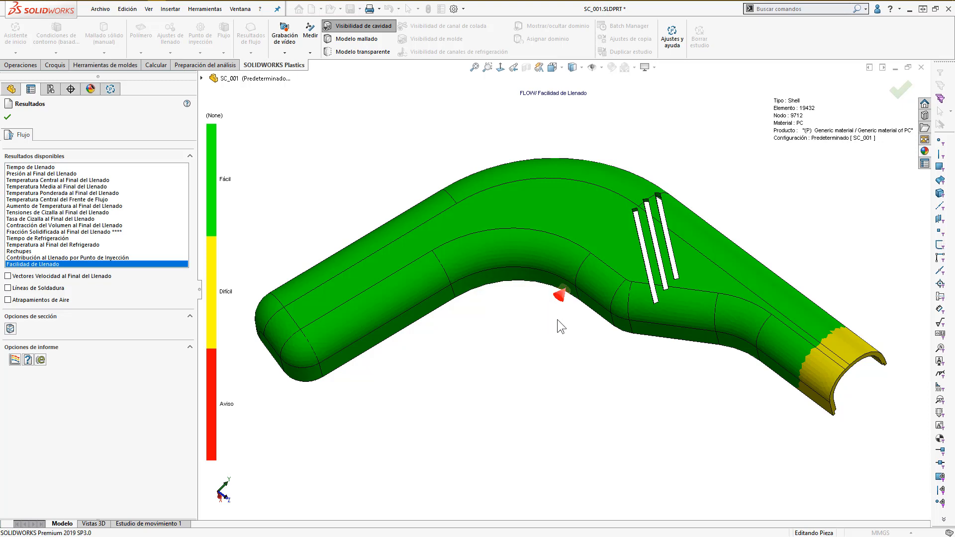
middle_click_drag(555, 336, 574, 326)
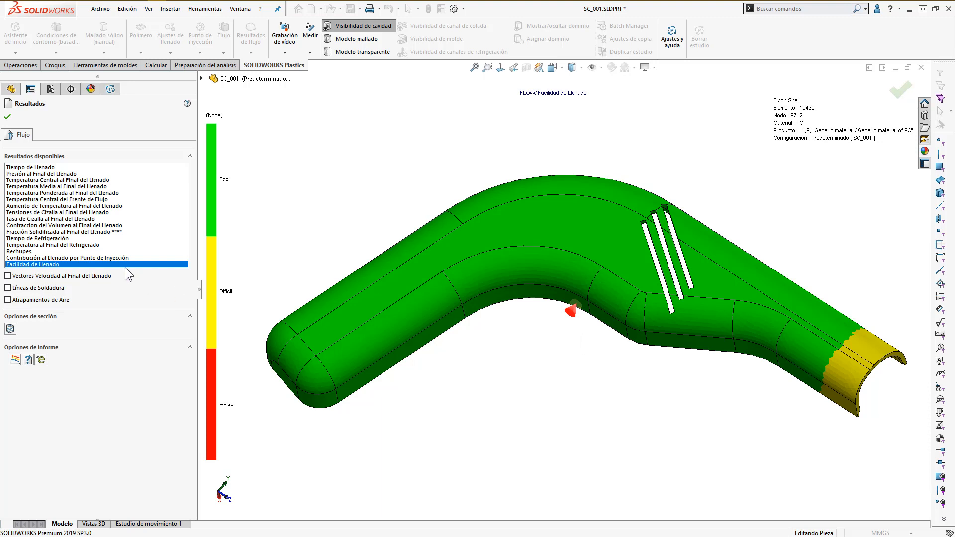
Step: Review the end-of-fill pressure again, and display the volume shrinkage at end of fill to examine it on the shell's inner side
left_click(55, 174)
scroll(557, 330, "up", 1)
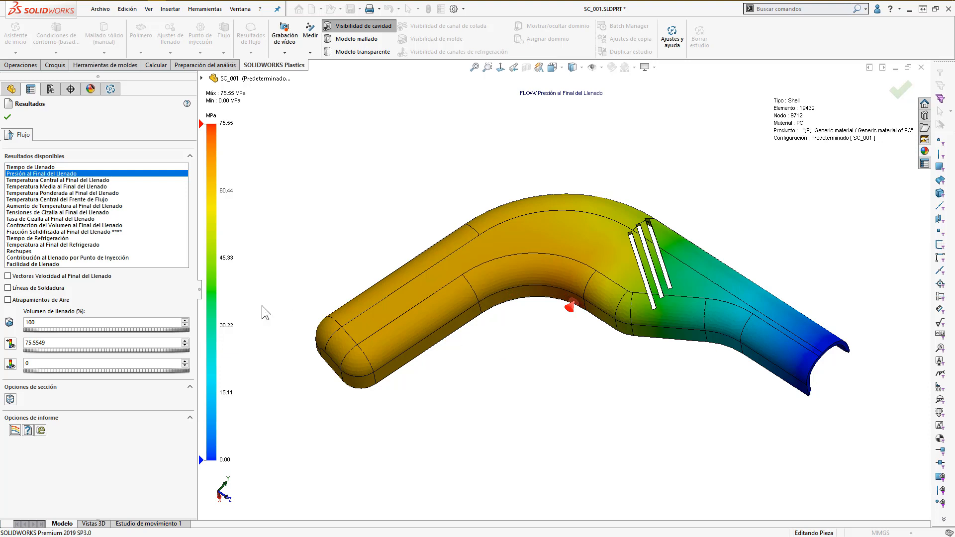
left_click(60, 226)
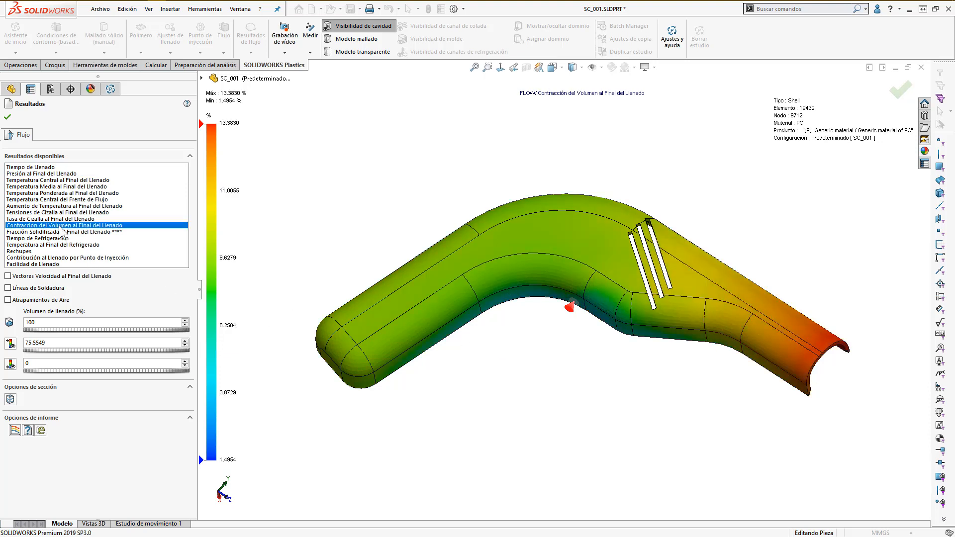
middle_click_drag(435, 238, 594, 311)
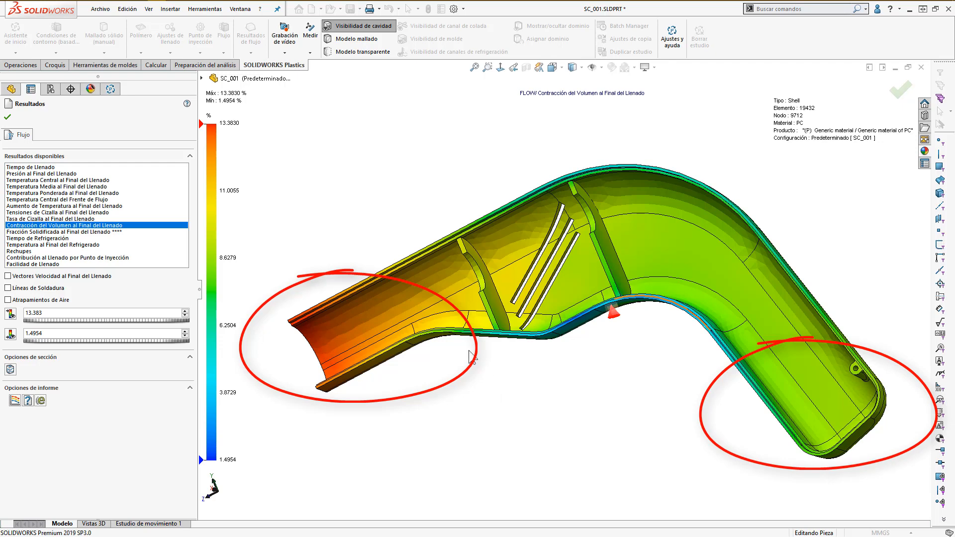
Step: Examine the volume shrinkage at end of fill on the shell's outer side, from the nozzle end to the handle end
middle_click_drag(469, 351, 637, 364)
middle_click_drag(413, 325, 647, 305, "ctrl")
middle_click_drag(527, 277, 610, 303)
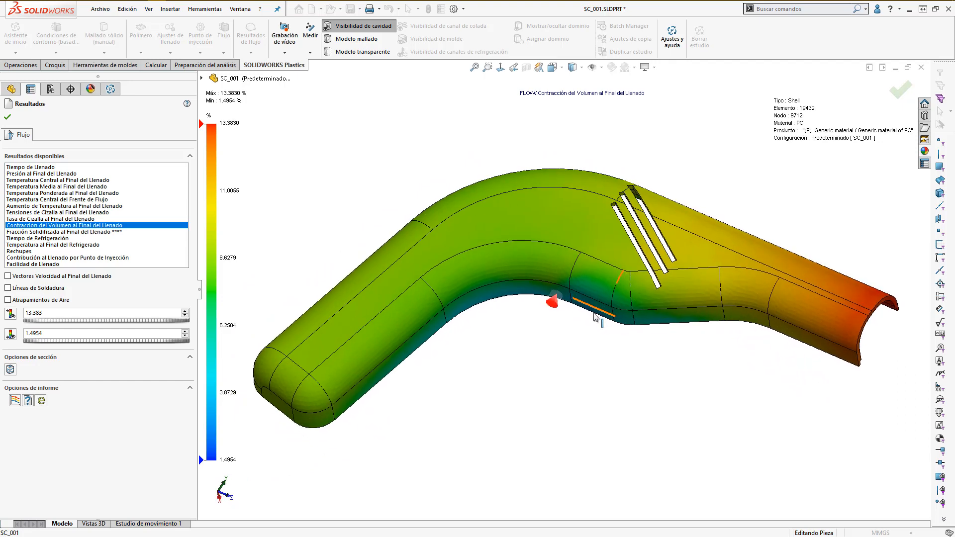
Step: Compare the cooling time (Tiempo de Refrigeración) and end-of-cooling temperature results, and examine the cooling time around the outer vent slots
left_click(31, 239)
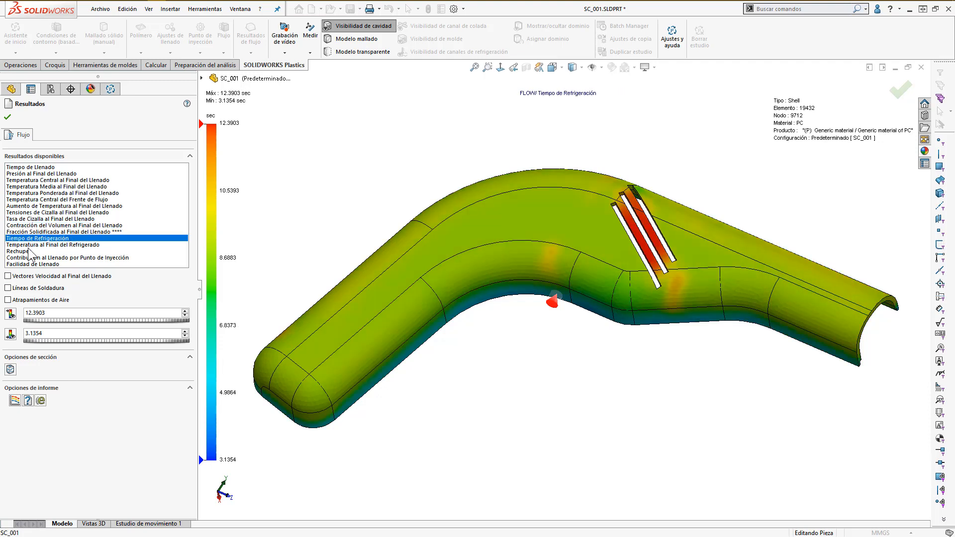
left_click(37, 246)
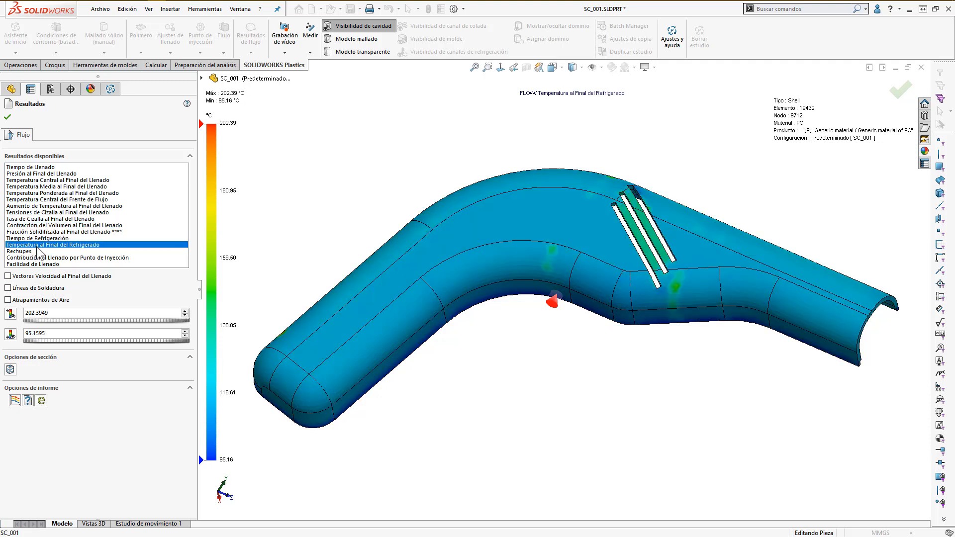
left_click(45, 240)
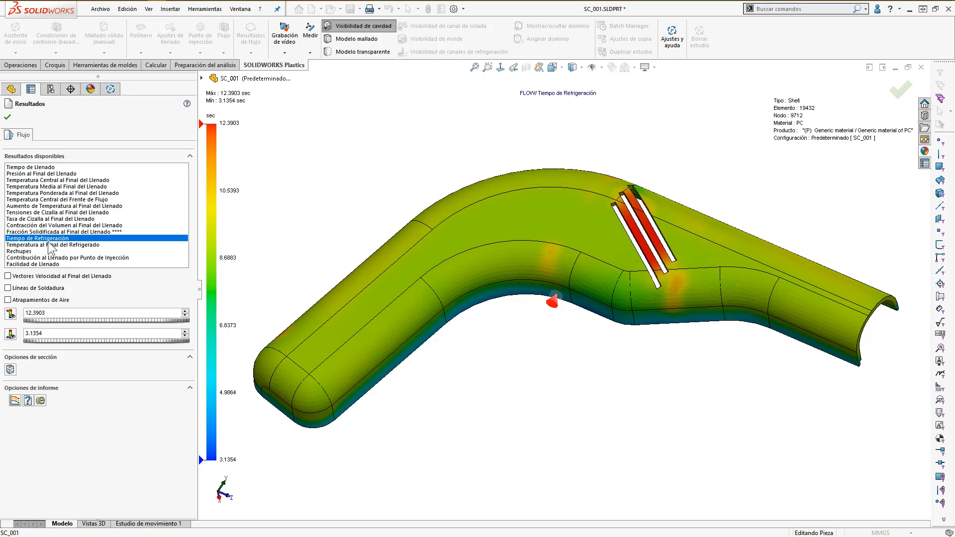
scroll(490, 285, "down", 3)
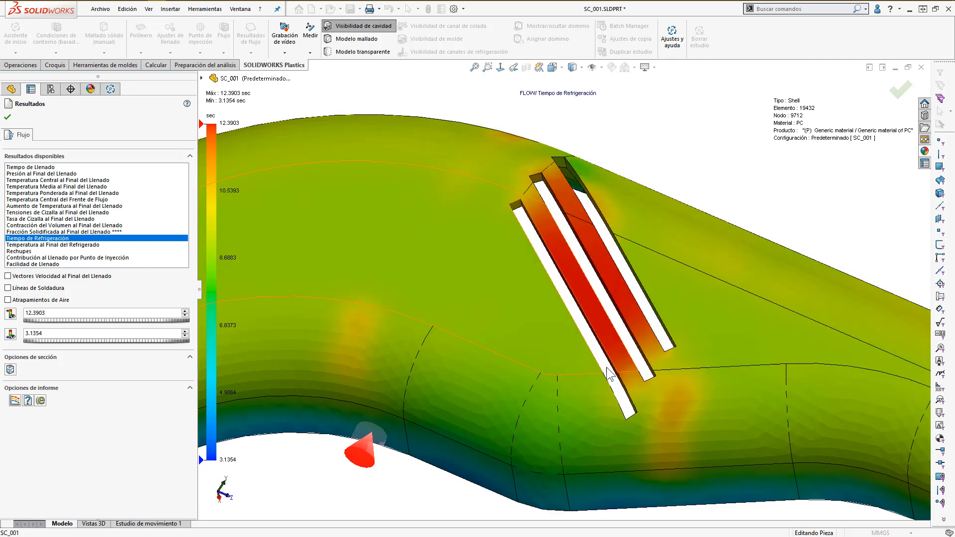
scroll(606, 215, "down", 2)
scroll(580, 291, "up", 2)
middle_click_drag(557, 241, 561, 315)
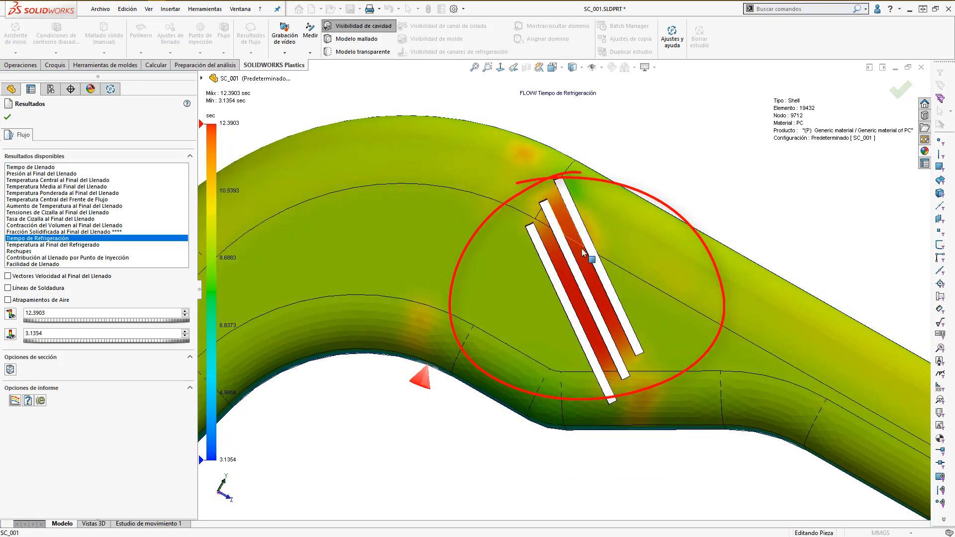
scroll(579, 333, "up", 3)
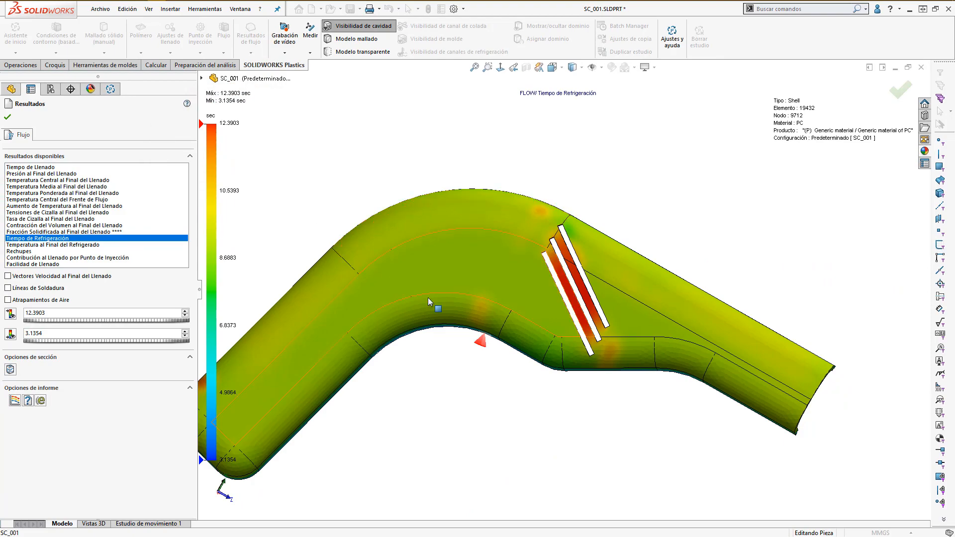
Step: Examine the cooling time on the shell's inner side, around the two ribs and the vent slots
middle_click_drag(650, 481, 775, 441)
mouse_move(490, 277)
middle_mouse_down()
mouse_move(618, 298)
mouse_move(595, 271)
mouse_move(705, 326)
mouse_move(534, 288)
mouse_move(543, 239)
mouse_move(563, 279)
mouse_move(602, 266)
middle_mouse_up()
scroll(461, 261, "down", 5)
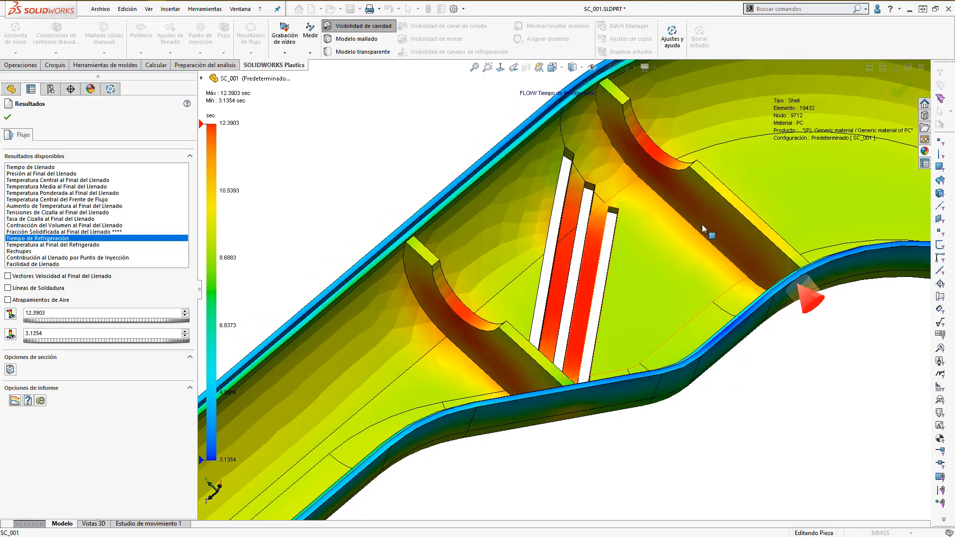
scroll(586, 301, "up", 10)
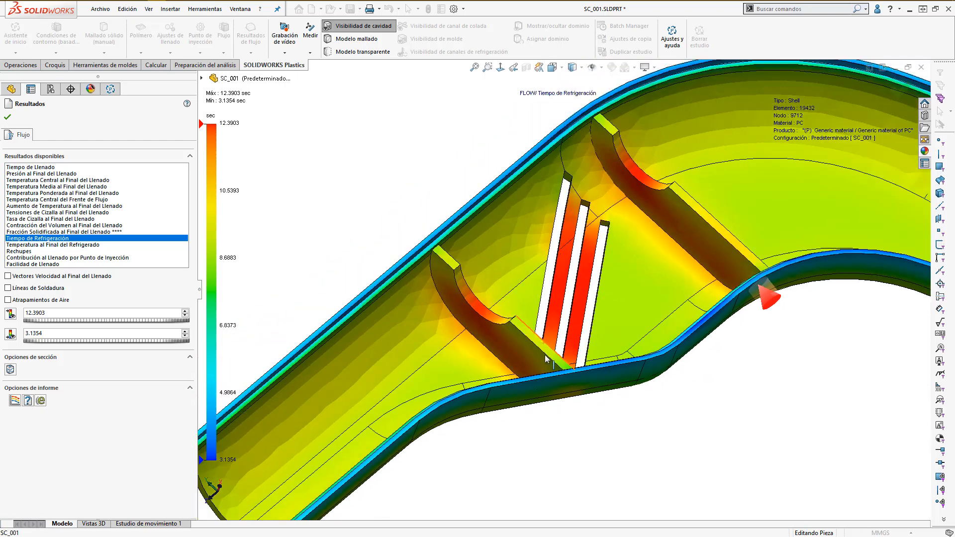
Step: Examine the cooling time at the screw boss inside the handle end and return to the shell's outer side
middle_click_drag(666, 324, 752, 314, "ctrl")
scroll(740, 294, "down", 3)
scroll(681, 285, "down", 6)
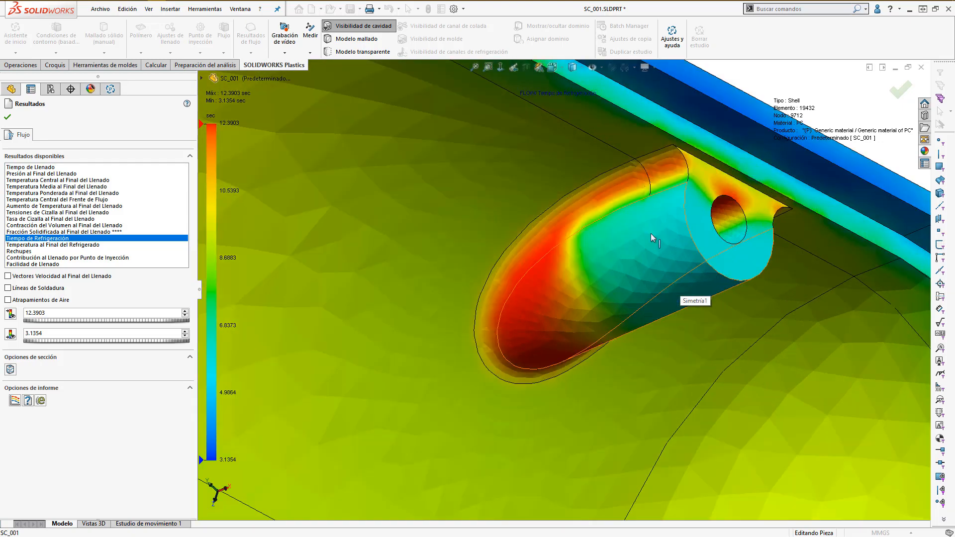
scroll(594, 345, "up", 4)
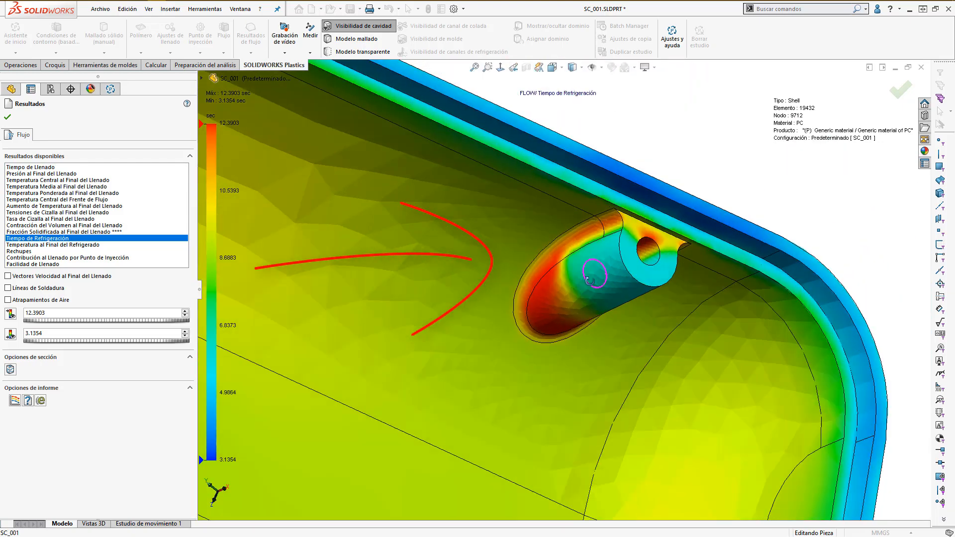
middle_click_drag(645, 276, 591, 276)
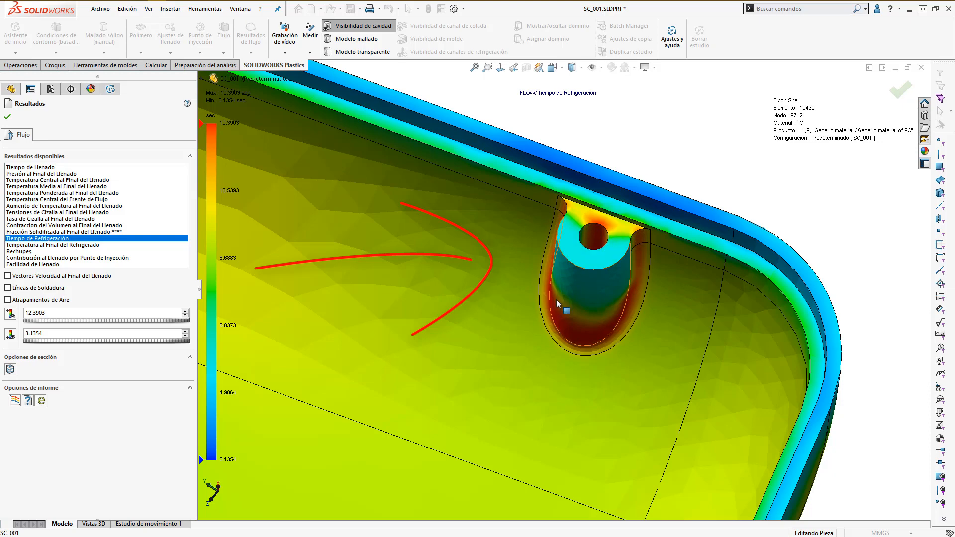
scroll(559, 302, "up", 8)
middle_click_drag(409, 278, 490, 298, "ctrl")
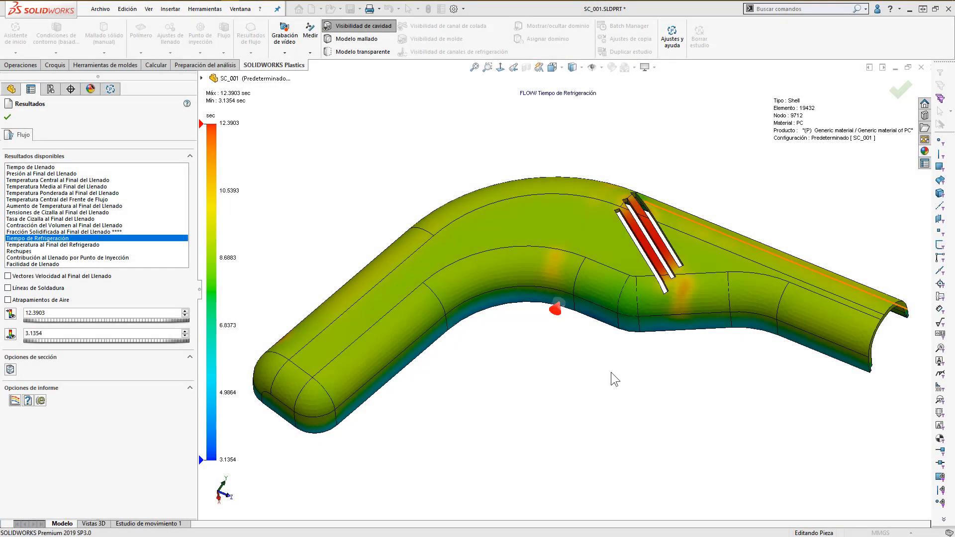
Step: Display the sink marks (Rechupes) result and examine the outer face around the vent slots and opposite the ribs
left_click(25, 251)
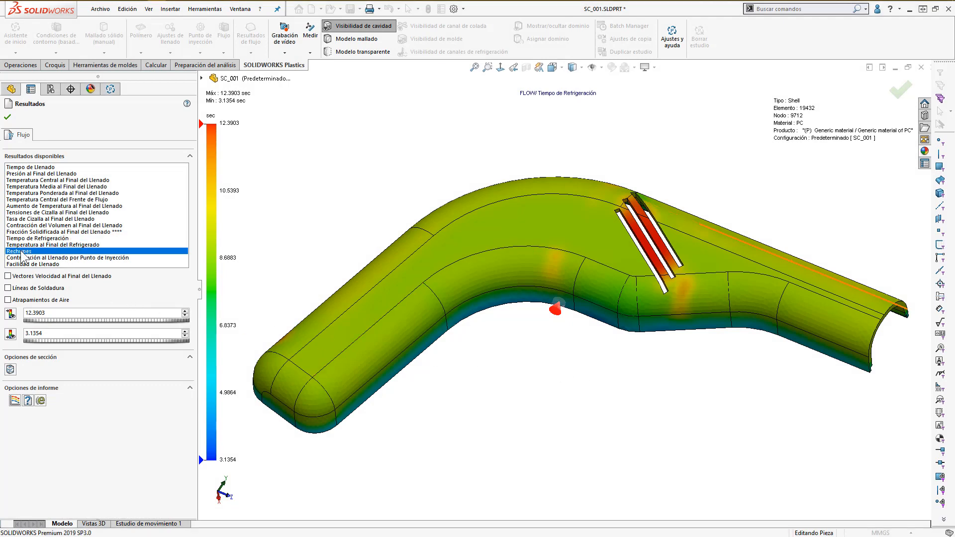
scroll(565, 227, "down", 2)
middle_click_drag(565, 226, 550, 264)
scroll(603, 311, "down", 1)
middle_click_drag(603, 295, 621, 334)
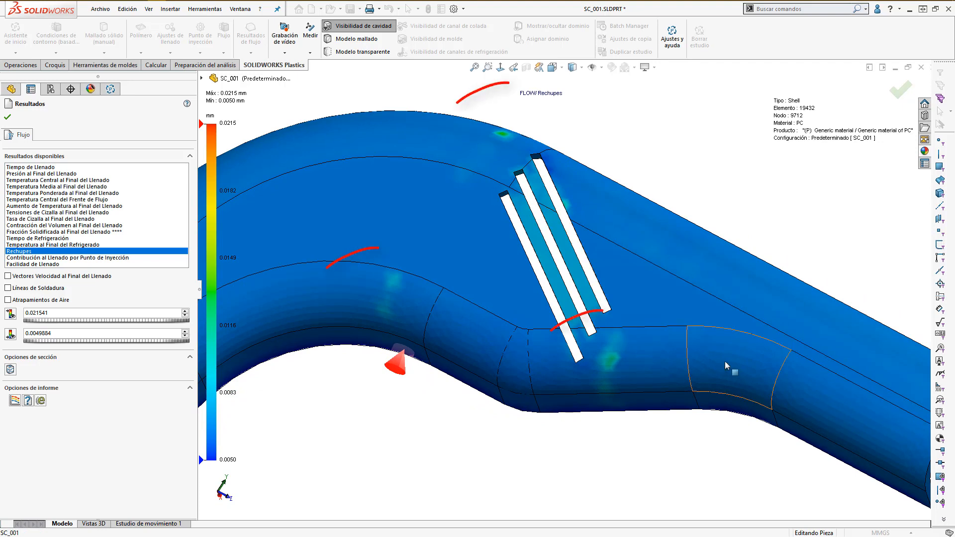
middle_click_drag(543, 241, 531, 259)
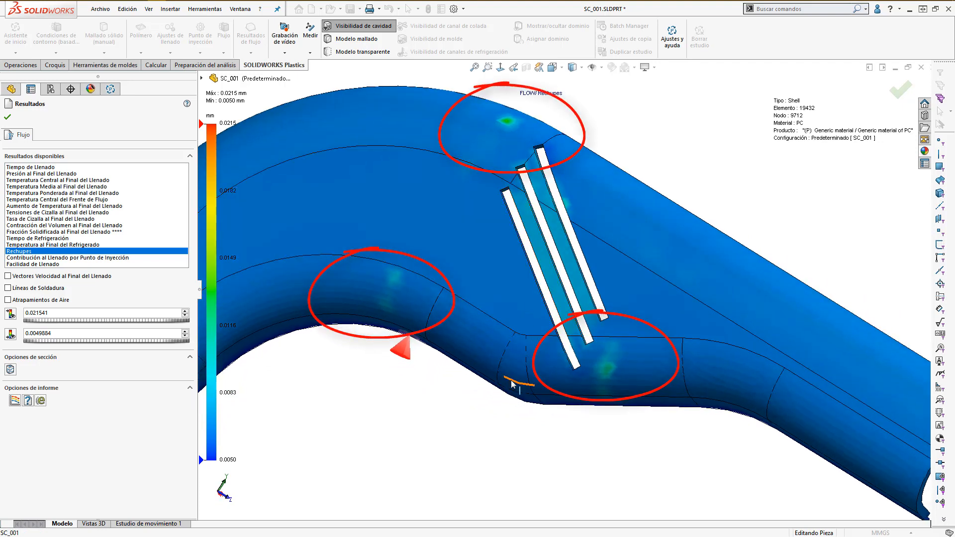
scroll(515, 386, "up", 4)
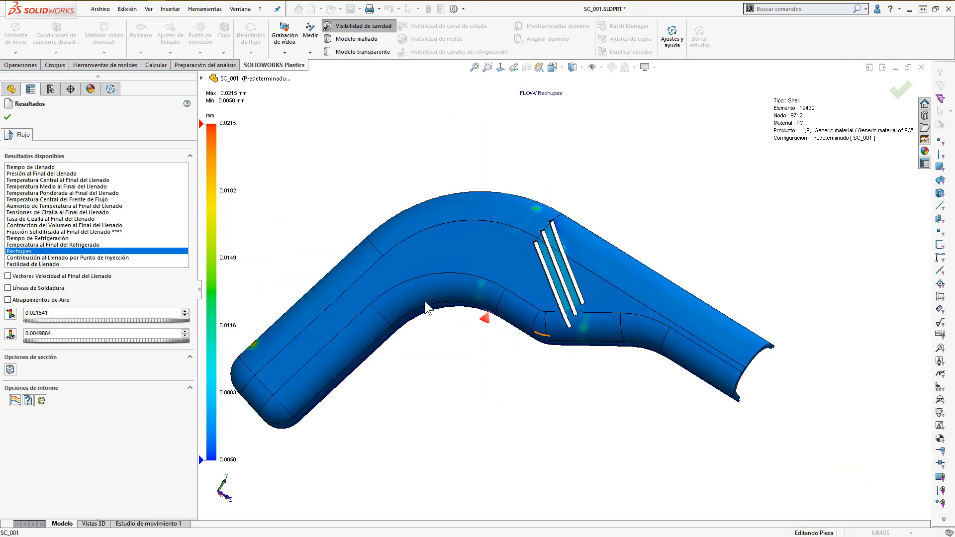
Step: Examine the sink marks on the outer face of the handle end, opposite the screw boss
middle_click_drag(428, 311, 465, 370)
scroll(427, 369, "down", 7)
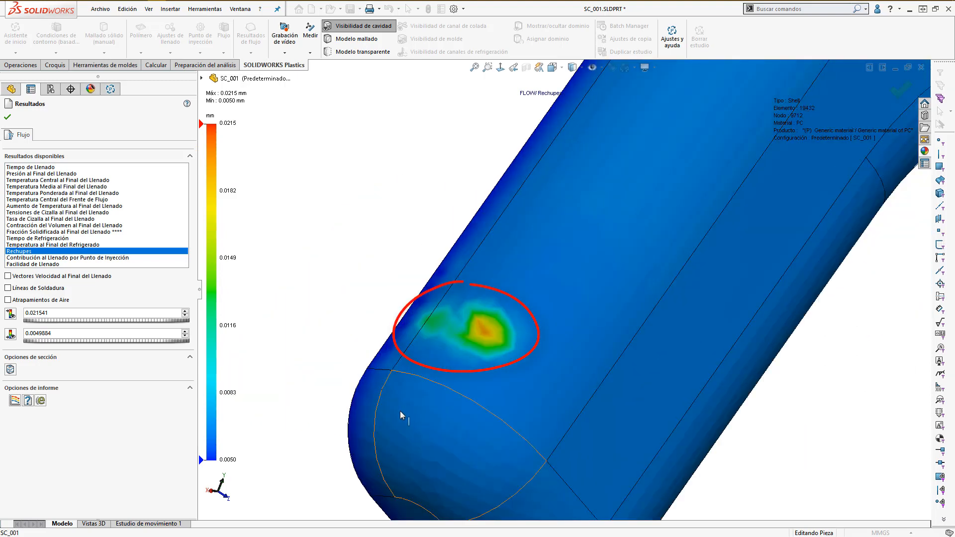
scroll(401, 412, "up", 7)
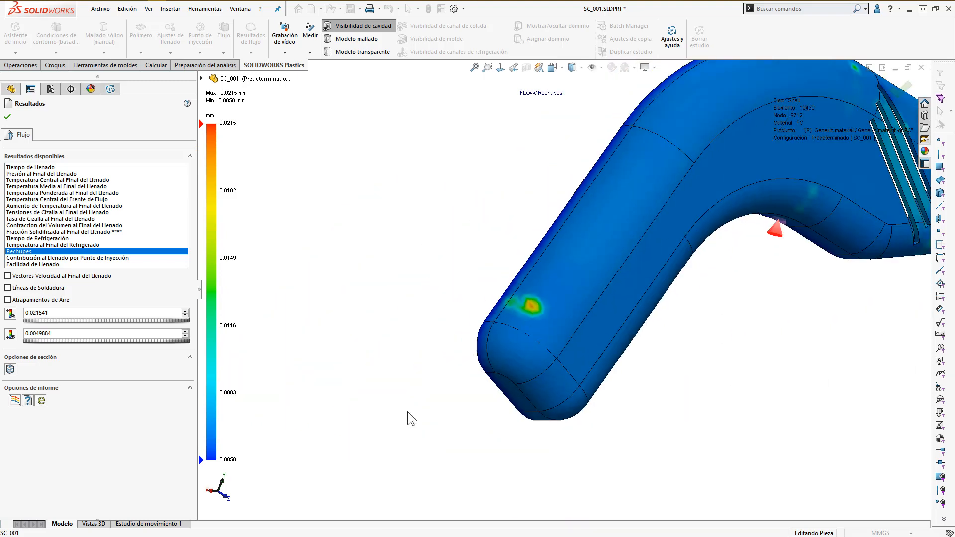
middle_click_drag(655, 302, 556, 395, "ctrl")
middle_click_drag(538, 325, 612, 292)
scroll(587, 353, "down", 2)
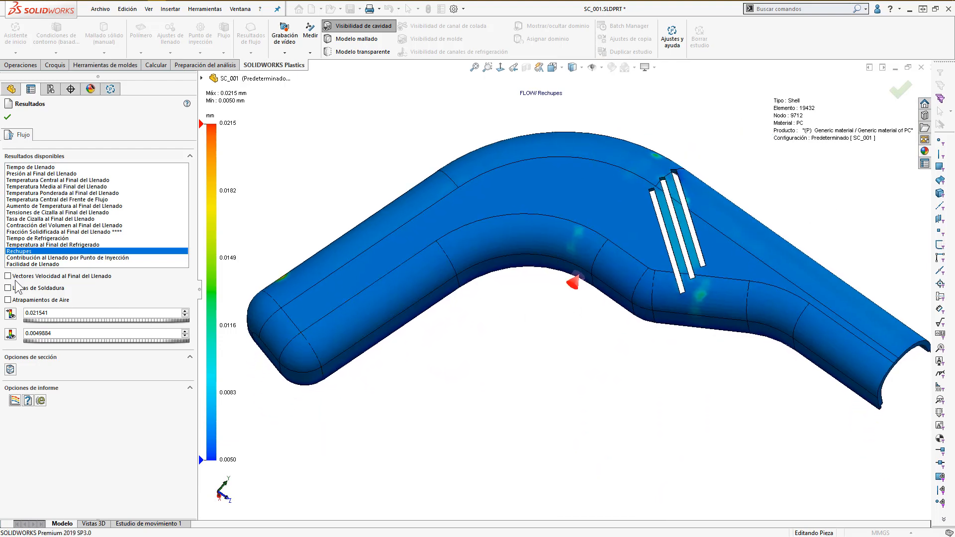
Step: Show air traps (Atrapamientos de Aire) and weld lines (Líneas de Soldadura) over the fill time result and examine the vent slots
left_click(8, 300)
left_click(14, 288)
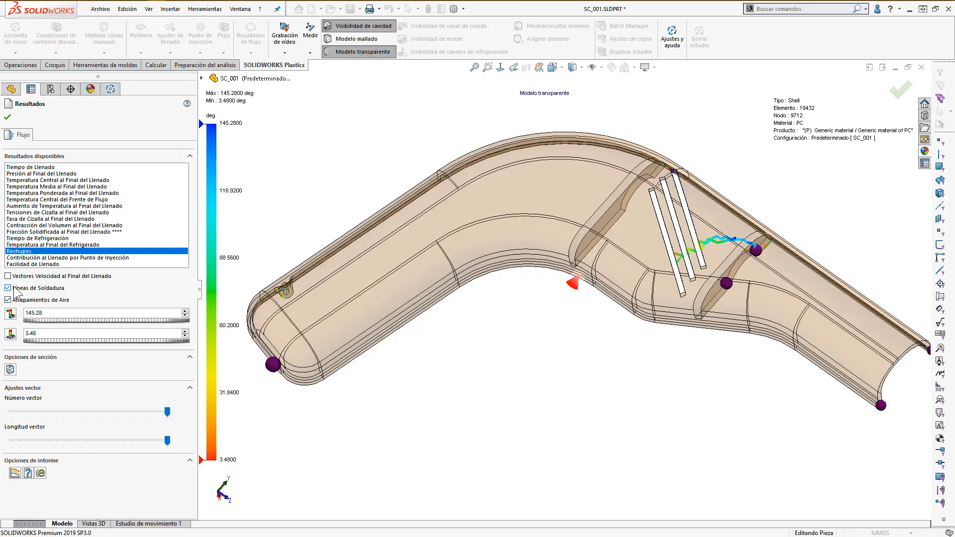
left_click(40, 167)
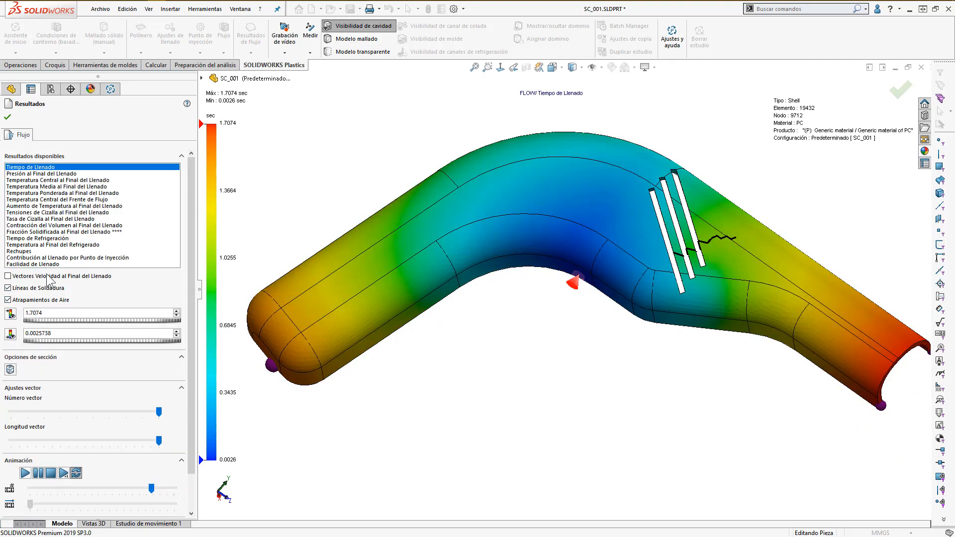
scroll(632, 281, "down", 5)
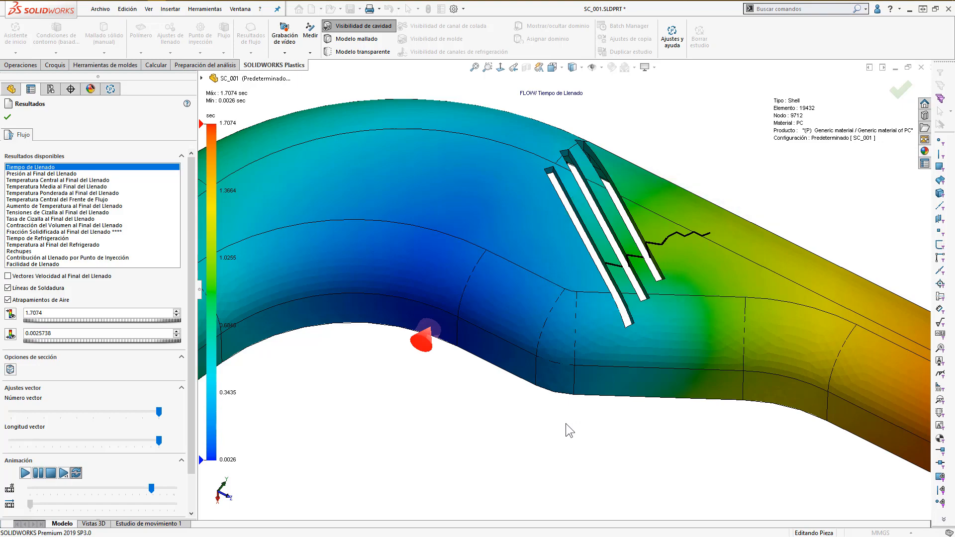
Step: Examine the weld lines and air traps on the shell's inner side, and close the flow results
scroll(565, 423, "up", 3)
middle_click_drag(448, 259, 681, 211)
middle_click_drag(553, 280, 641, 329, "ctrl")
scroll(643, 342, "down", 3)
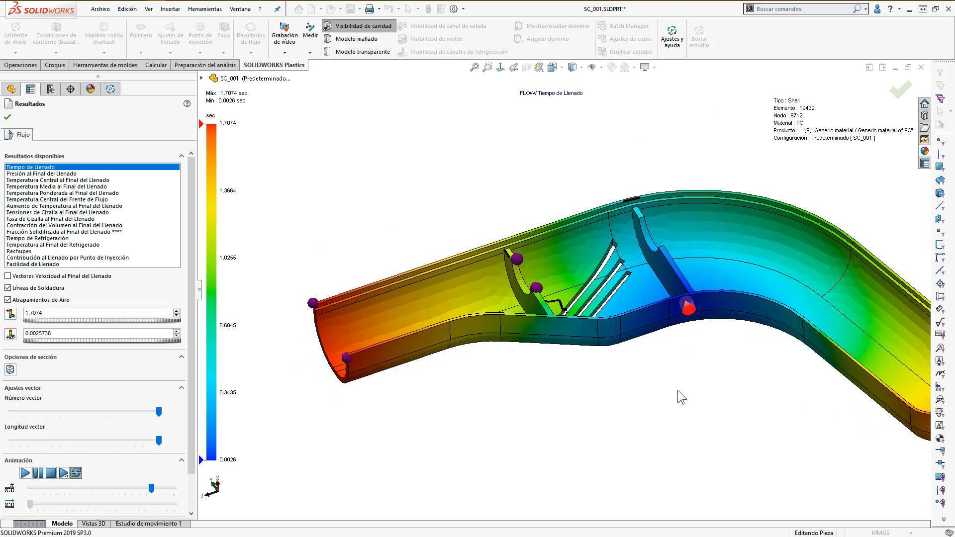
scroll(681, 390, "up", 1)
middle_click_drag(732, 378, 672, 374, "ctrl")
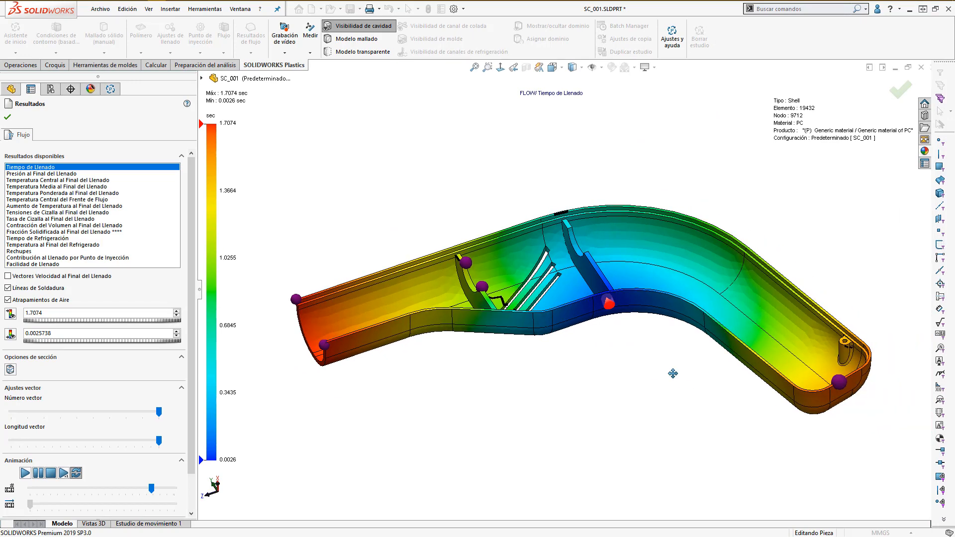
middle_click_drag(597, 337, 598, 340)
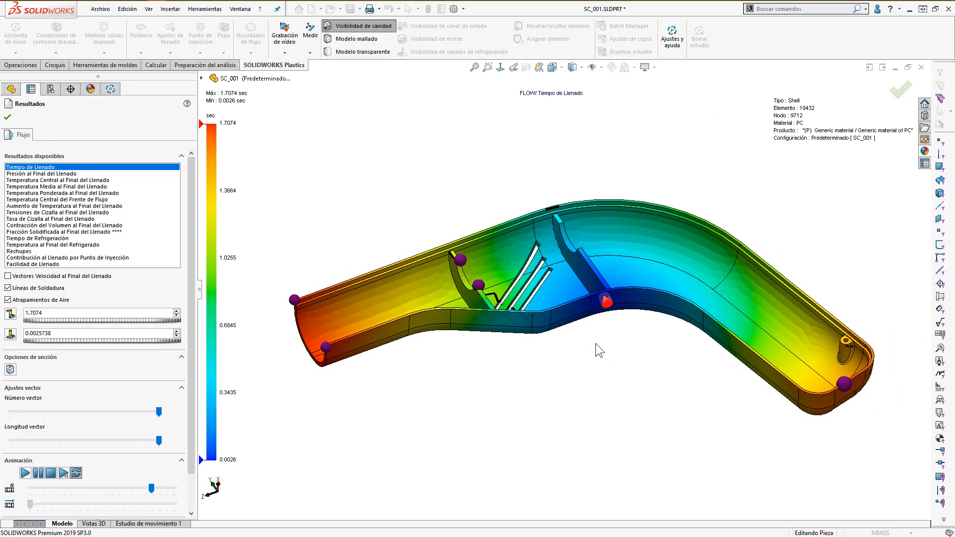
left_click(8, 119)
mouse_move(395, 271)
middle_mouse_down()
mouse_move(386, 286)
mouse_move(560, 308)
mouse_move(563, 258)
mouse_move(603, 279)
mouse_move(597, 385)
middle_mouse_up()
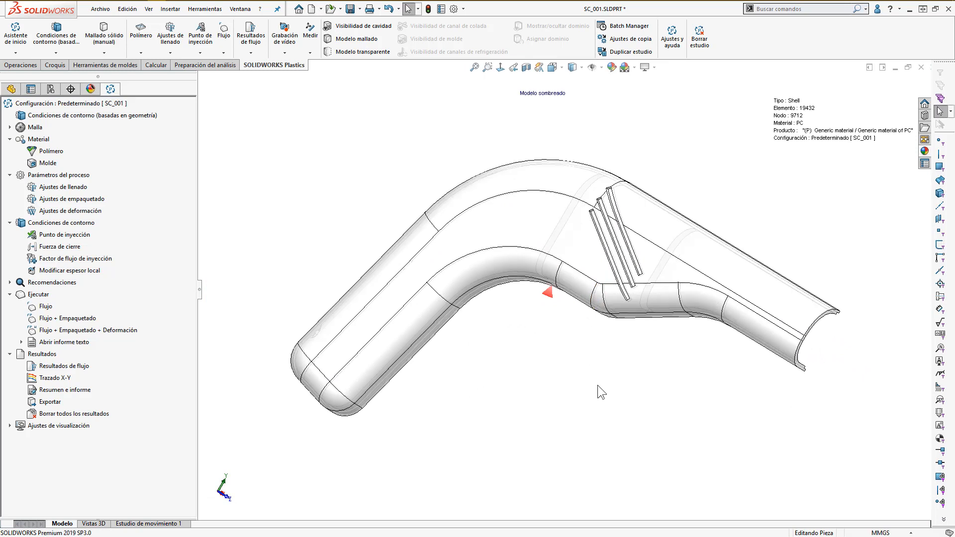